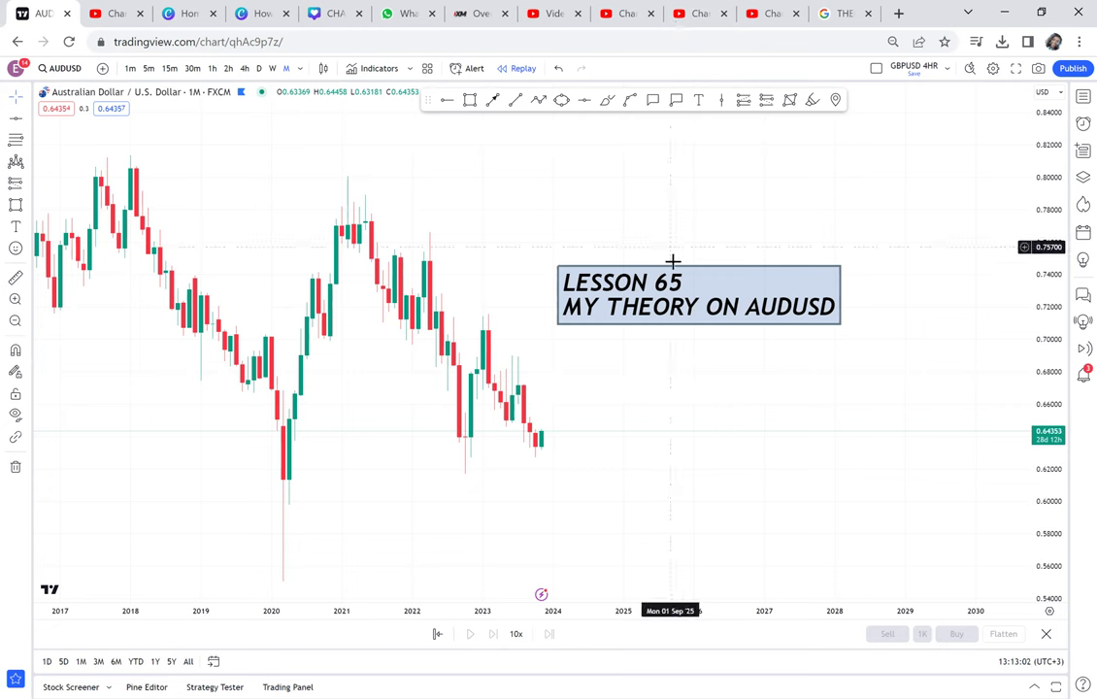
# Delete the "LESSON 65 MY THEORY ON AUDUSD" text note from the chart
pyautogui.click(669, 291)
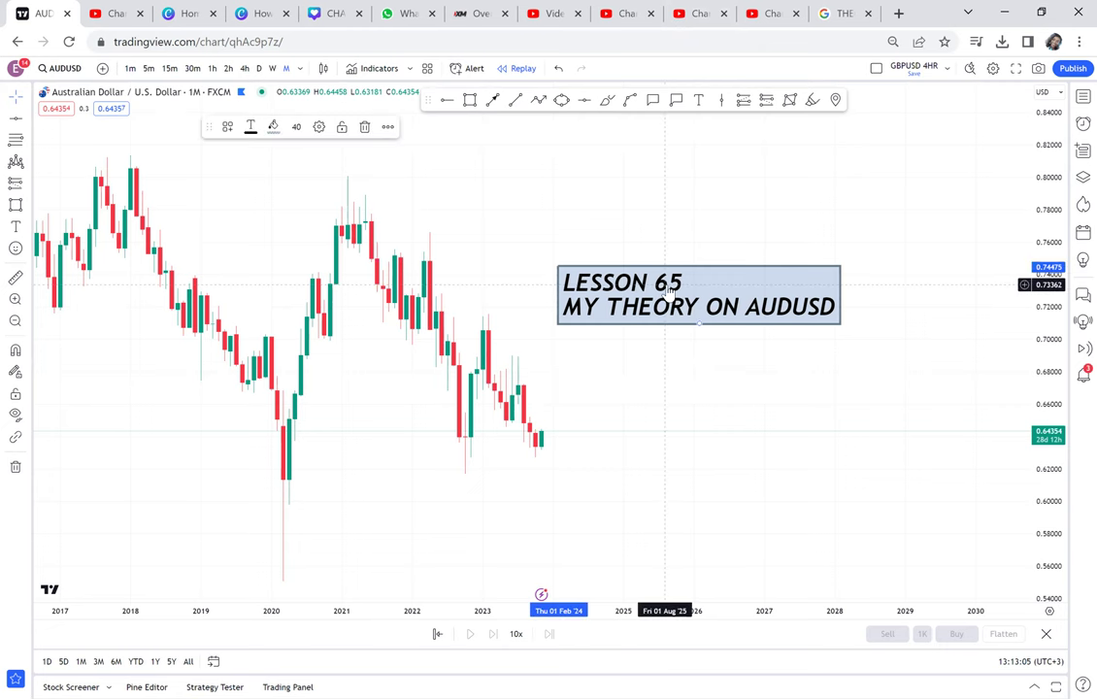
pyautogui.press('Delete')
pyautogui.scroll(5, 665, 286)
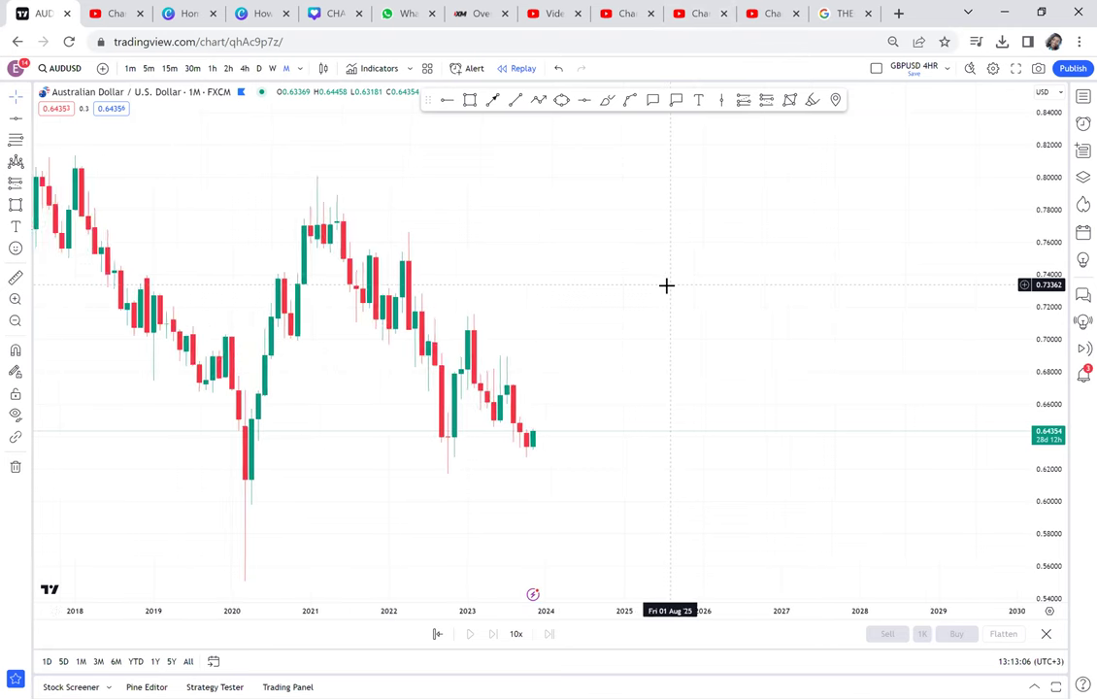
# Draw a descending trend line beside the decline from about 0.80153 in August 2021 to about 0.59297 in May 2025
pyautogui.moveTo(707, 268); pyautogui.dragTo(893, 219)
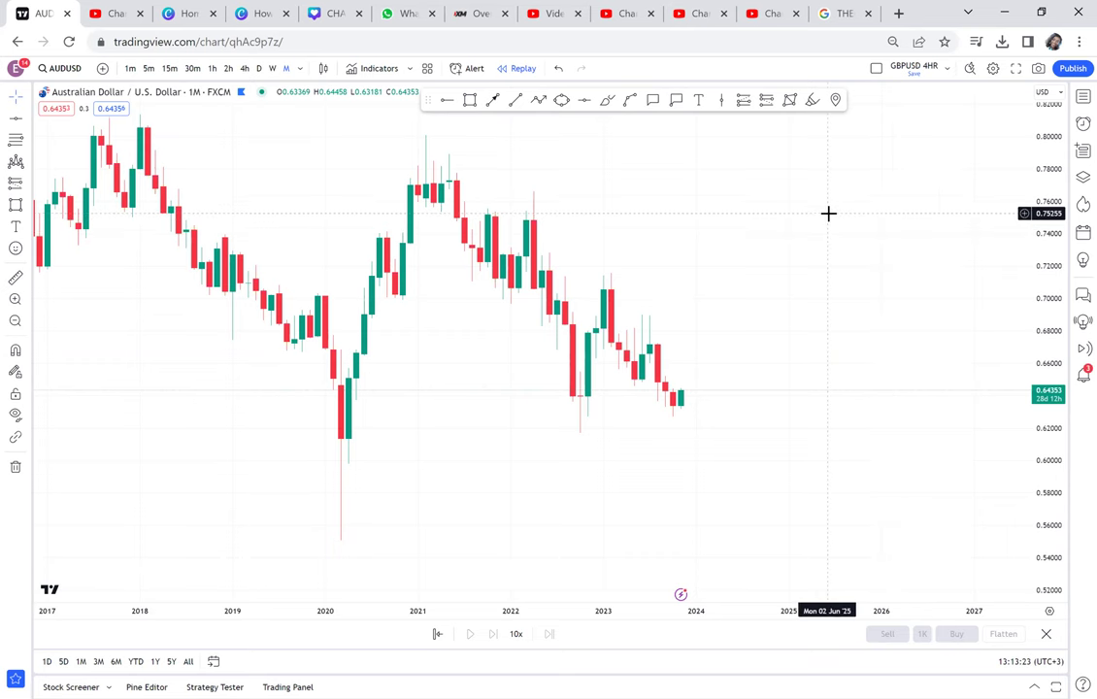
pyautogui.scroll(-5, 722, 239)
pyautogui.scroll(-5, 722, 239)
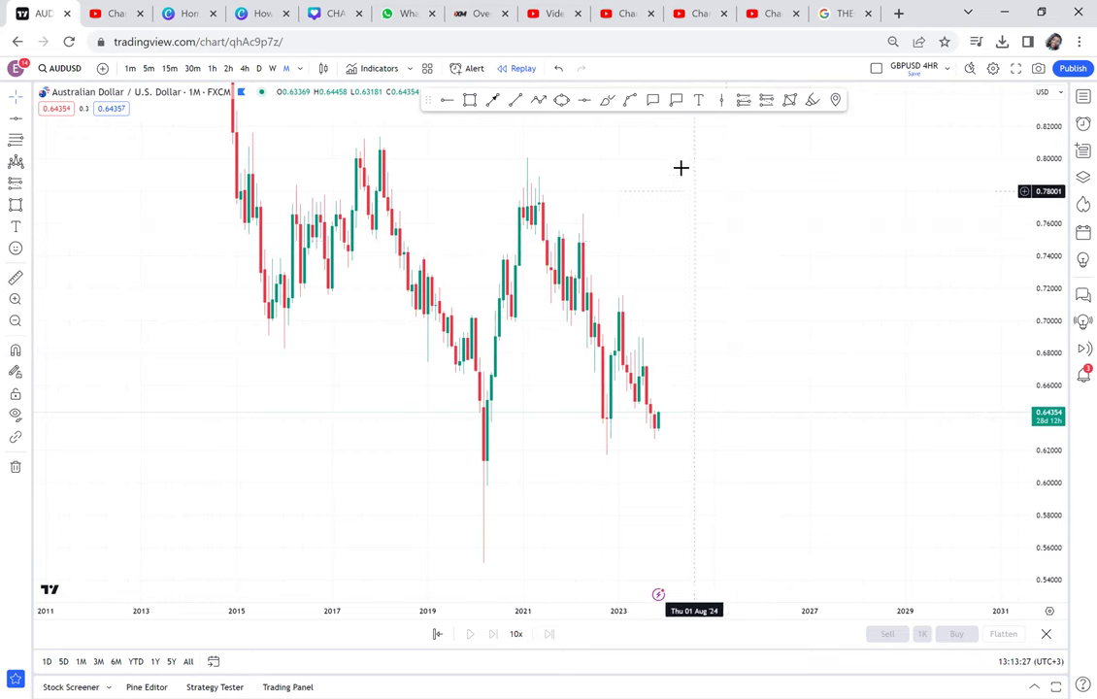
pyautogui.scroll(-3, 689, 152)
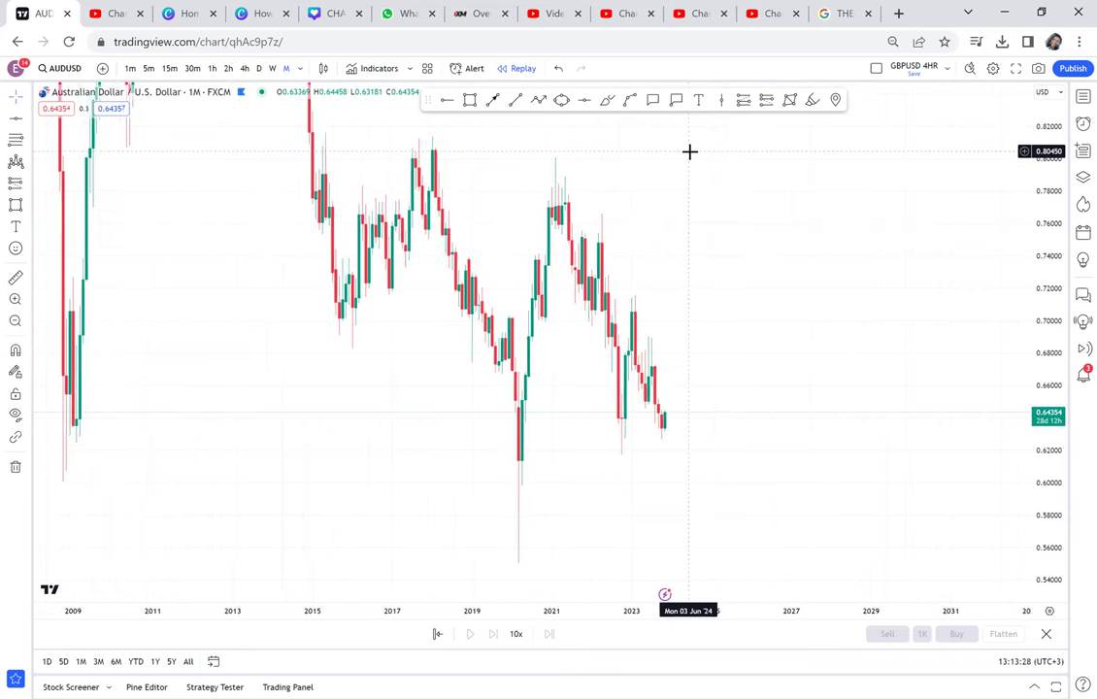
pyautogui.scroll(-2, 689, 152)
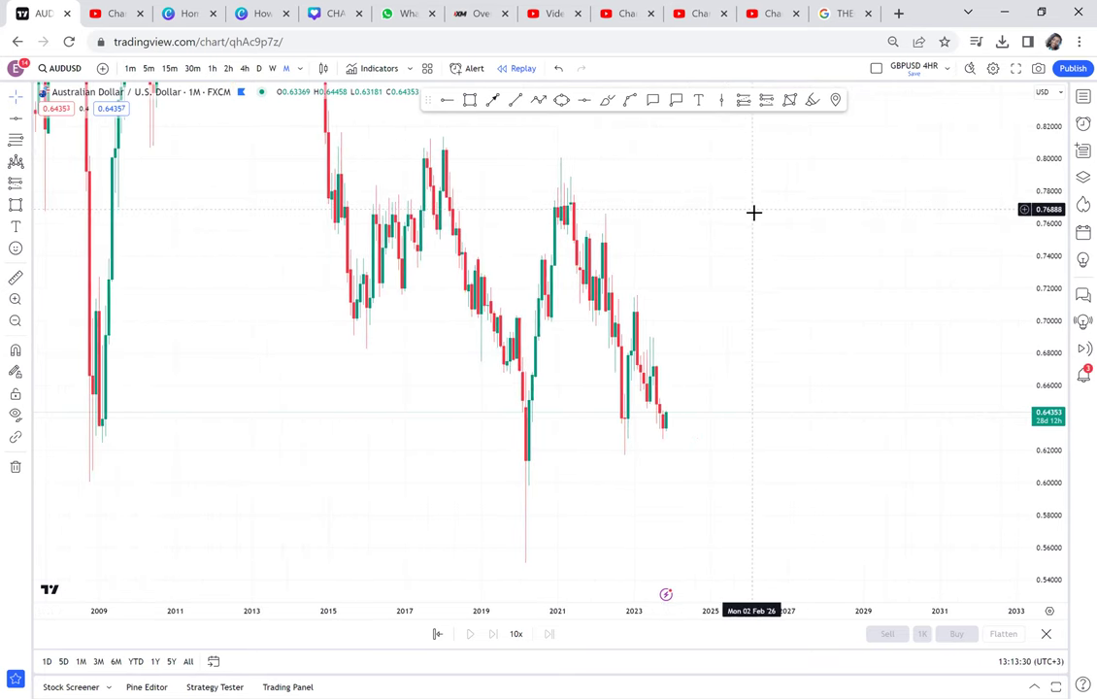
pyautogui.click(516, 102)
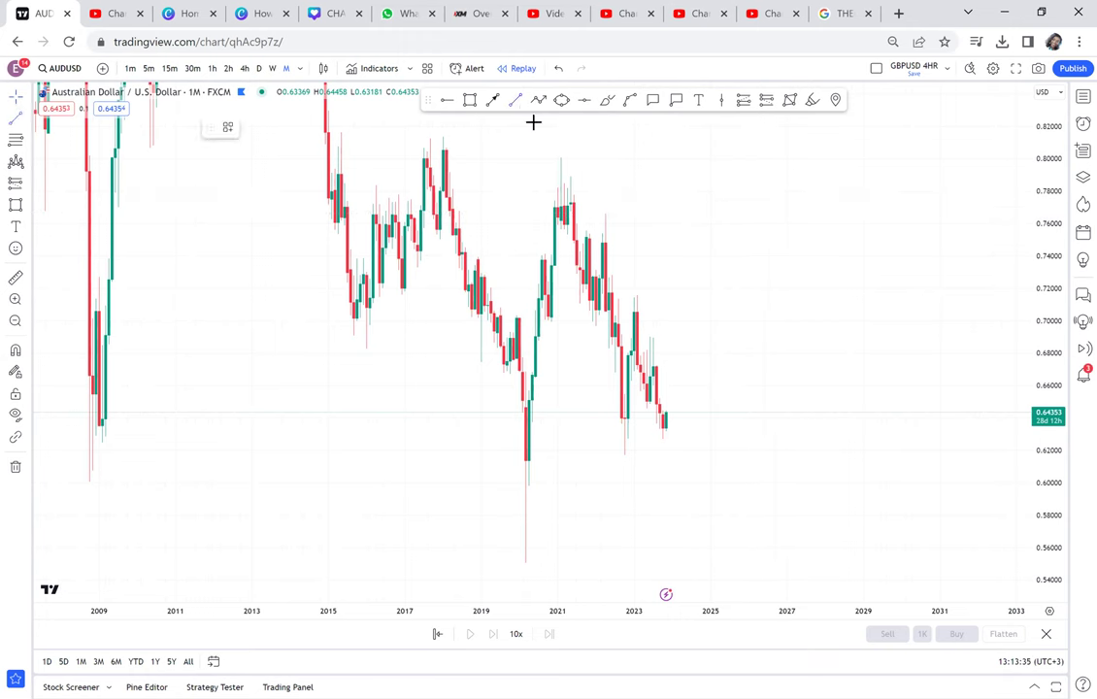
pyautogui.click(580, 156)
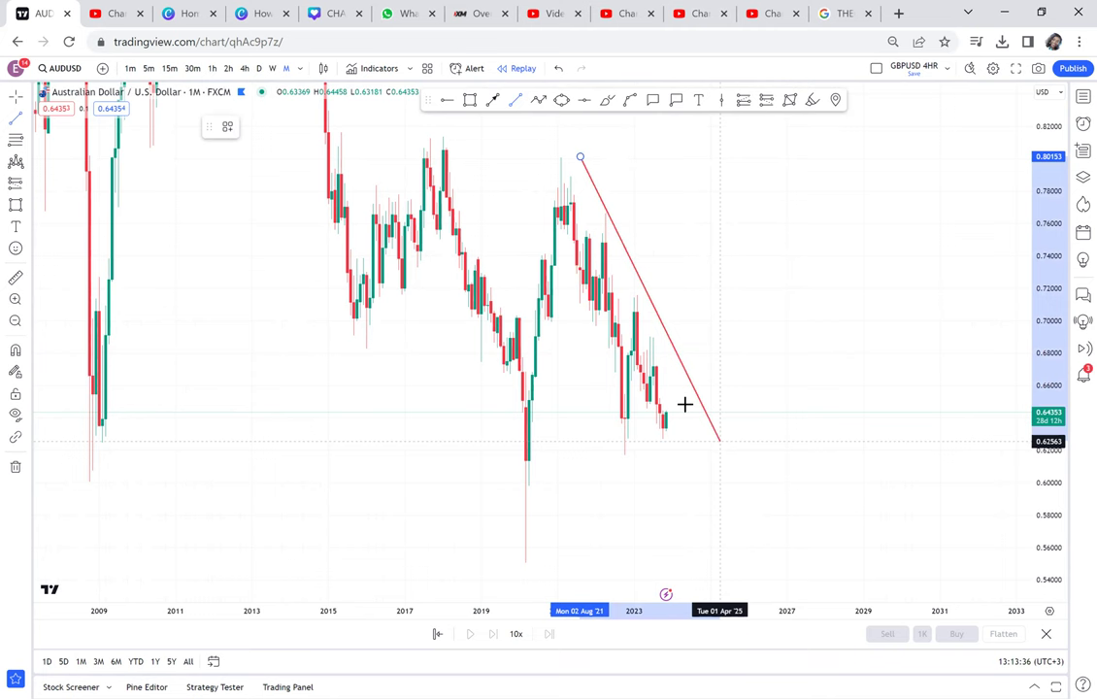
pyautogui.click(723, 495)
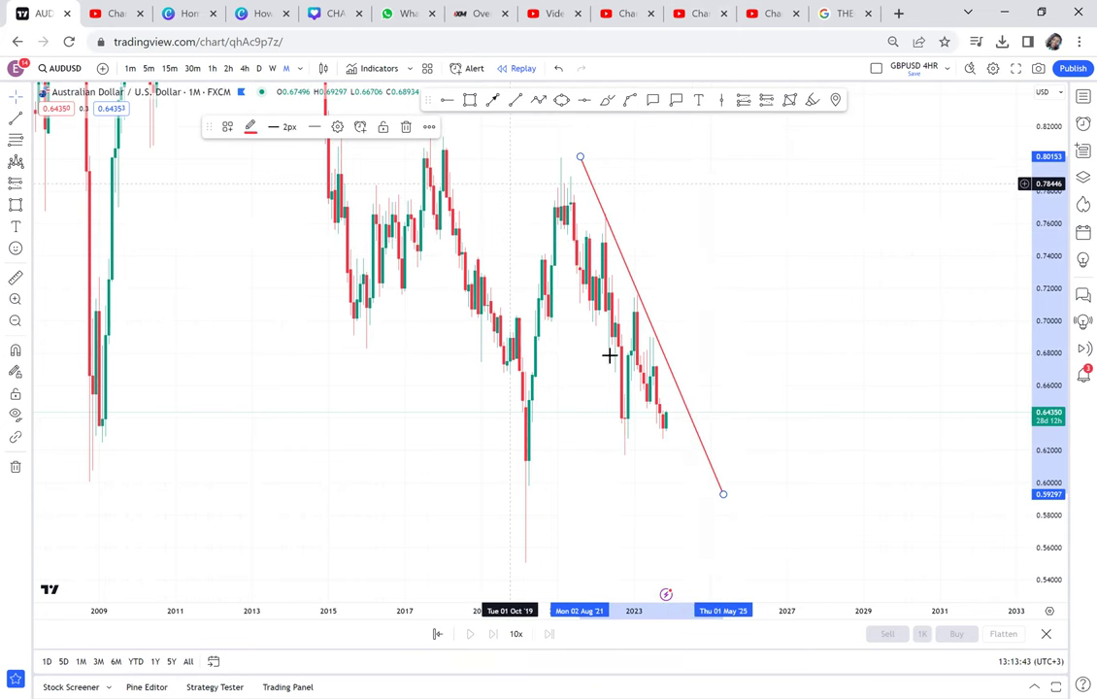
# Measure the decline from the 2021 high down past the latest candles, and clear the measurement
pyautogui.click(15, 279)
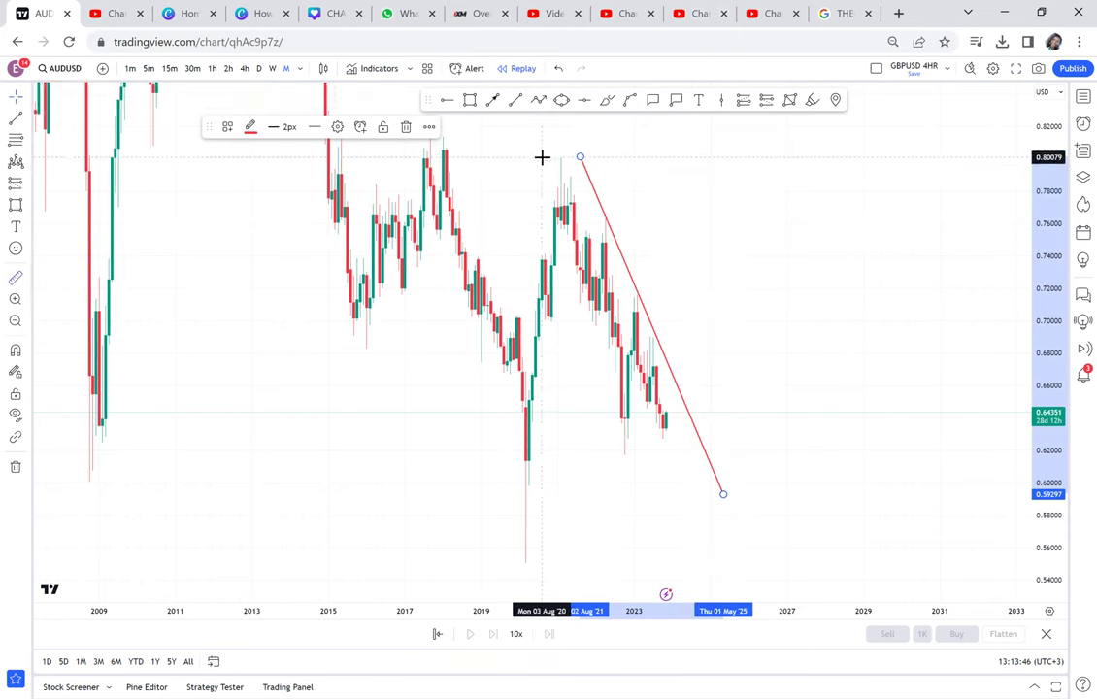
pyautogui.click(541, 156)
pyautogui.click(754, 457)
pyautogui.click(831, 424)
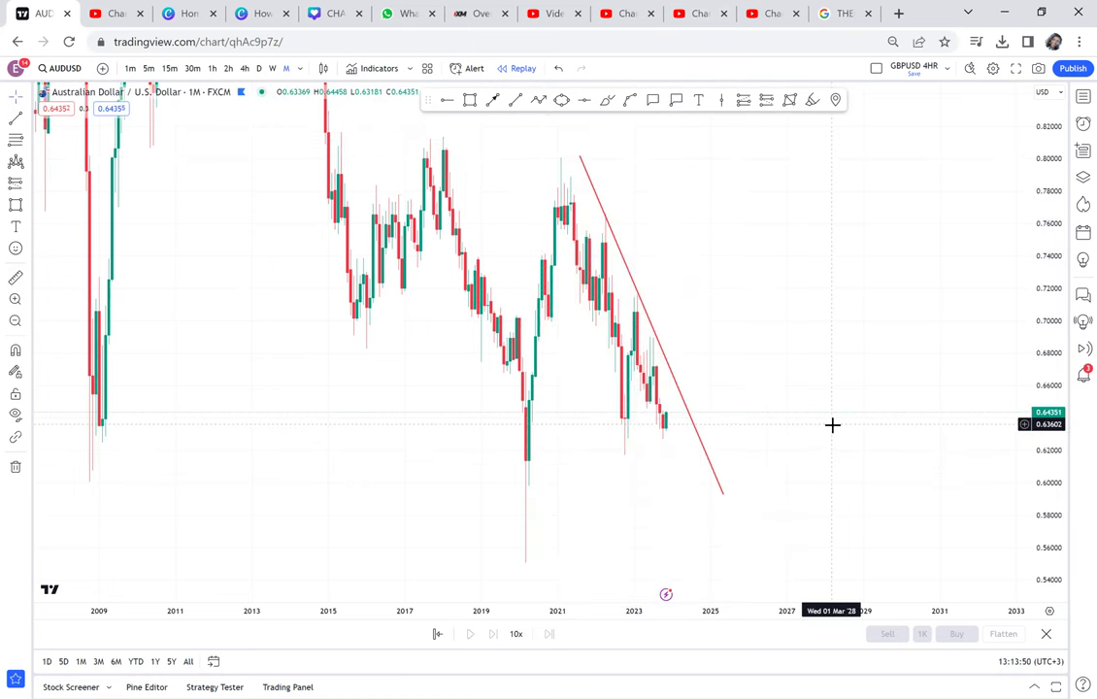
# Remove the descending trend line from the chart
pyautogui.scroll(1, 832, 424)
pyautogui.scroll(1, 832, 424)
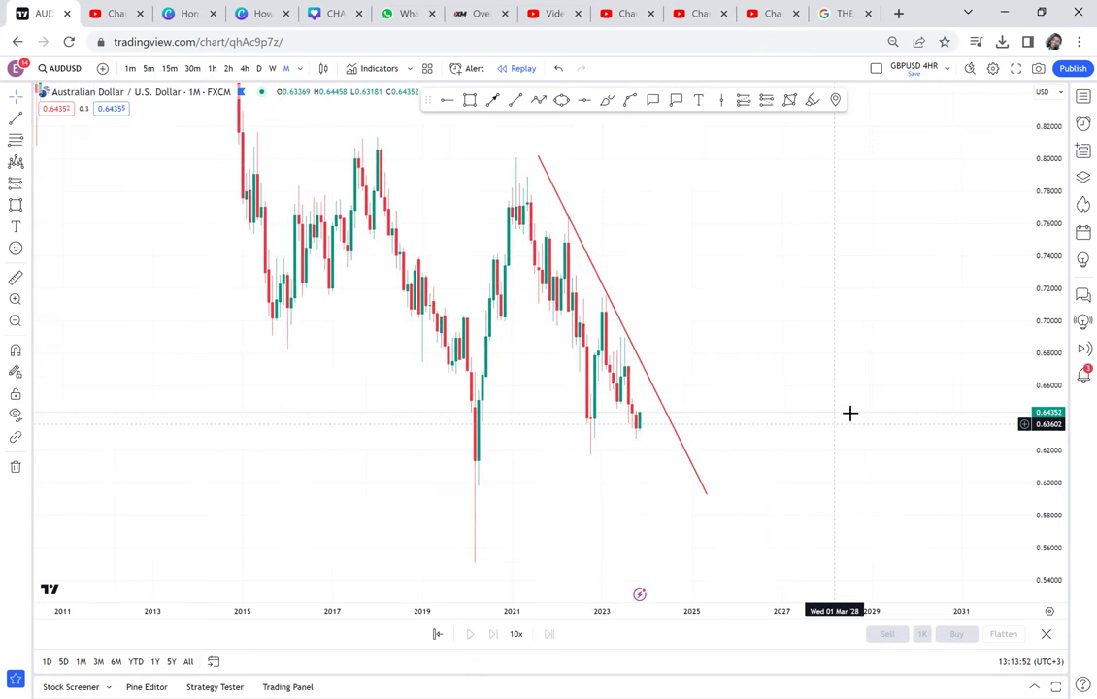
pyautogui.moveTo(714, 307); pyautogui.dragTo(775, 315)
pyautogui.scroll(1, 774, 316)
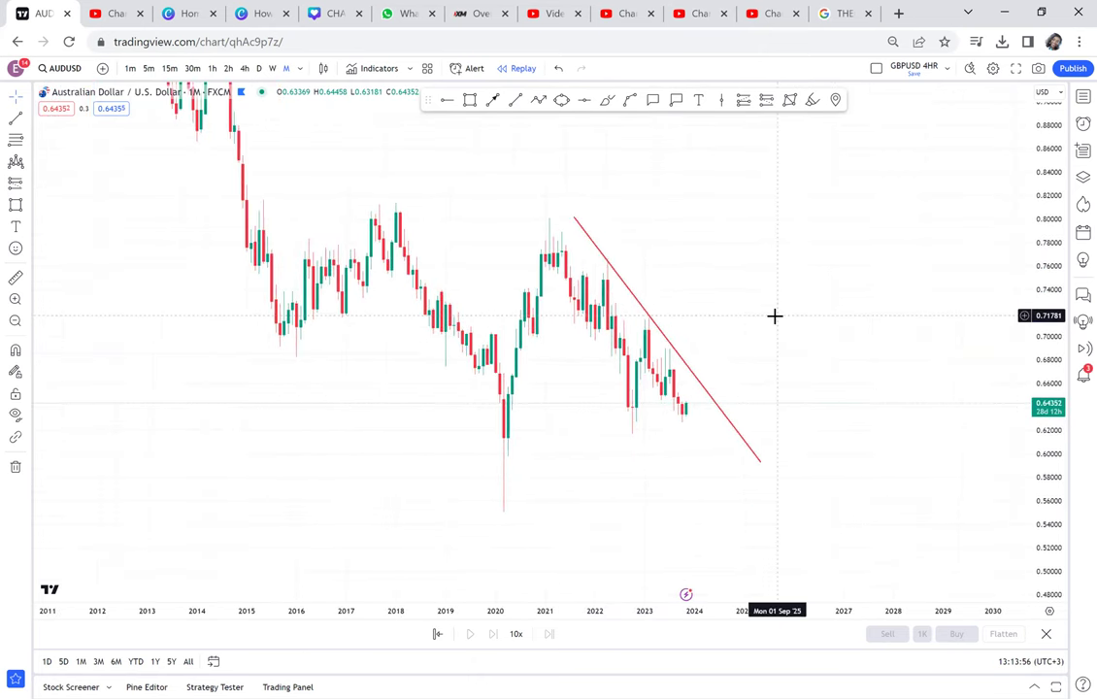
pyautogui.click(16, 467)
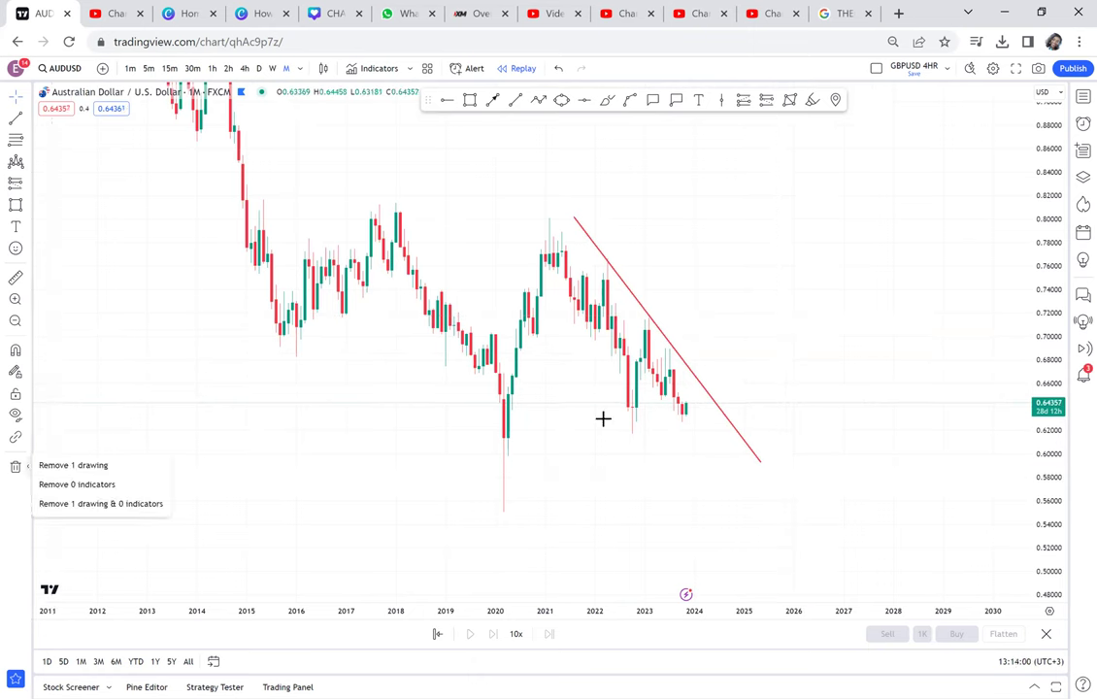
# Draw a rectangle over the early-2023 highs from about 0.71525 in April 2022 to about 0.70449 in March 2024
pyautogui.scroll(2, 719, 382)
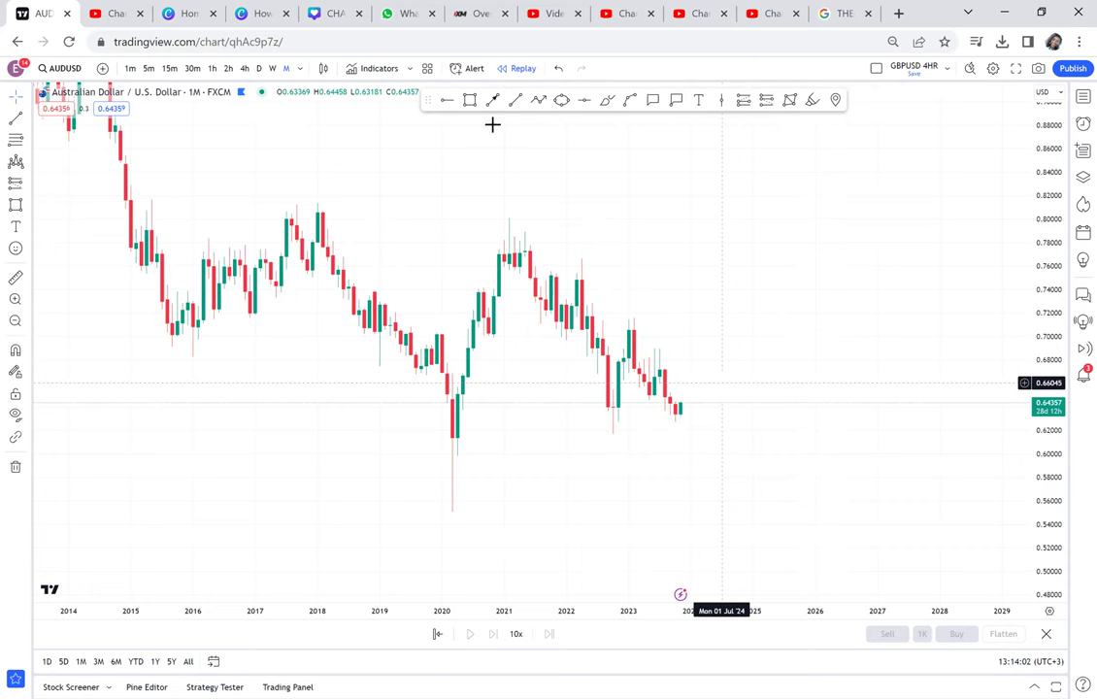
pyautogui.click(583, 318)
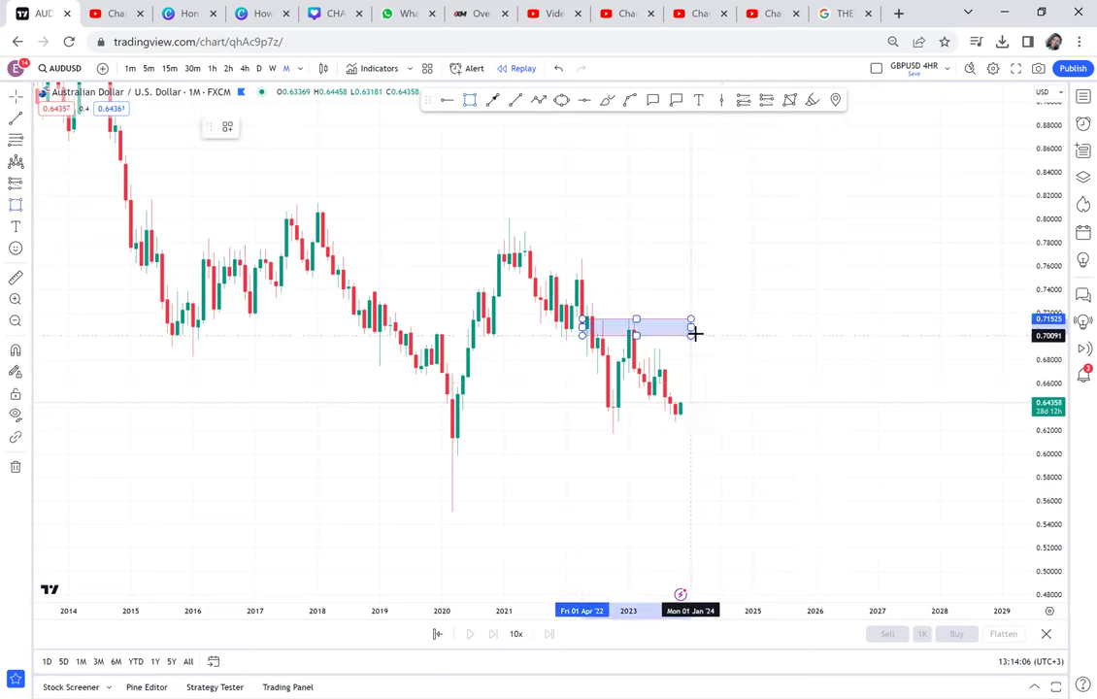
pyautogui.click(701, 331)
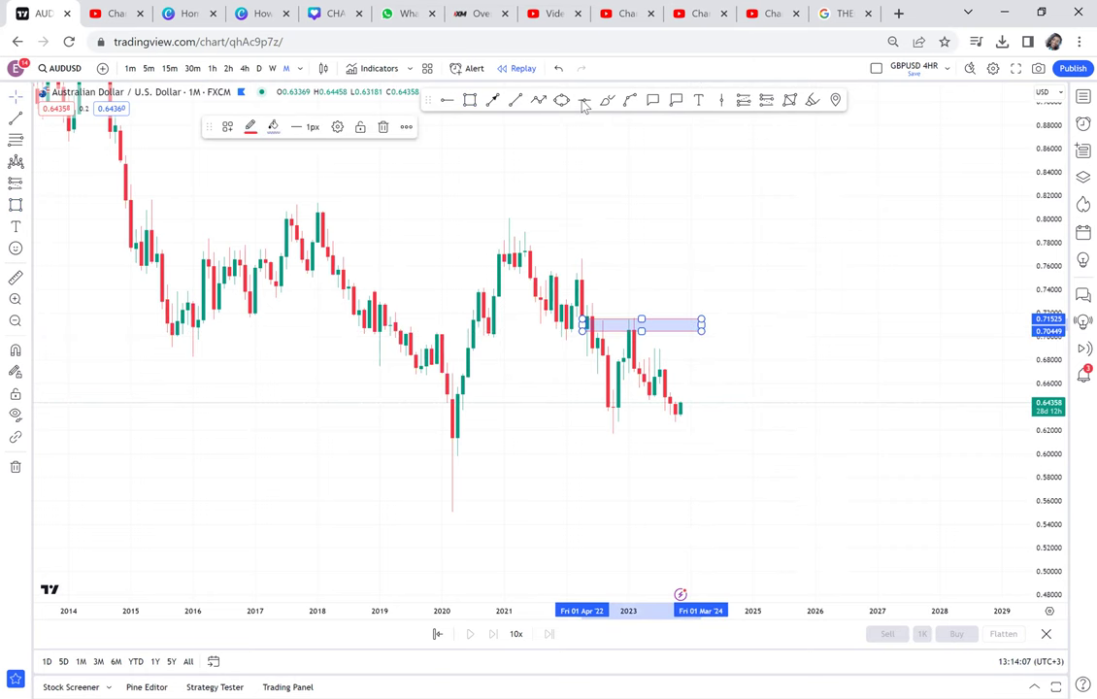
# Place a horizontal line near the late-2022 low at about 0.61846
pyautogui.click(576, 437)
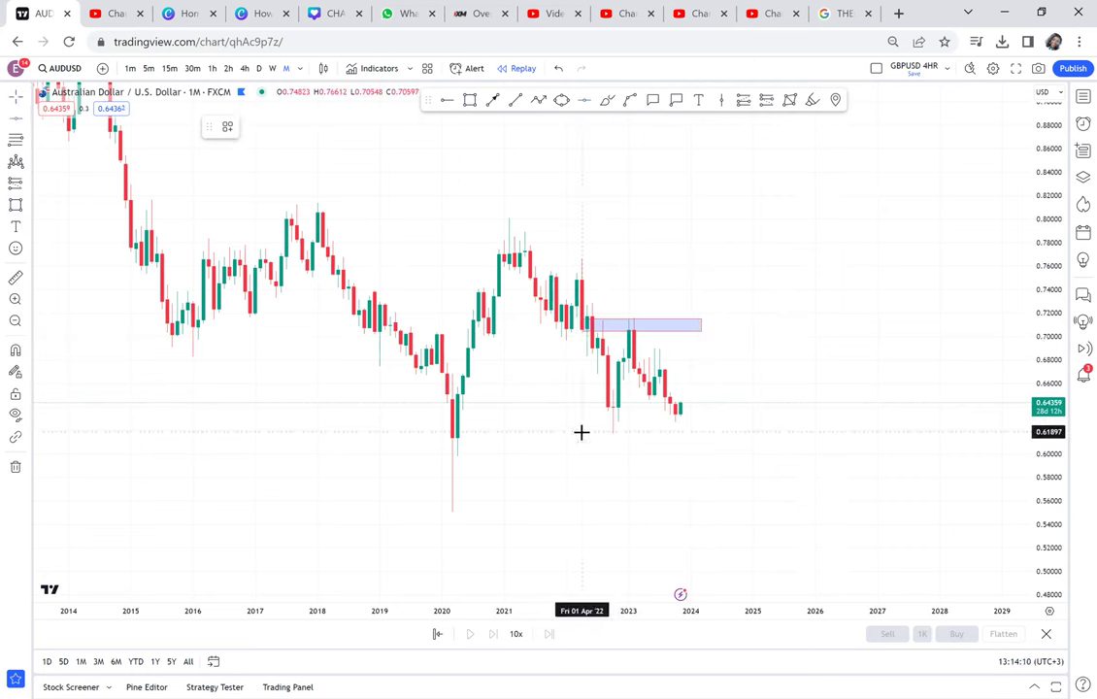
pyautogui.click(603, 431)
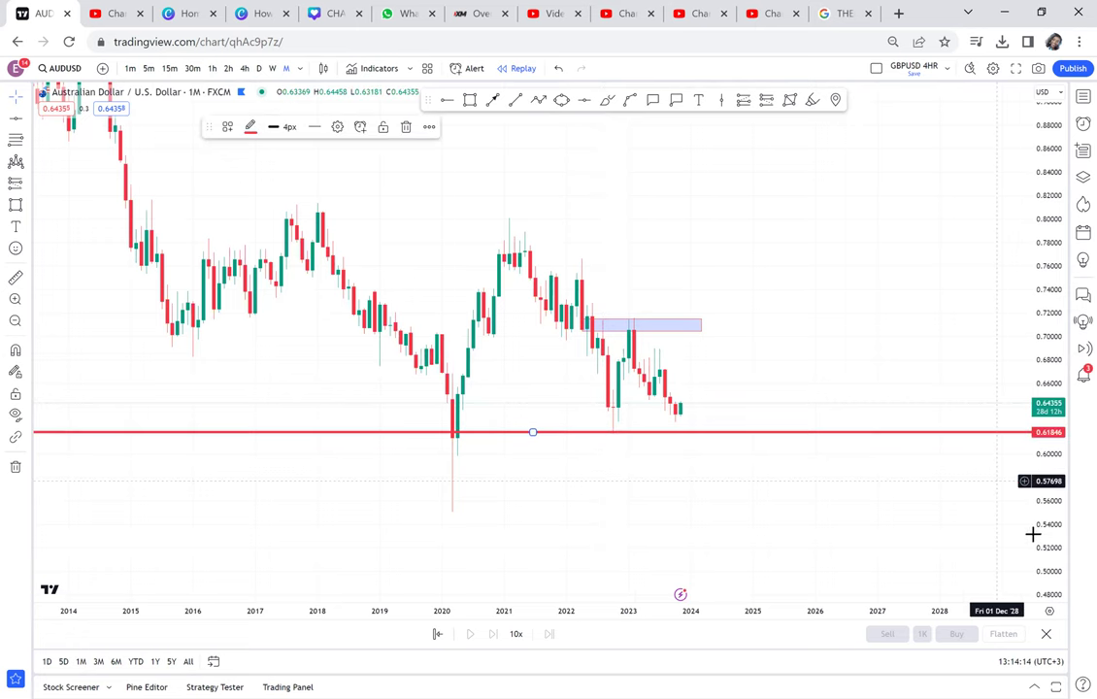
# Draw a rectangle over the 2022 low area from about 0.63289 in December 2021 to about 0.61730 in April 2026
pyautogui.moveTo(1050, 560); pyautogui.dragTo(1015, 393)
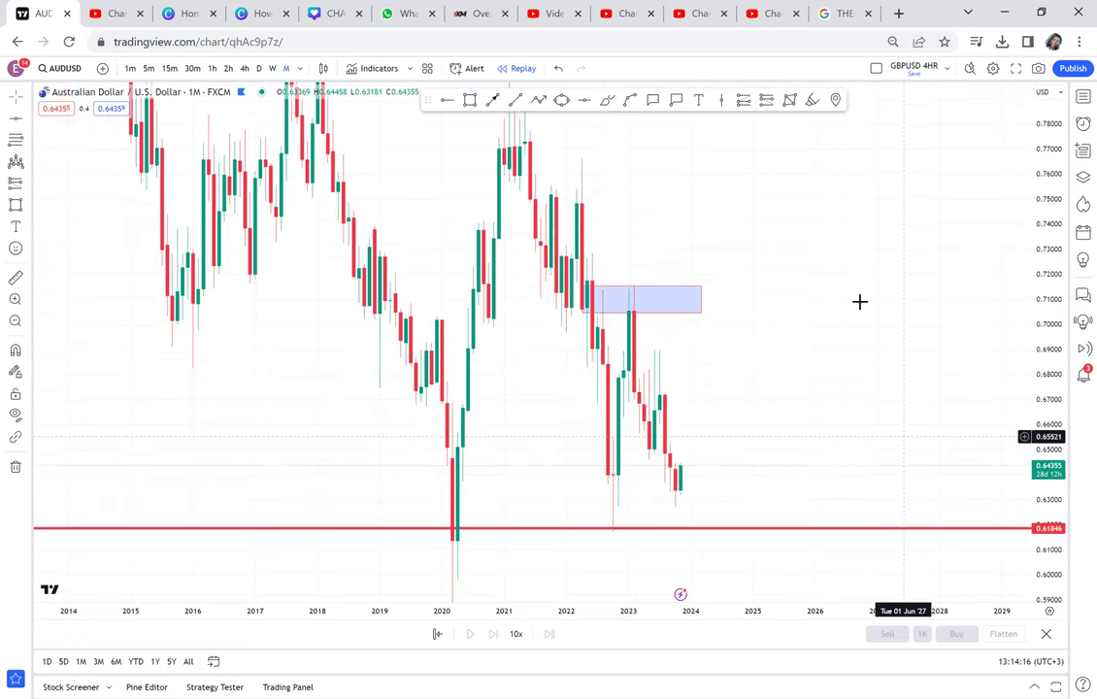
pyautogui.moveTo(872, 409); pyautogui.dragTo(859, 302)
pyautogui.scroll(2, 860, 302)
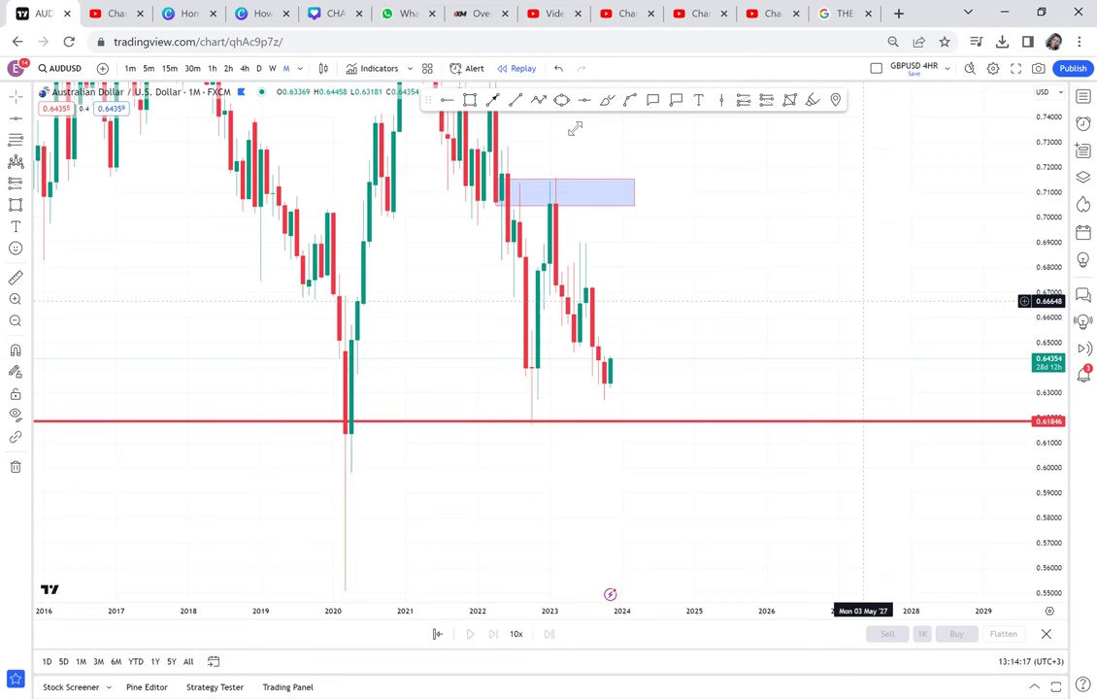
pyautogui.click(469, 100)
pyautogui.click(474, 386)
pyautogui.click(779, 419)
pyautogui.click(783, 424)
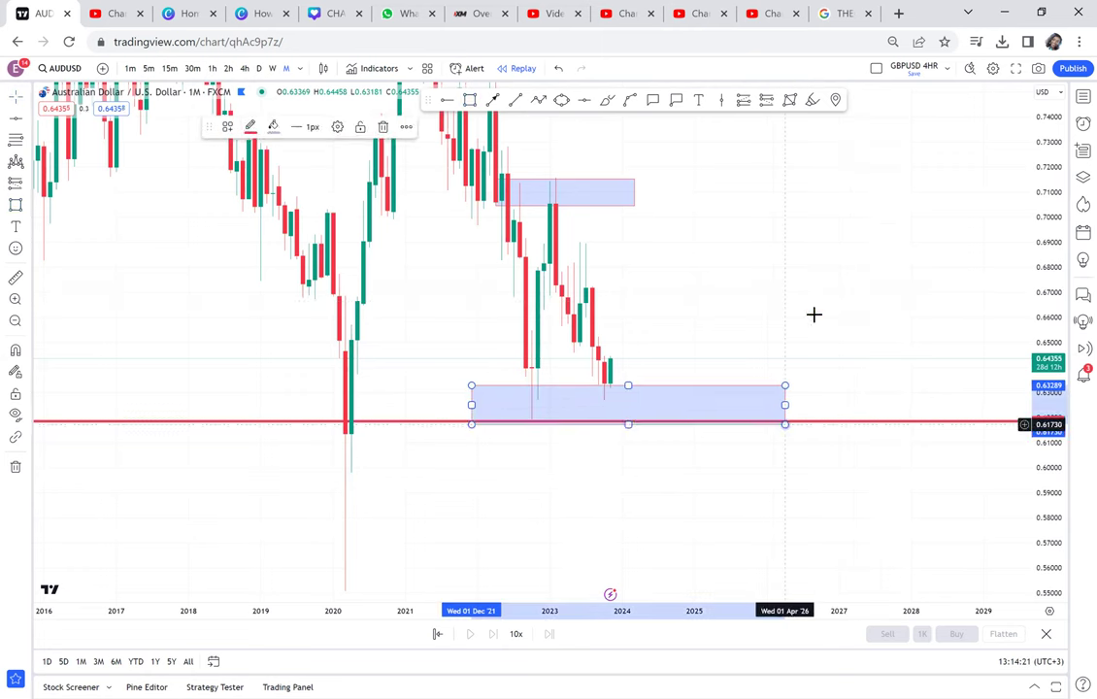
pyautogui.click(813, 315)
# Place a horizontal ray at the latest candle's high, about 0.64458, starting from April 2023
pyautogui.scroll(2, 947, 399)
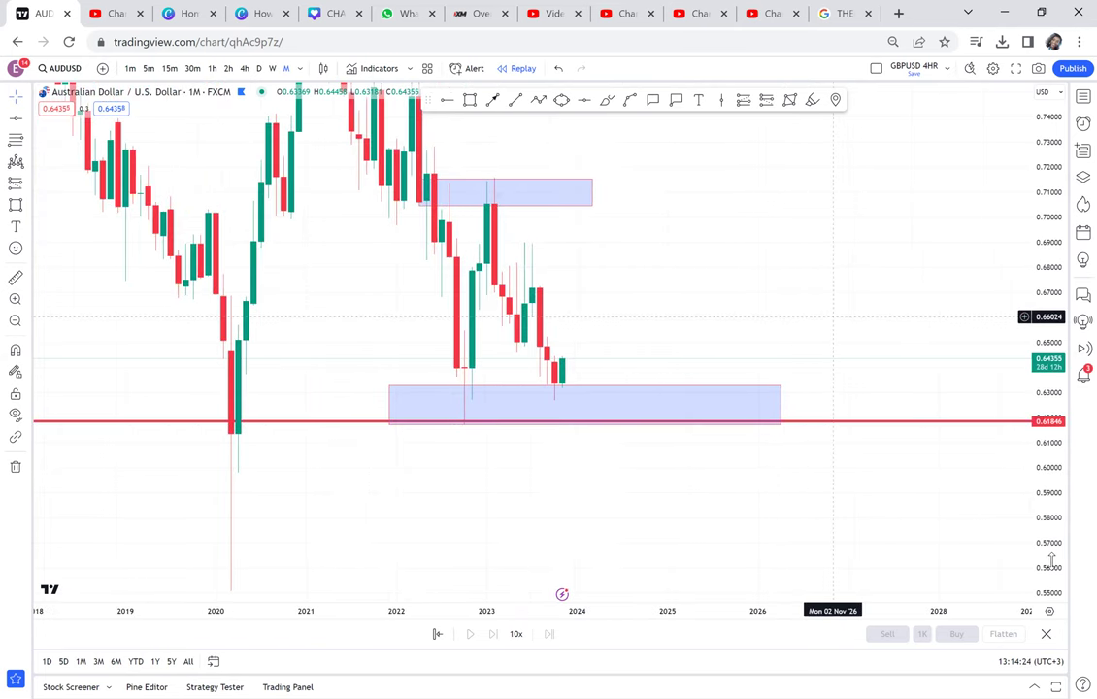
pyautogui.moveTo(1017, 469); pyautogui.dragTo(1007, 445)
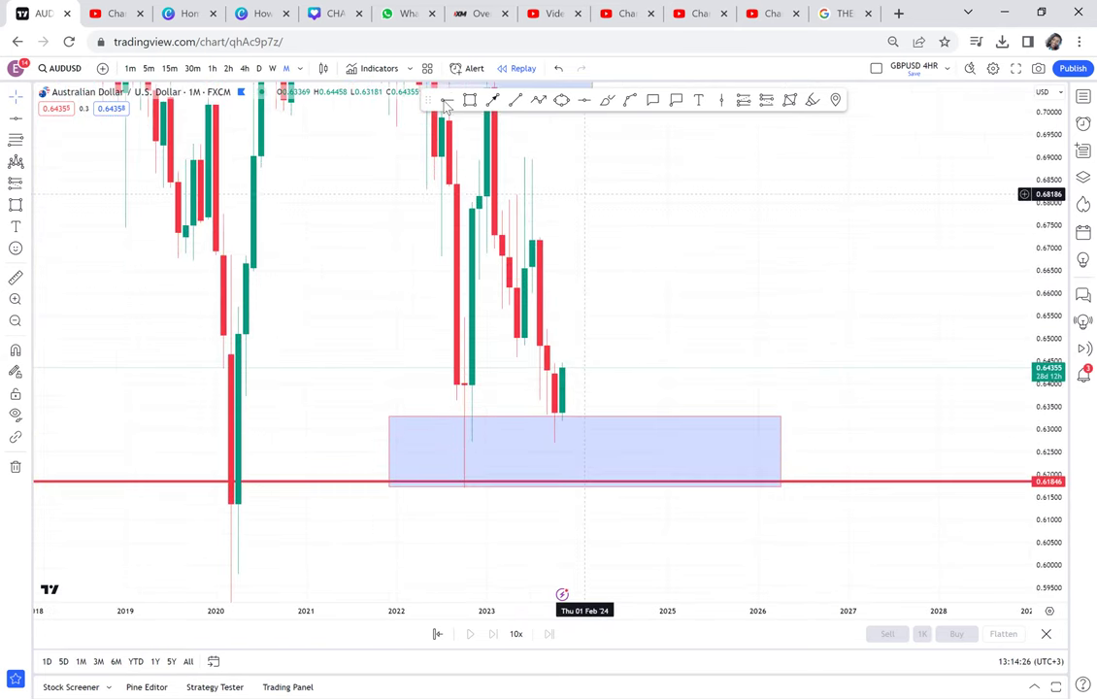
pyautogui.click(510, 363)
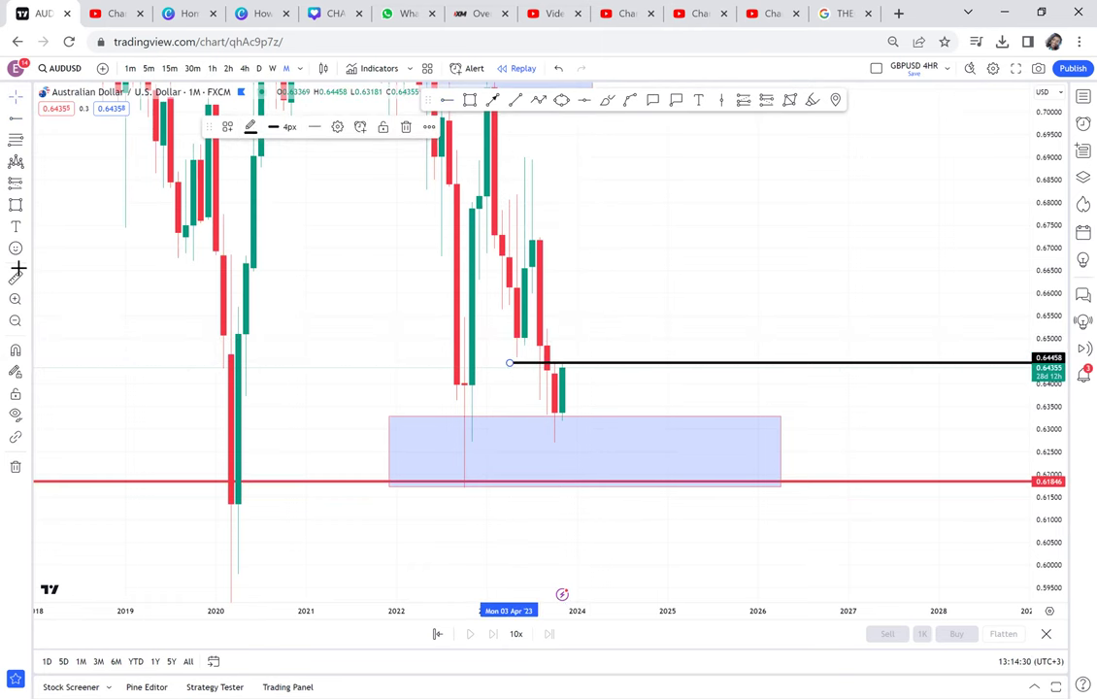
# Measure the rise from the October 2023 candle's lower wick to the black horizontal ray, and clear the measurement
pyautogui.keyDown('shift'); pyautogui.click(554, 424); pyautogui.keyUp('shift')
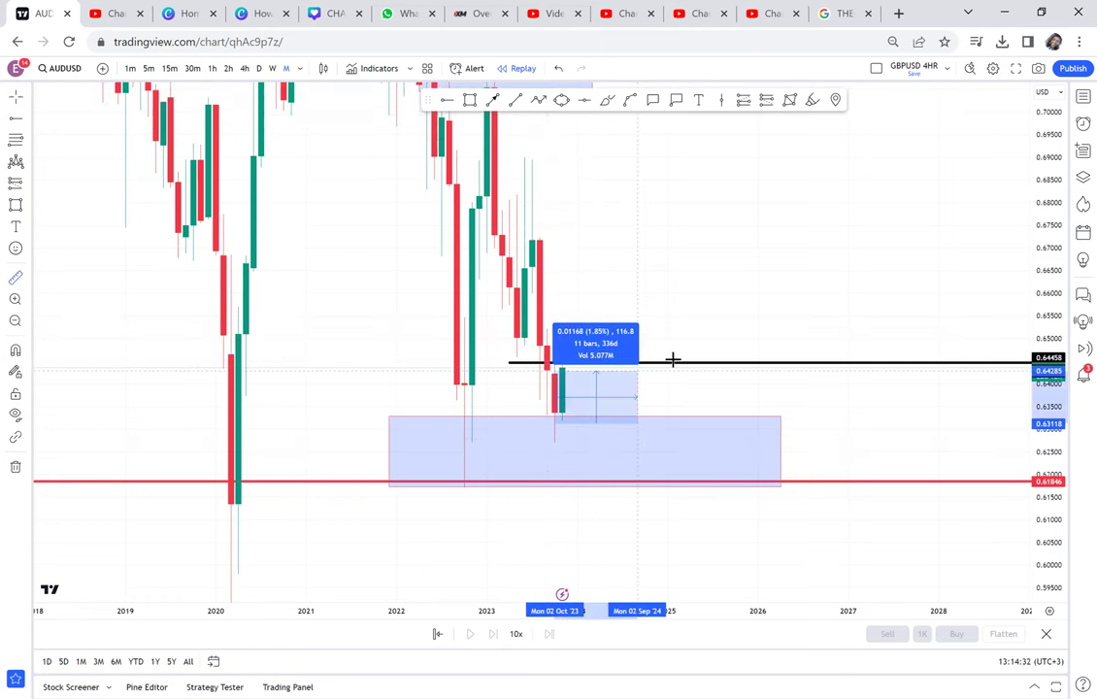
pyautogui.click(675, 360)
pyautogui.click(769, 308)
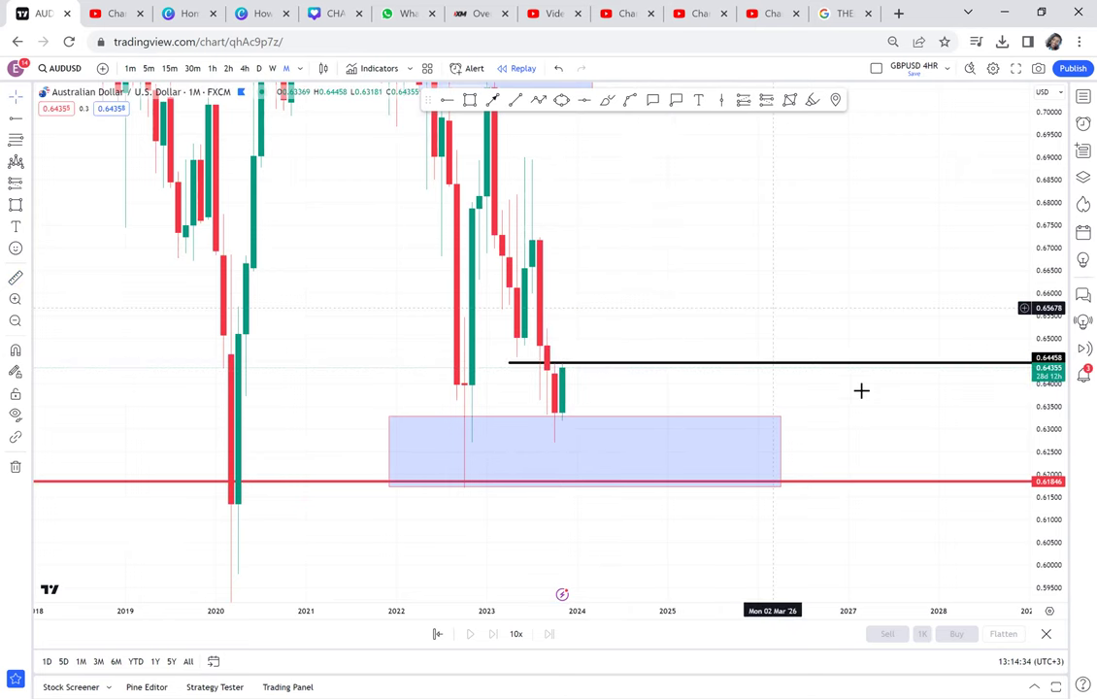
# Measure the full range from the red horizontal line up to the top edge of the upper rectangle
pyautogui.moveTo(773, 307); pyautogui.dragTo(861, 386)
pyautogui.moveTo(1041, 268); pyautogui.dragTo(997, 441)
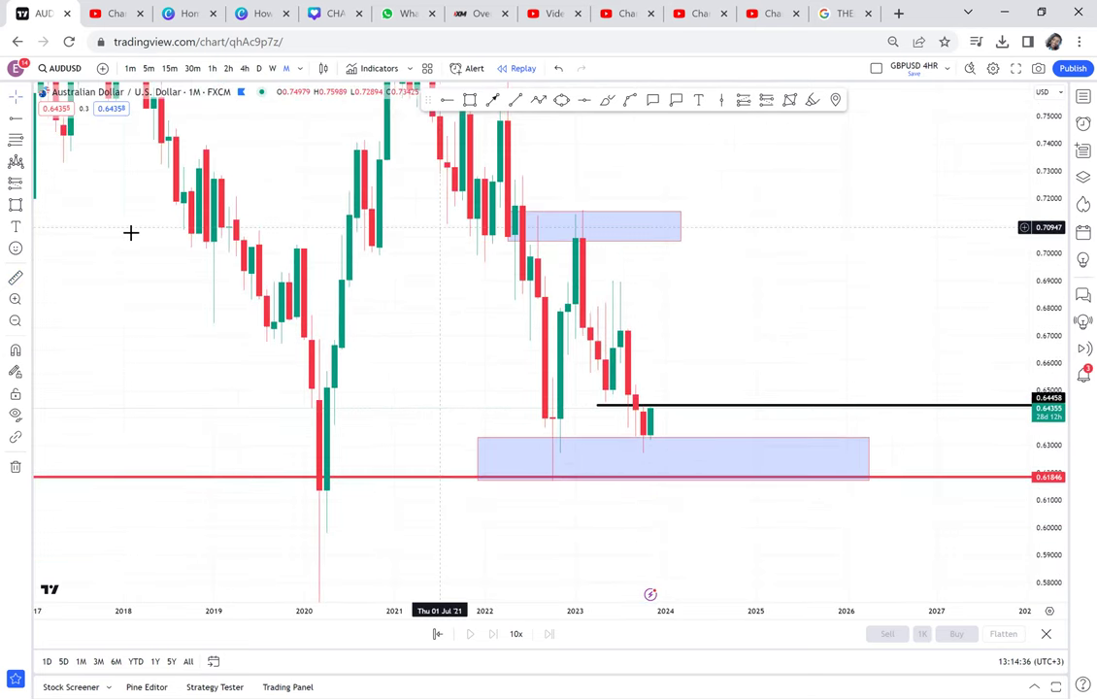
pyautogui.click(15, 279)
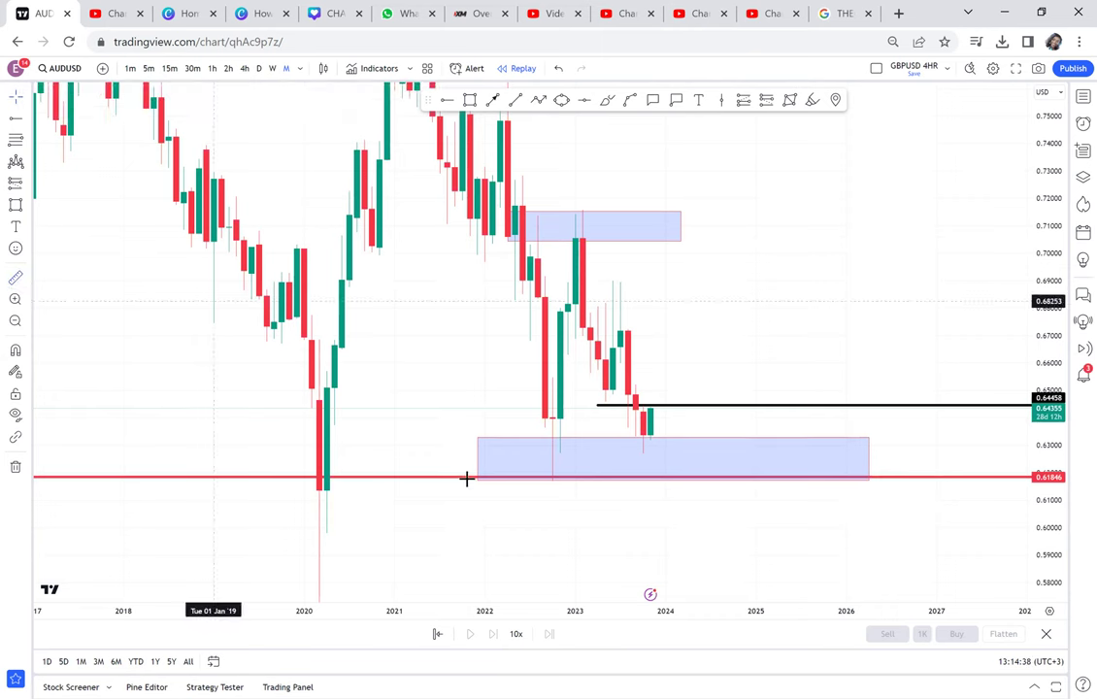
pyautogui.click(471, 477)
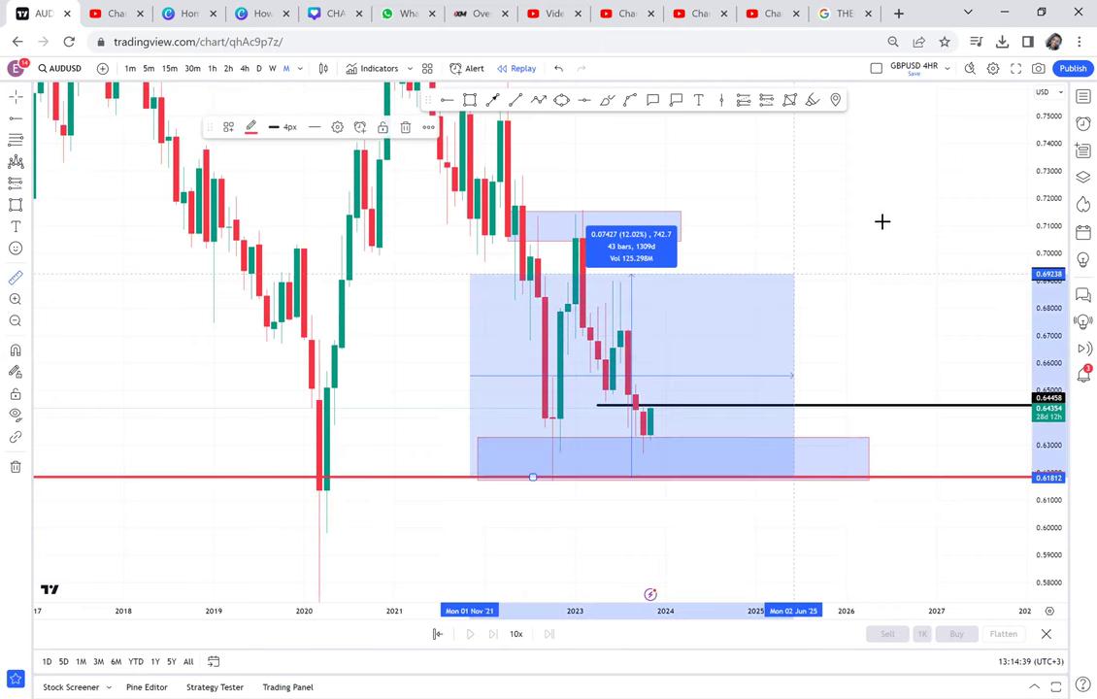
pyautogui.click(897, 211)
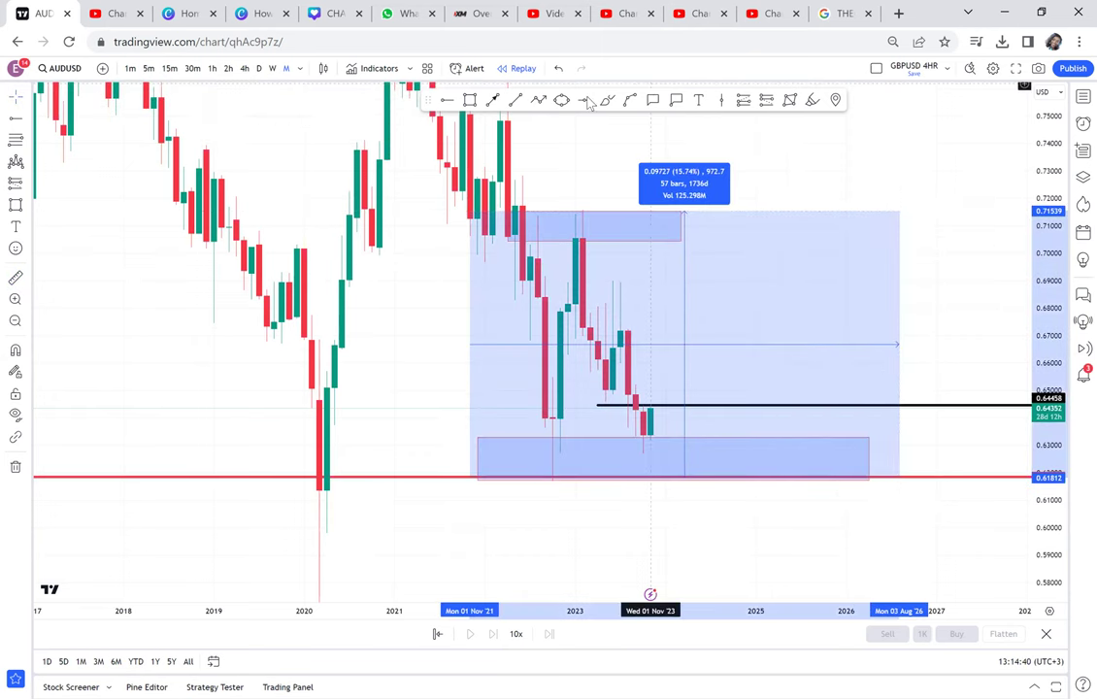
# Place a horizontal line at the midpoint of the measured range, about 0.66675, and colour it green
pyautogui.click(533, 344)
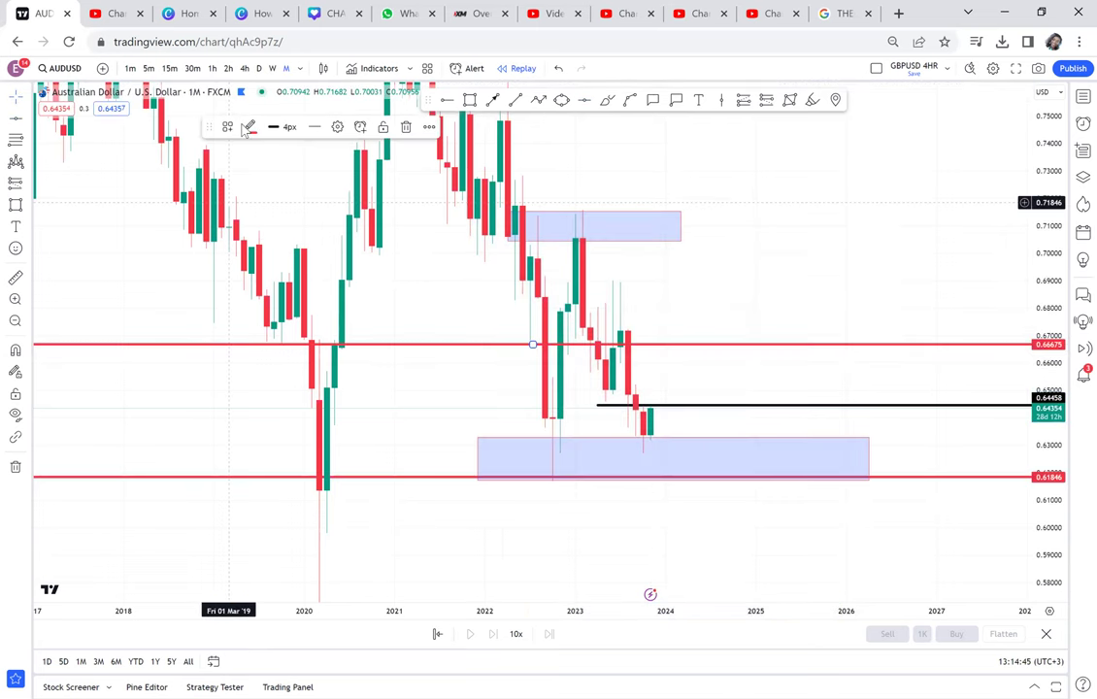
pyautogui.click(249, 128)
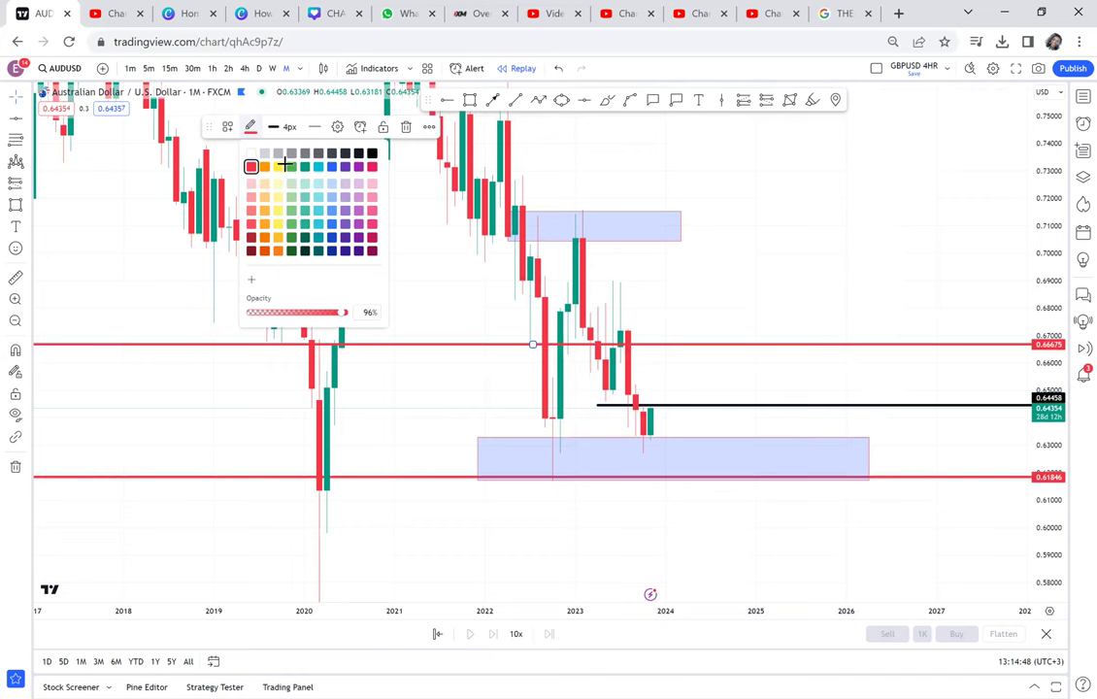
pyautogui.click(291, 166)
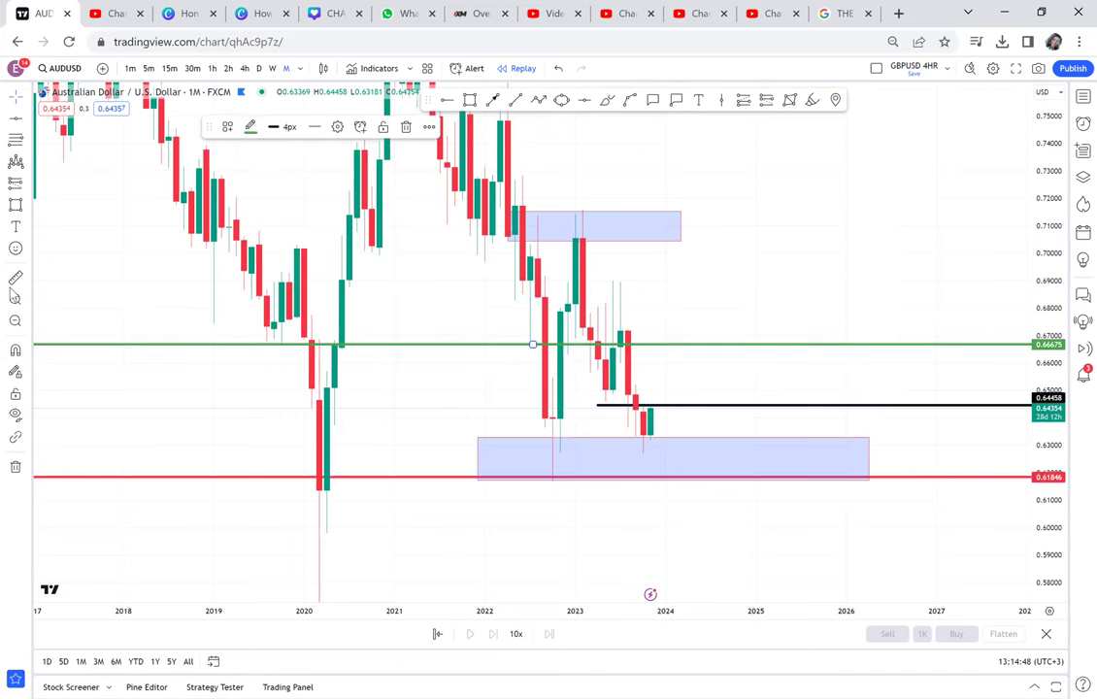
# Measure the distance from the current price up to the green midpoint line
pyautogui.keyDown('shift'); pyautogui.click(658, 409); pyautogui.keyUp('shift')
pyautogui.click(740, 345)
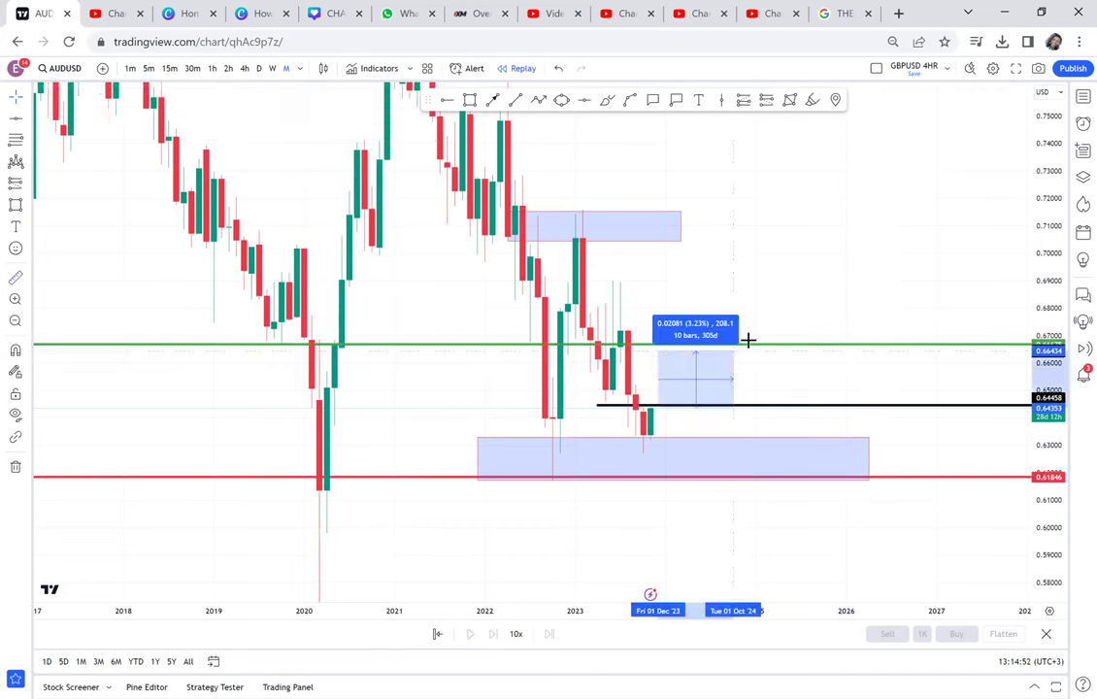
# Clear the distance measurement, and delete the black horizontal ray and the lower rectangle from the monthly chart
pyautogui.moveTo(749, 340); pyautogui.dragTo(766, 329)
pyautogui.click(786, 308)
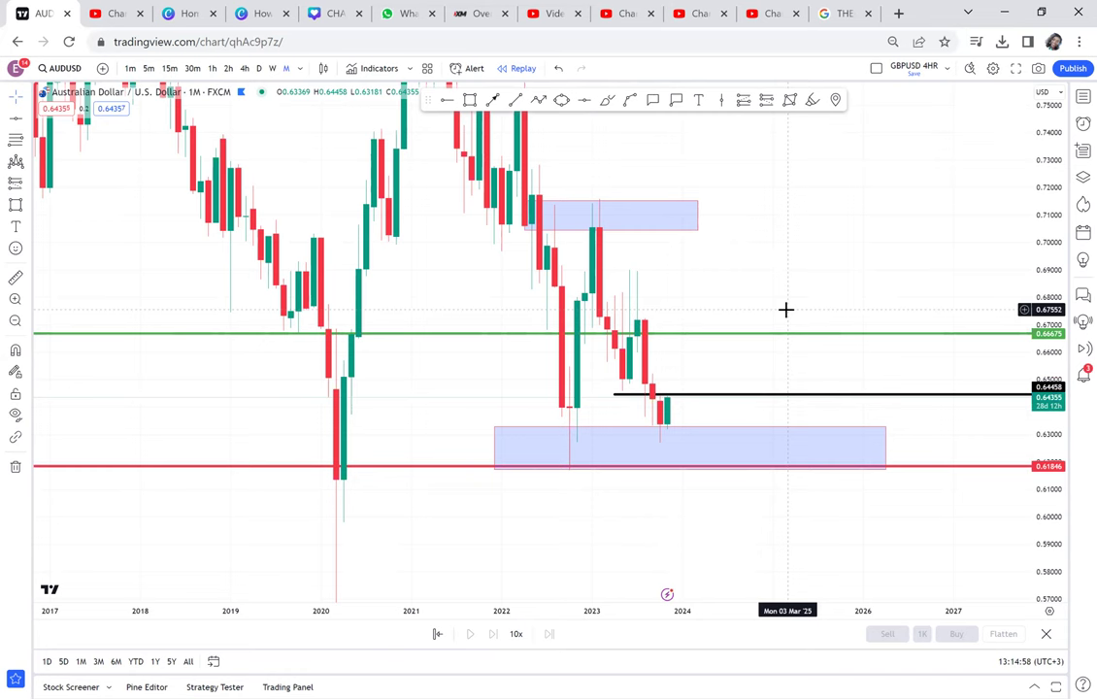
pyautogui.click(722, 396)
pyautogui.press('Delete')
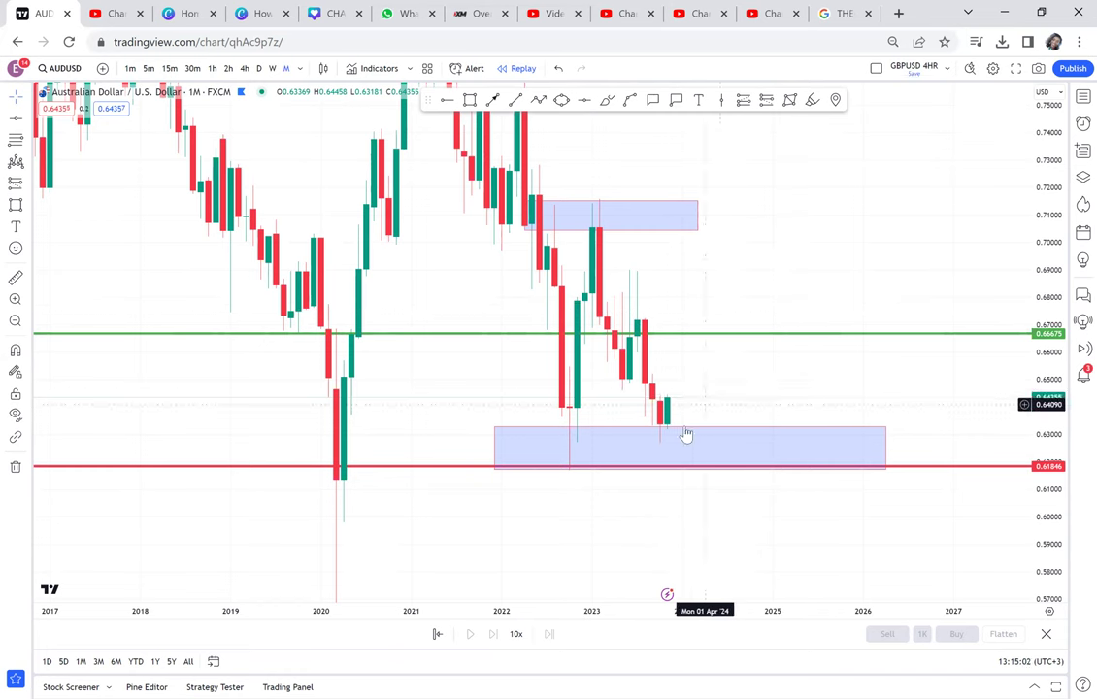
pyautogui.click(685, 434)
pyautogui.press('Delete')
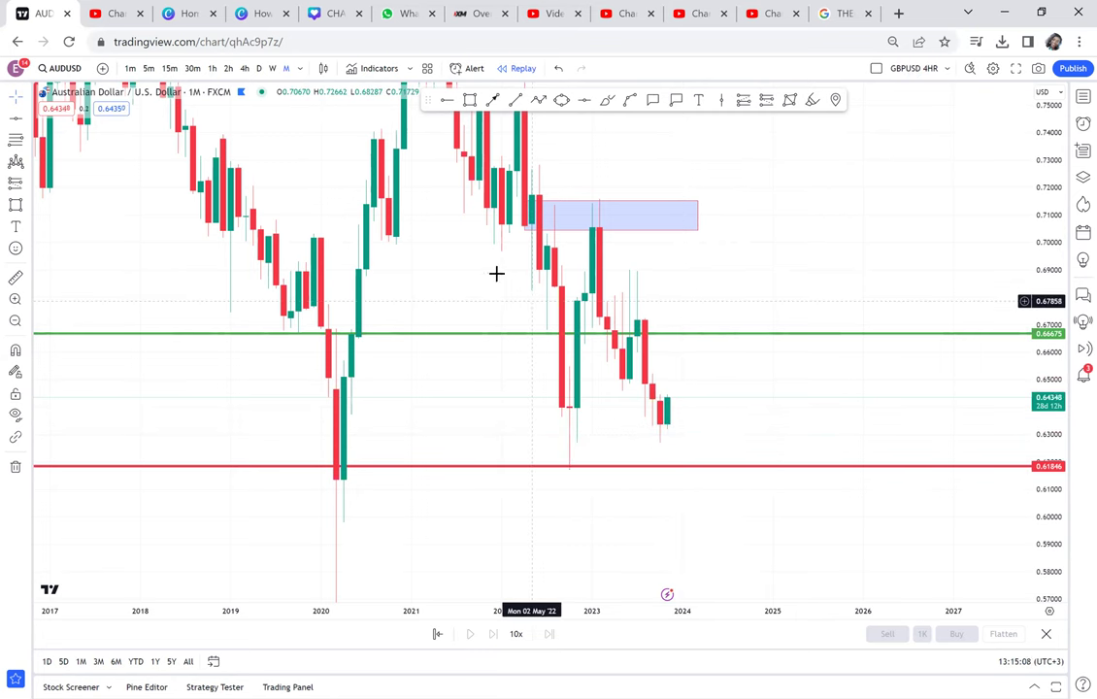
# Switch to the weekly timeframe and place black horizontal rays at about 0.63568 and 0.65206 across the recent candles
pyautogui.click(272, 74)
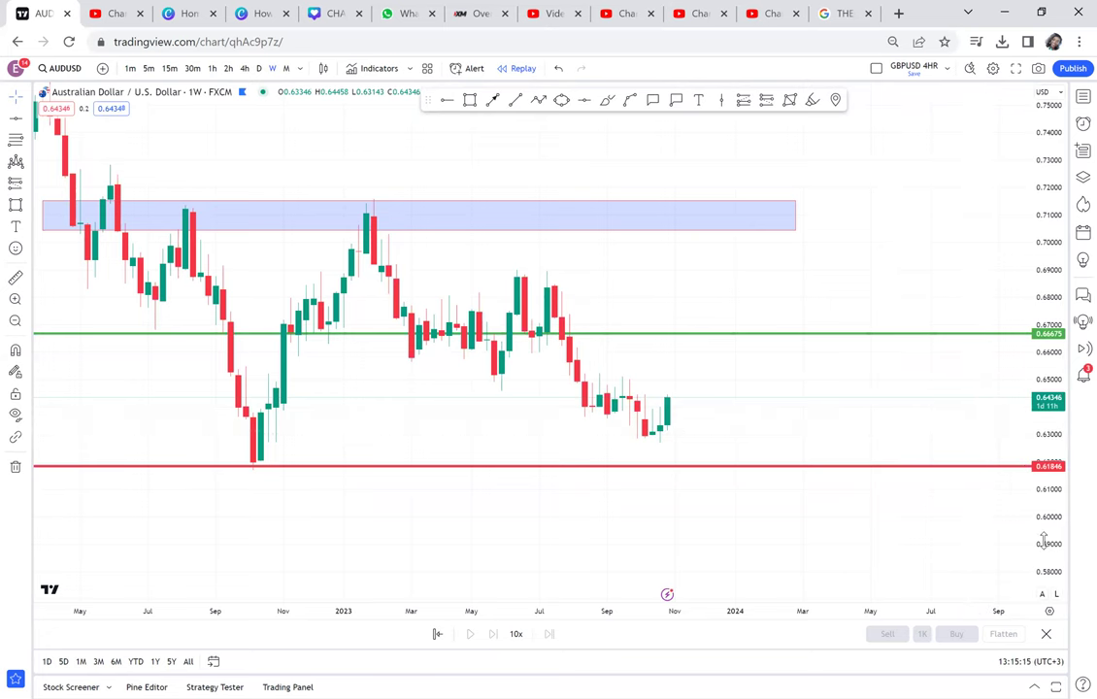
pyautogui.moveTo(1044, 537); pyautogui.dragTo(1029, 218)
pyautogui.moveTo(893, 458); pyautogui.dragTo(952, 228)
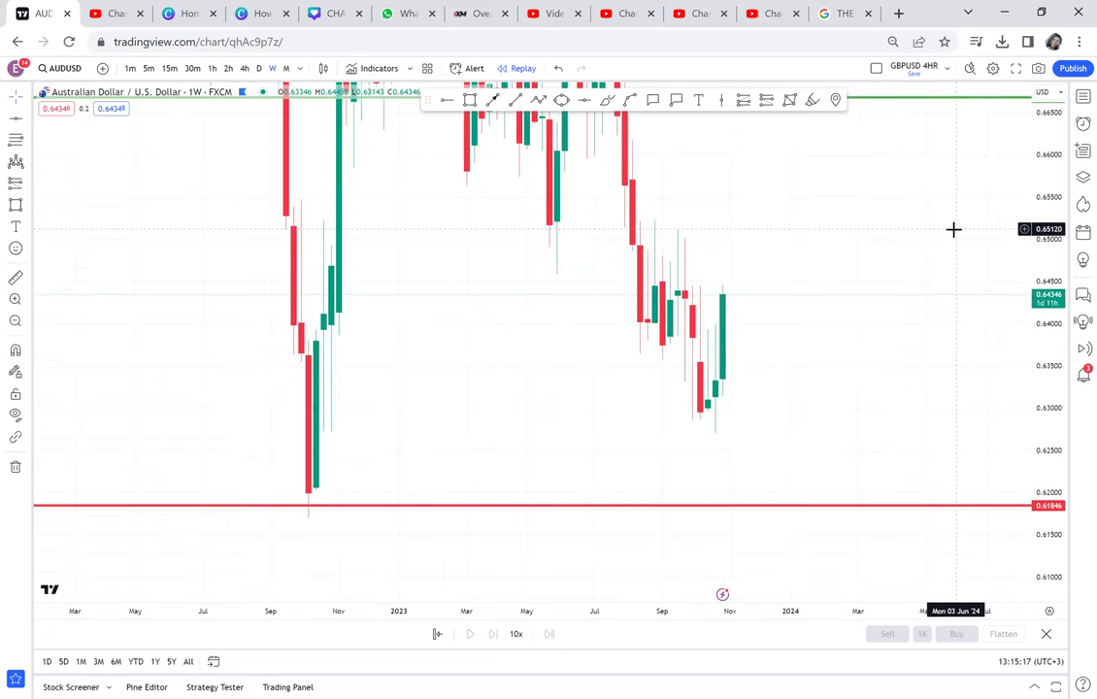
pyautogui.scroll(2, 953, 228)
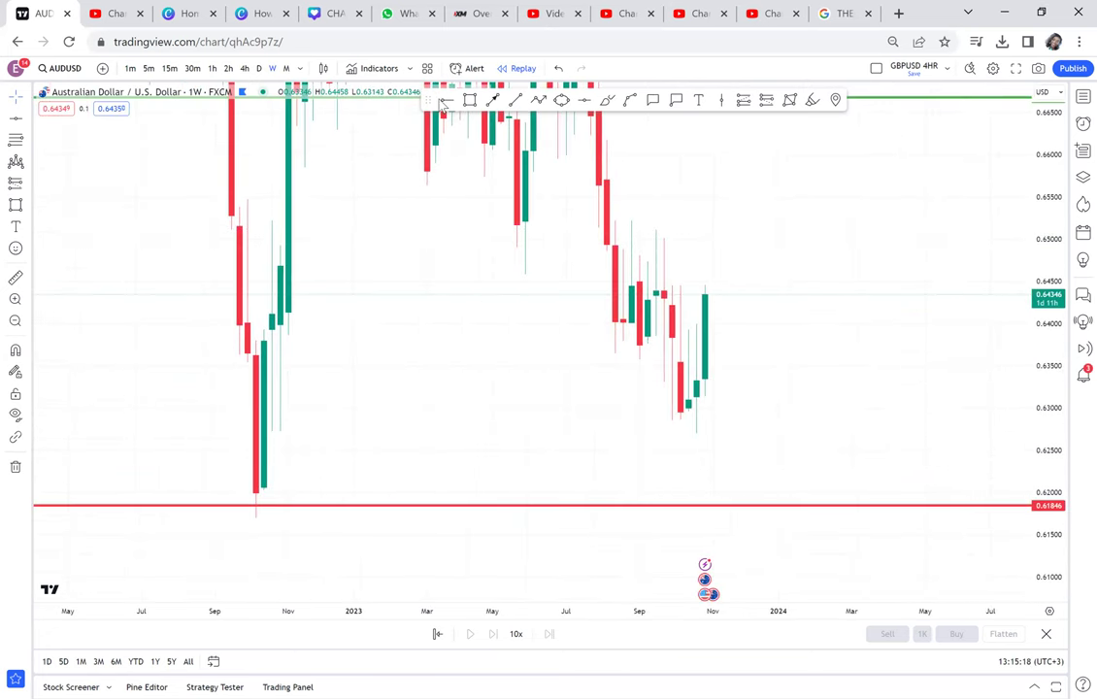
pyautogui.click(475, 360)
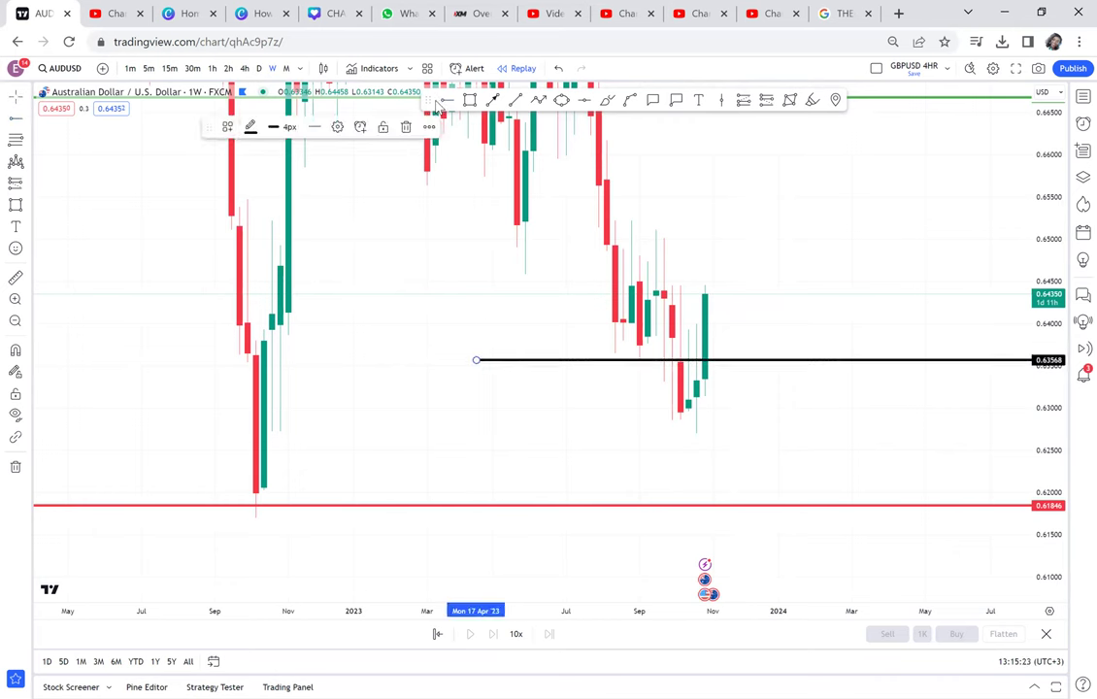
pyautogui.click(476, 223)
pyautogui.click(477, 222)
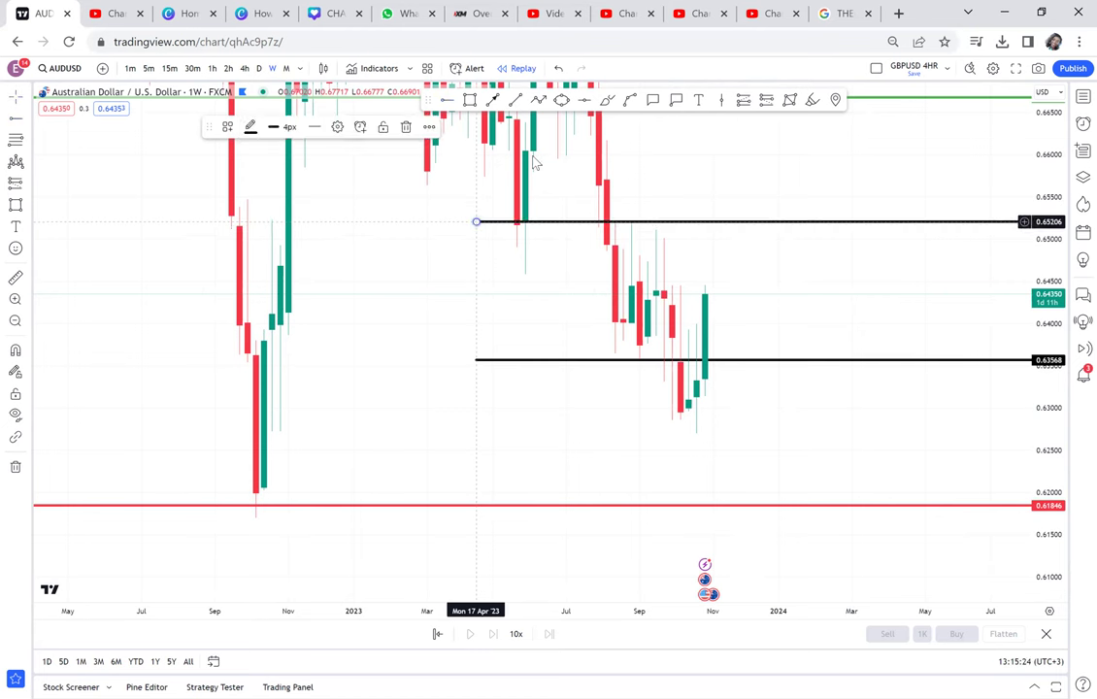
# Draw a rectangle spanning the two black rays from June 2023 to February 2024, and move it directly beneath the lower ray
pyautogui.click(470, 100)
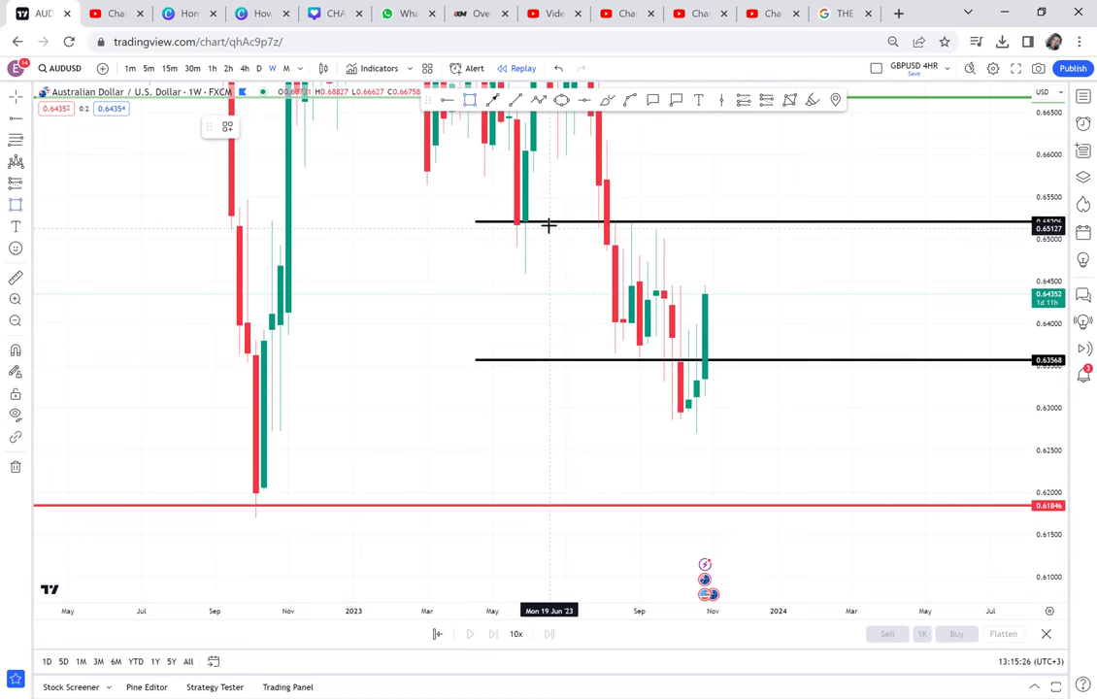
pyautogui.click(549, 222)
pyautogui.click(746, 359)
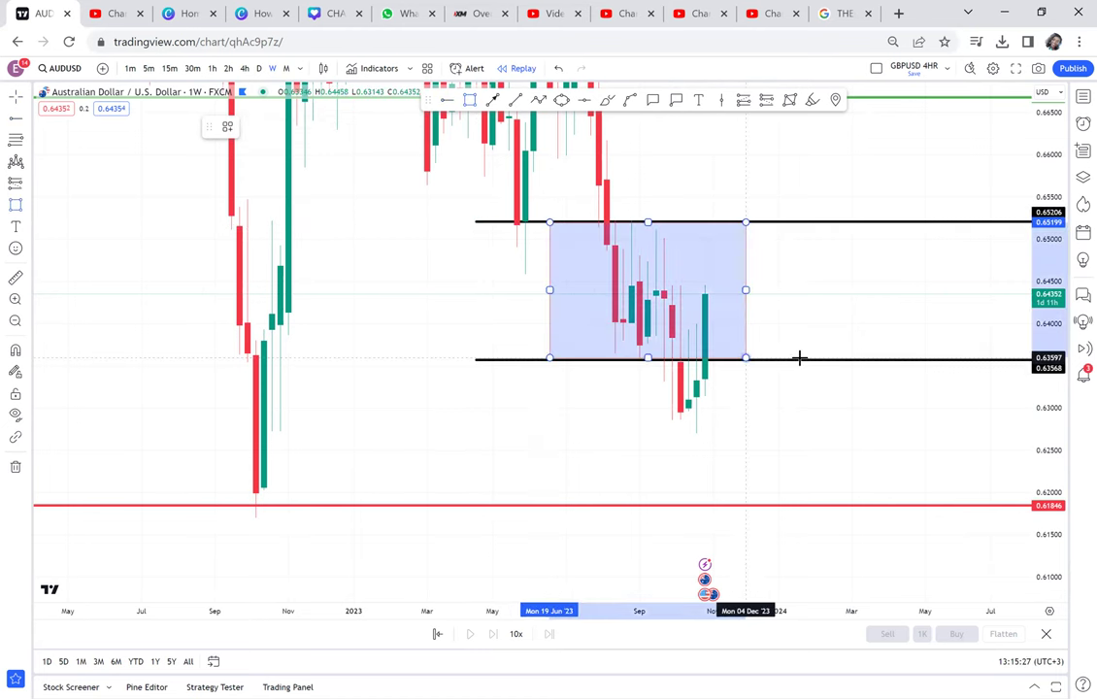
pyautogui.click(842, 360)
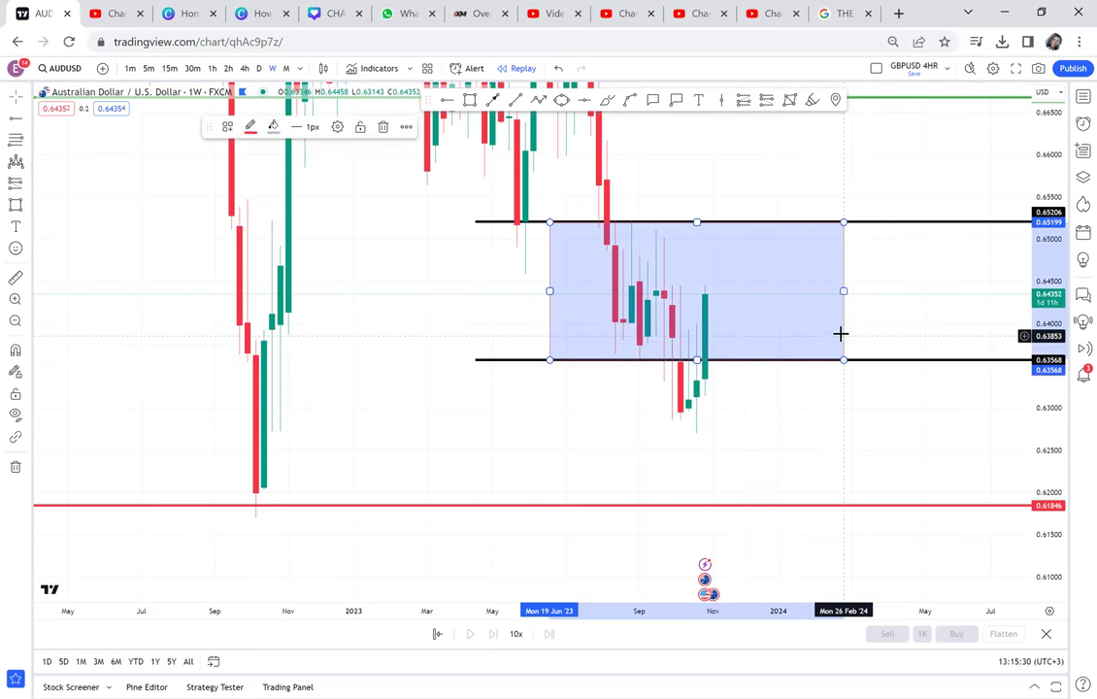
pyautogui.moveTo(845, 339); pyautogui.dragTo(800, 476)
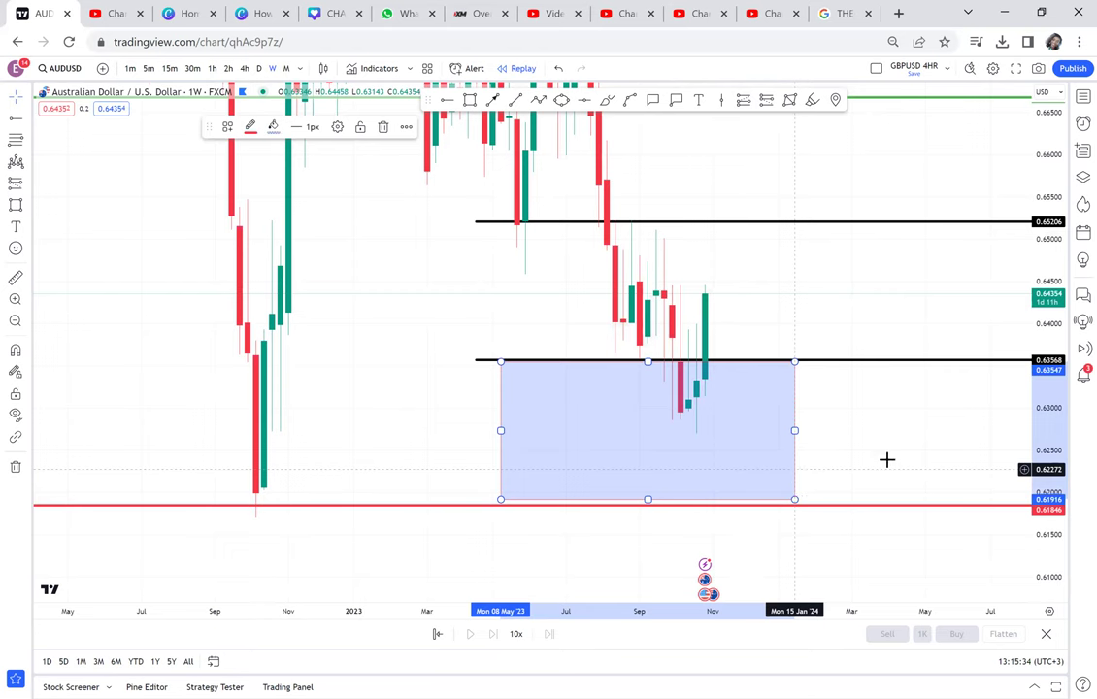
# Lower the red horizontal line to the October 2022 wick low, about 0.61724, and delete the rectangle above it
pyautogui.moveTo(972, 394); pyautogui.dragTo(891, 406)
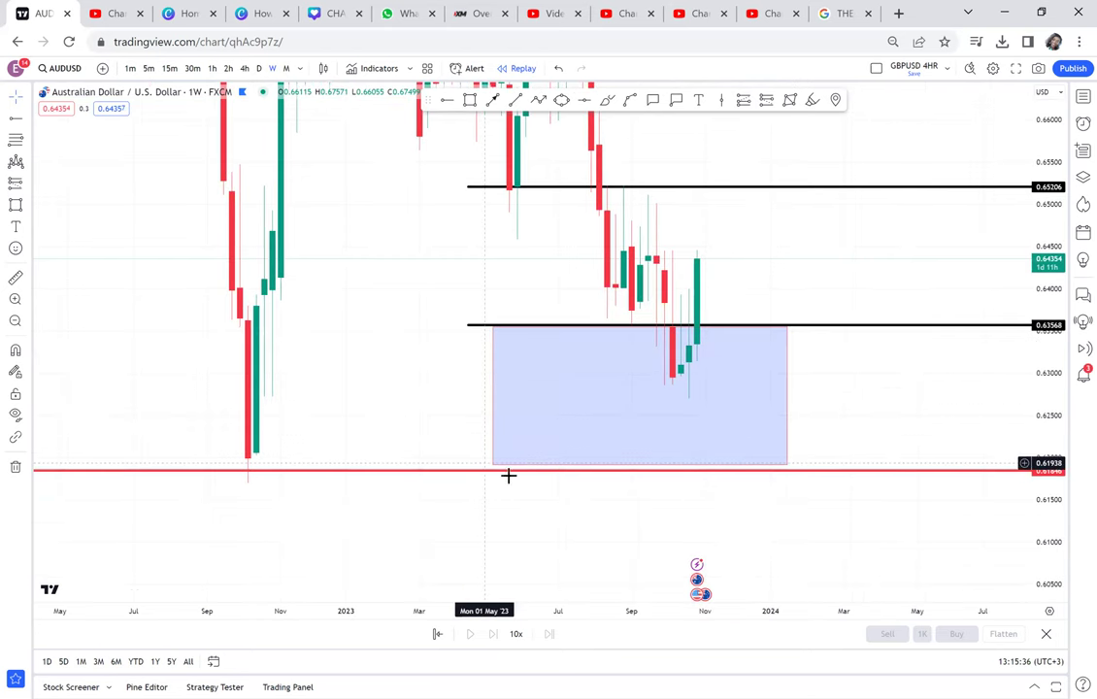
pyautogui.moveTo(347, 473); pyautogui.dragTo(357, 485)
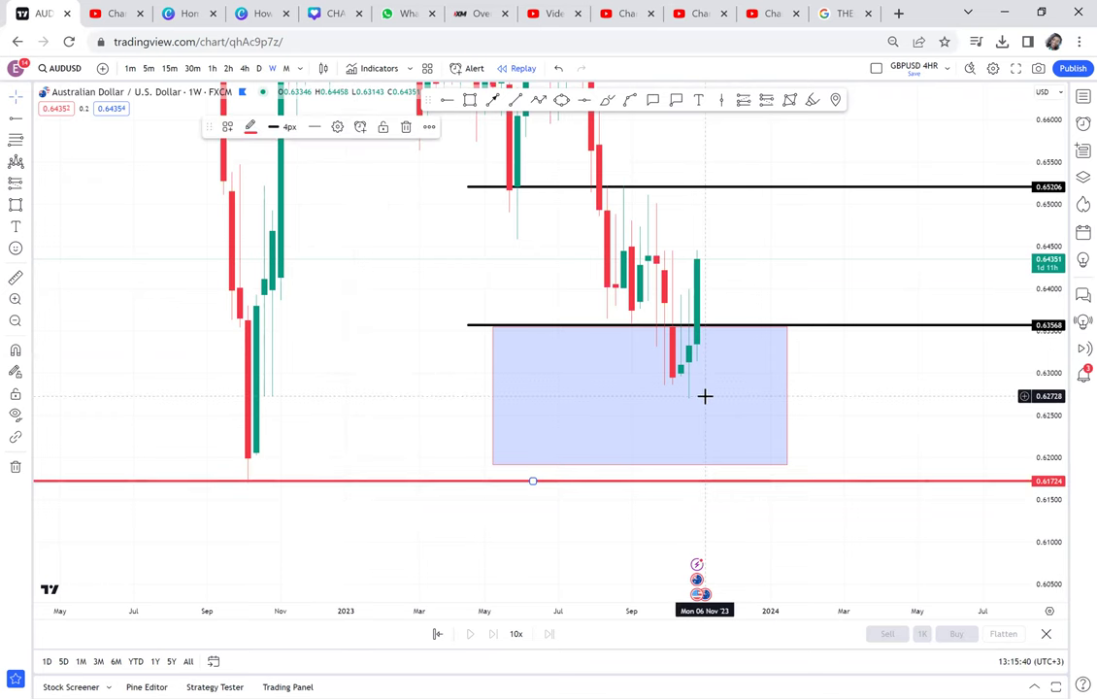
pyautogui.click(788, 378)
pyautogui.press('Delete')
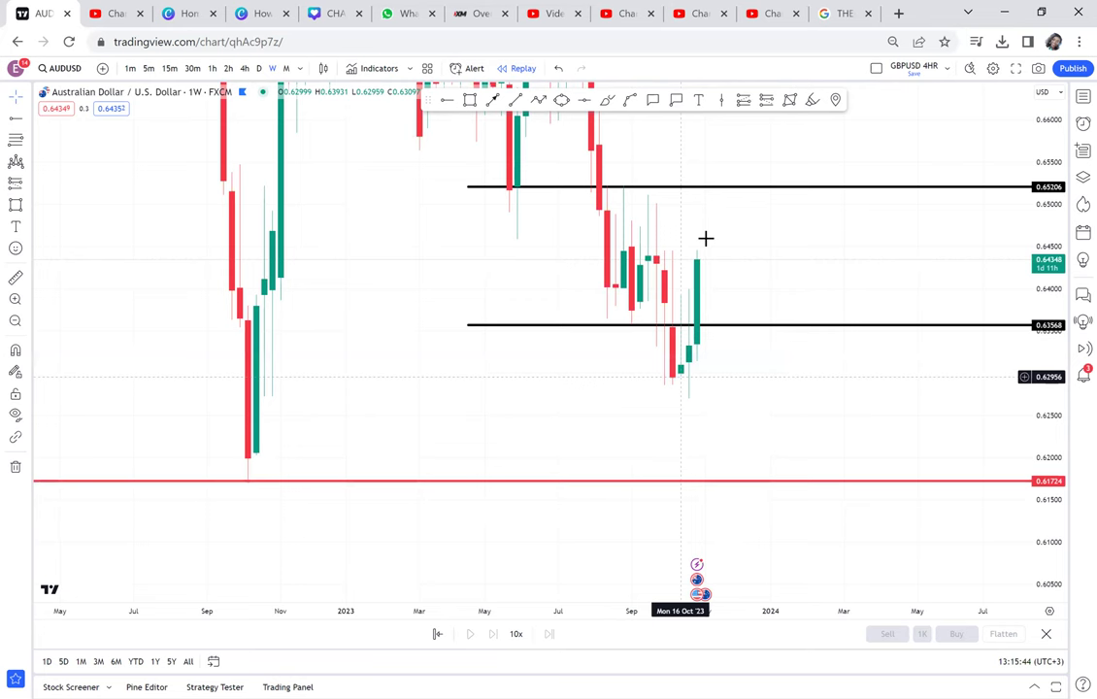
# Draw a rectangle just under the upper black ray, from 14 August 2023 to July 2024, between about 0.65184 and 0.64496
pyautogui.click(470, 101)
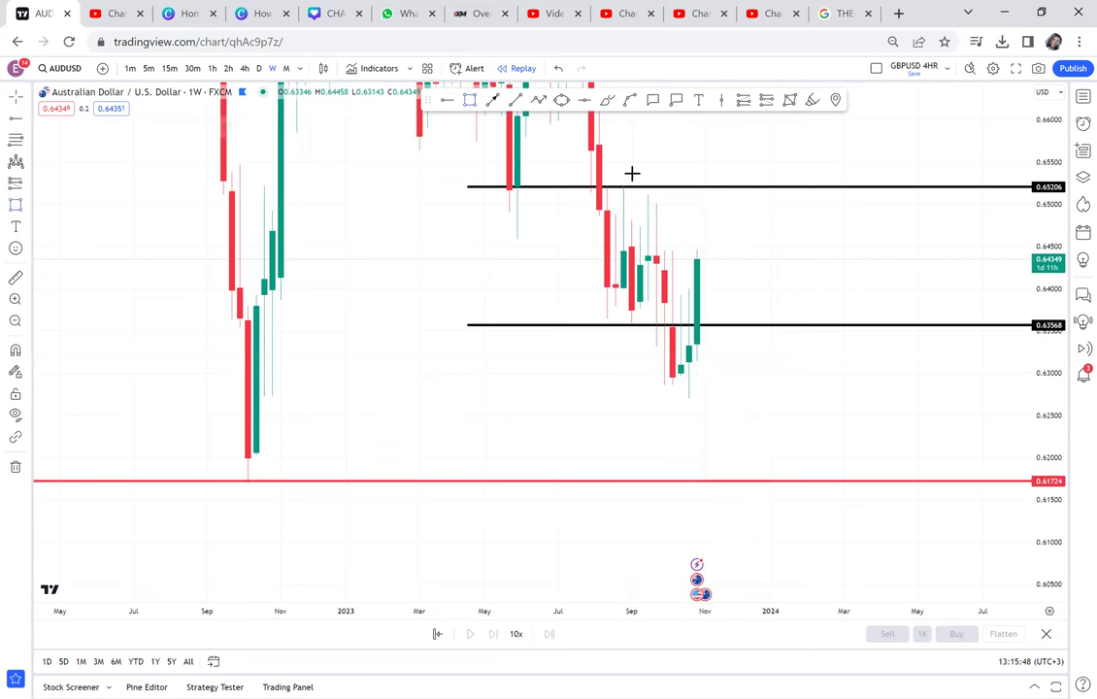
pyautogui.click(608, 189)
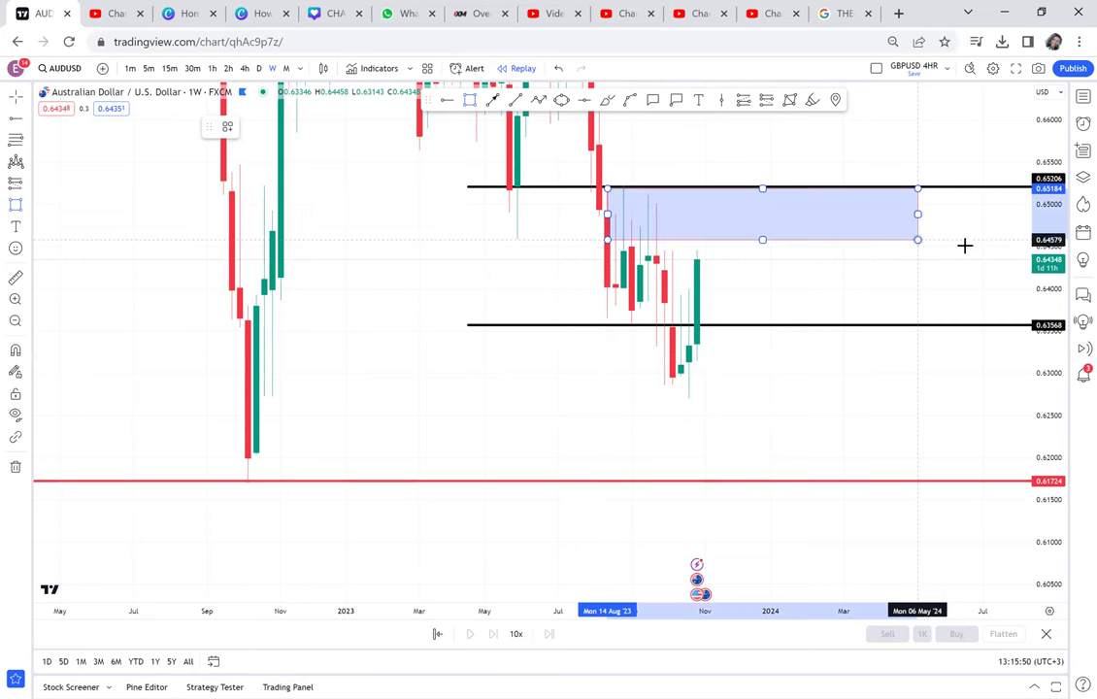
pyautogui.moveTo(1045, 245); pyautogui.dragTo(999, 248)
pyautogui.moveTo(1048, 532); pyautogui.dragTo(982, 174)
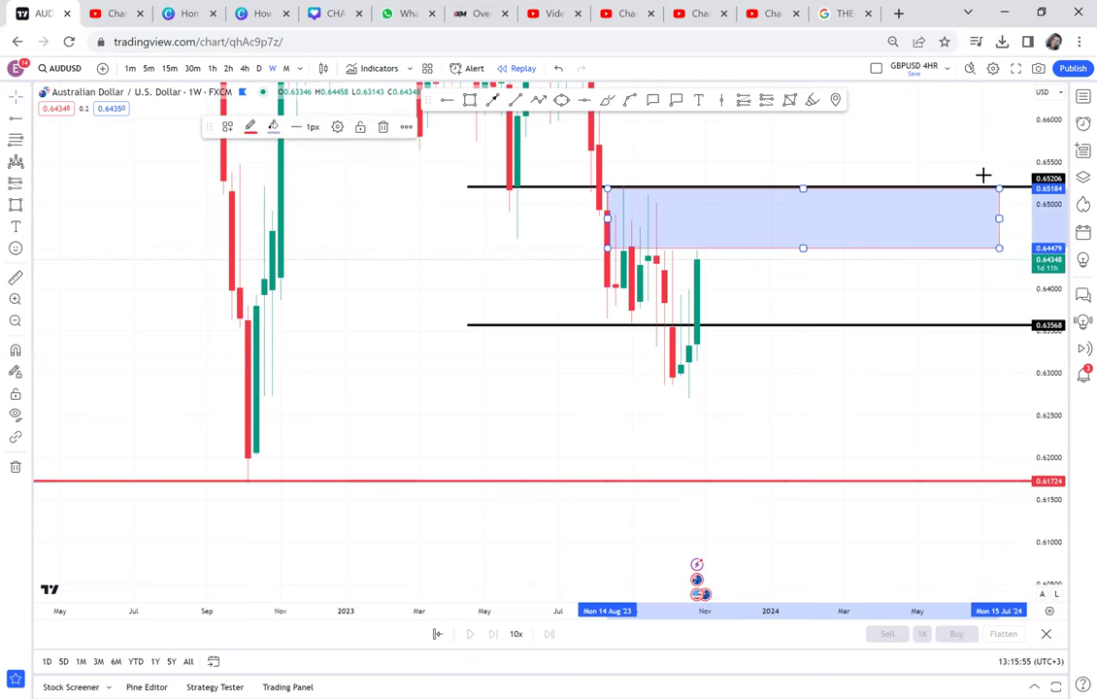
pyautogui.moveTo(862, 205); pyautogui.dragTo(843, 543)
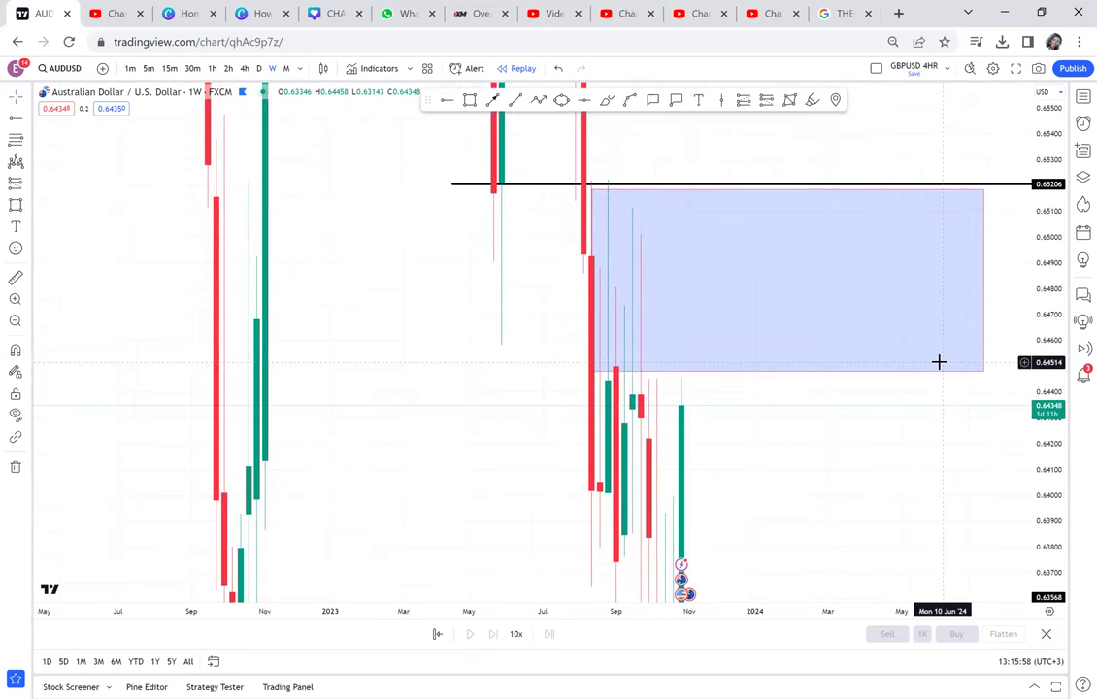
pyautogui.moveTo(961, 363); pyautogui.dragTo(967, 367)
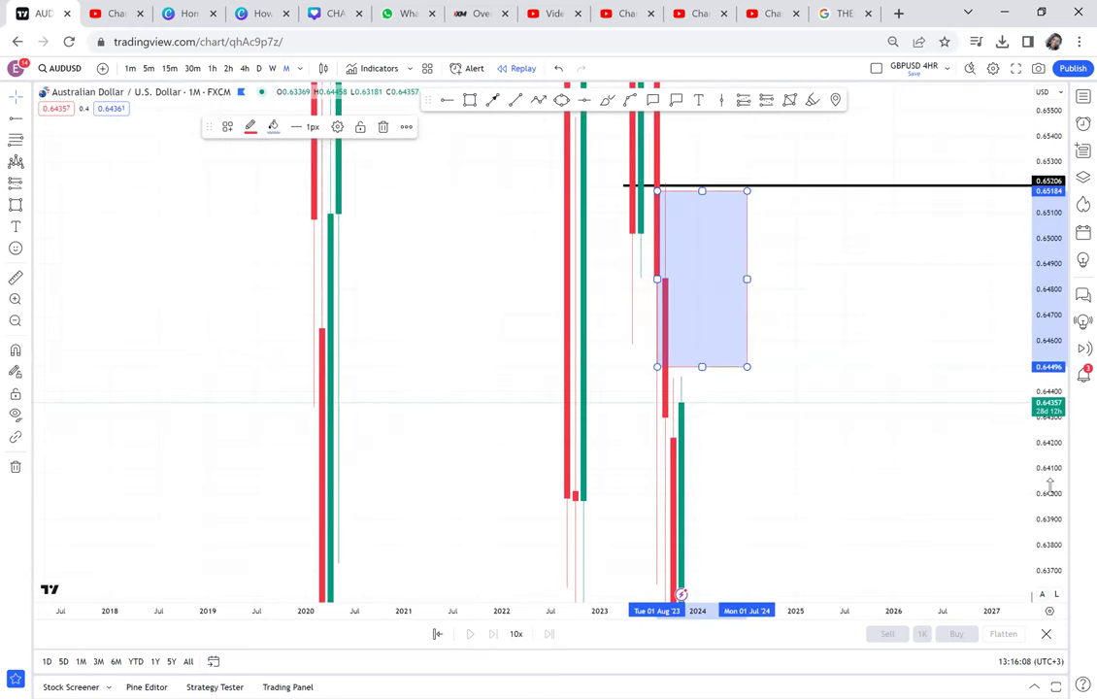
# Return to the weekly timeframe and adjust the rectangle's lower edge to about 0.64390 and its upper edge to about 0.65120
pyautogui.moveTo(1049, 488); pyautogui.dragTo(1049, 485)
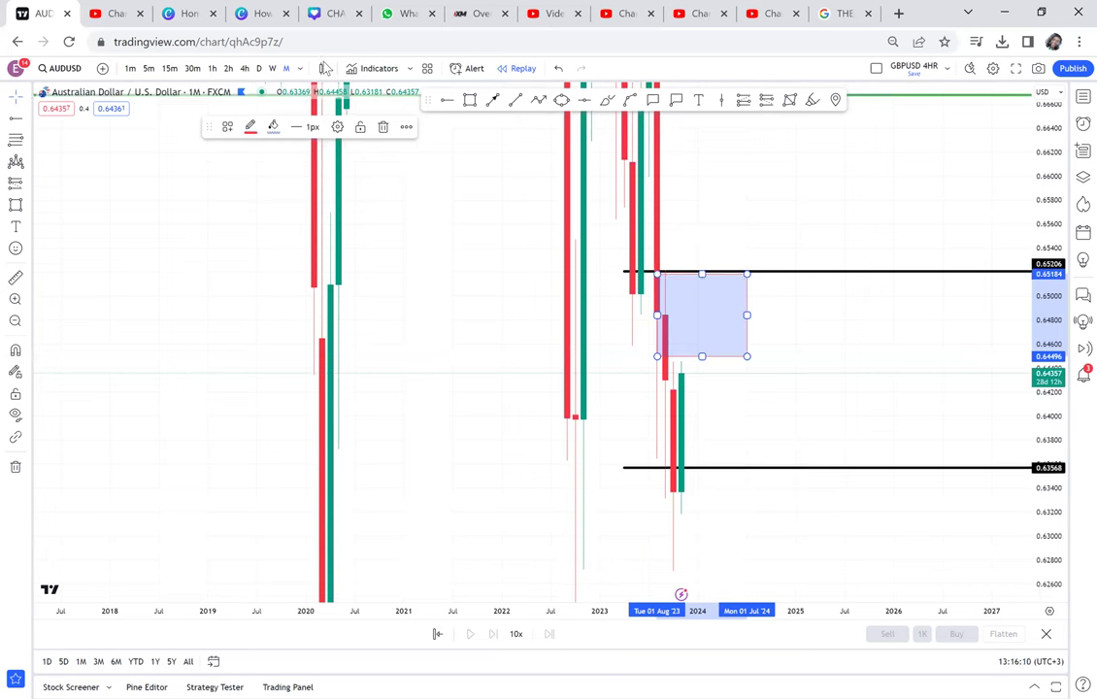
pyautogui.click(273, 70)
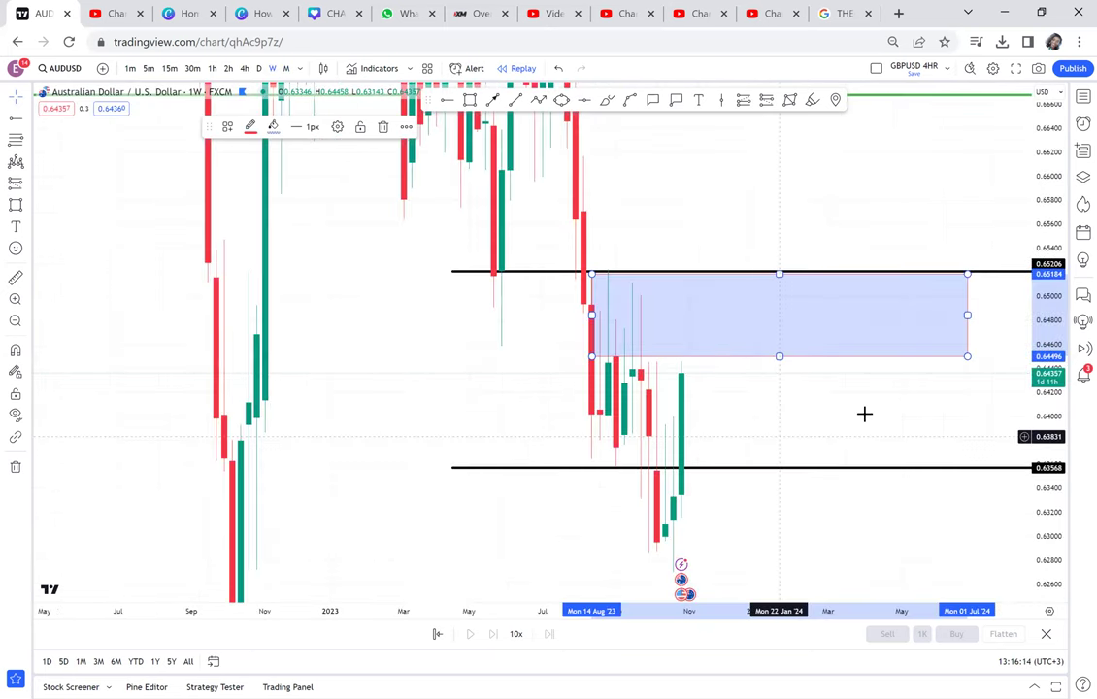
pyautogui.scroll(-1, 864, 414)
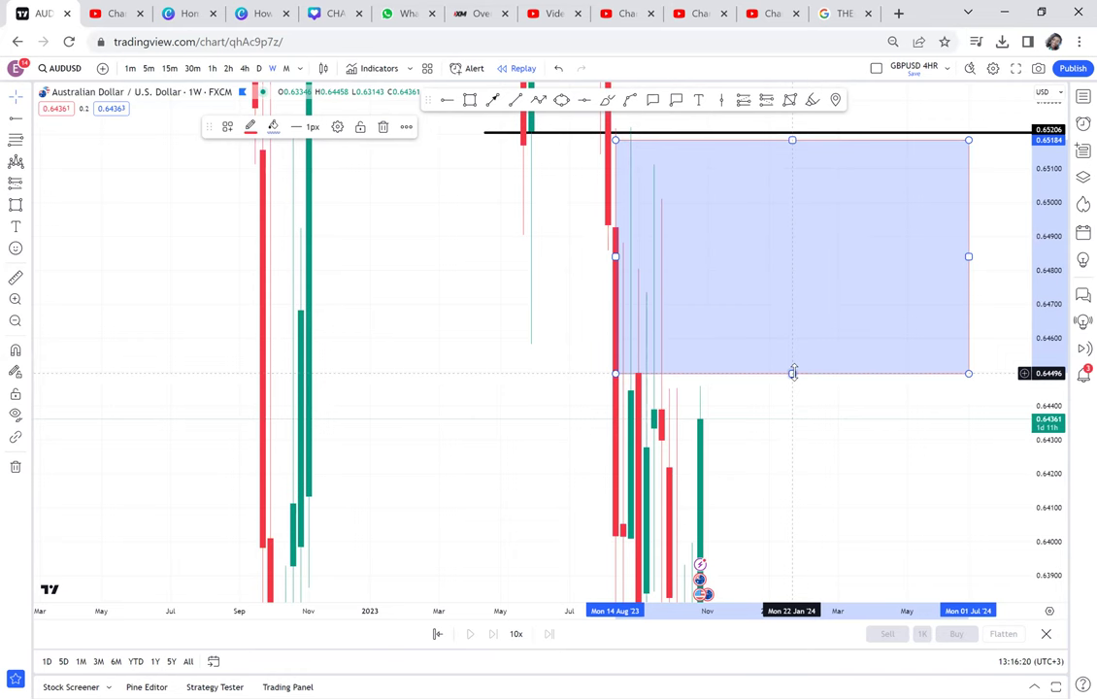
pyautogui.moveTo(793, 373); pyautogui.dragTo(648, 419)
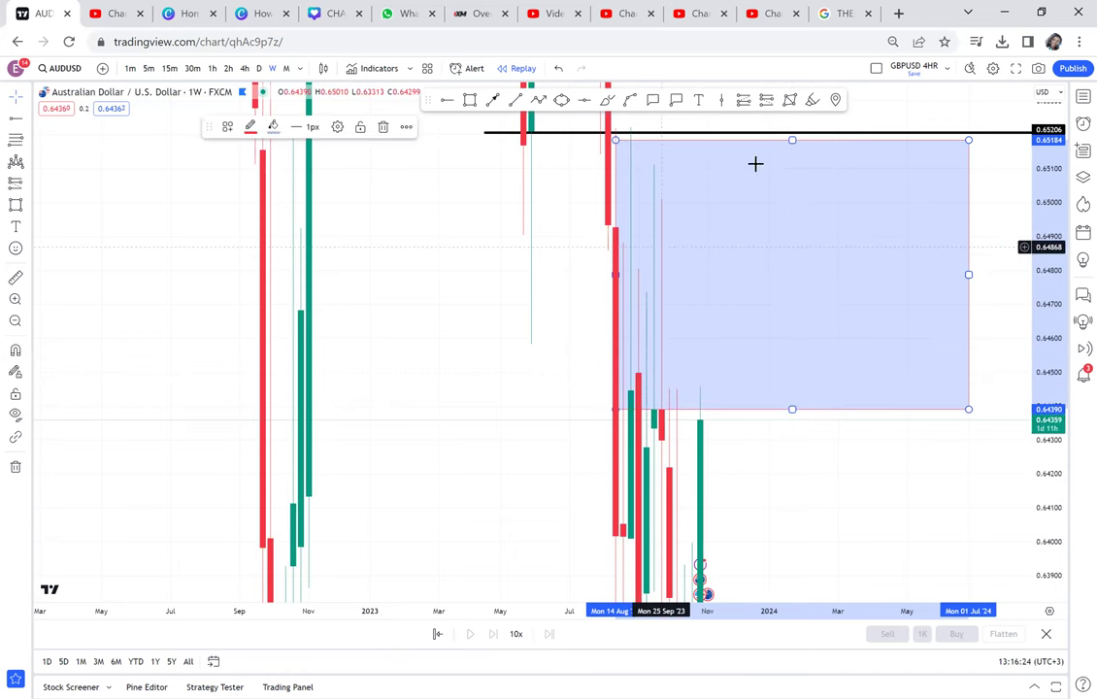
pyautogui.moveTo(792, 140); pyautogui.dragTo(1016, 499)
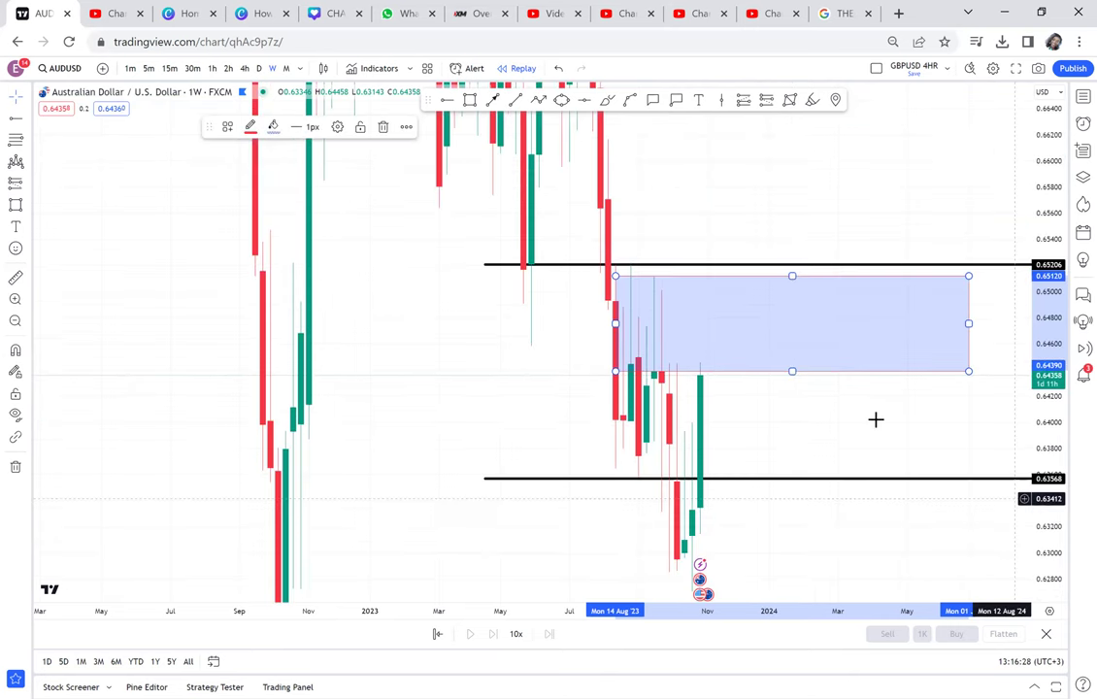
# Measure the distance from the rectangle's upper edge down to the lowest wick of October 2023
pyautogui.moveTo(869, 398); pyautogui.dragTo(823, 297)
pyautogui.scroll(2, 823, 297)
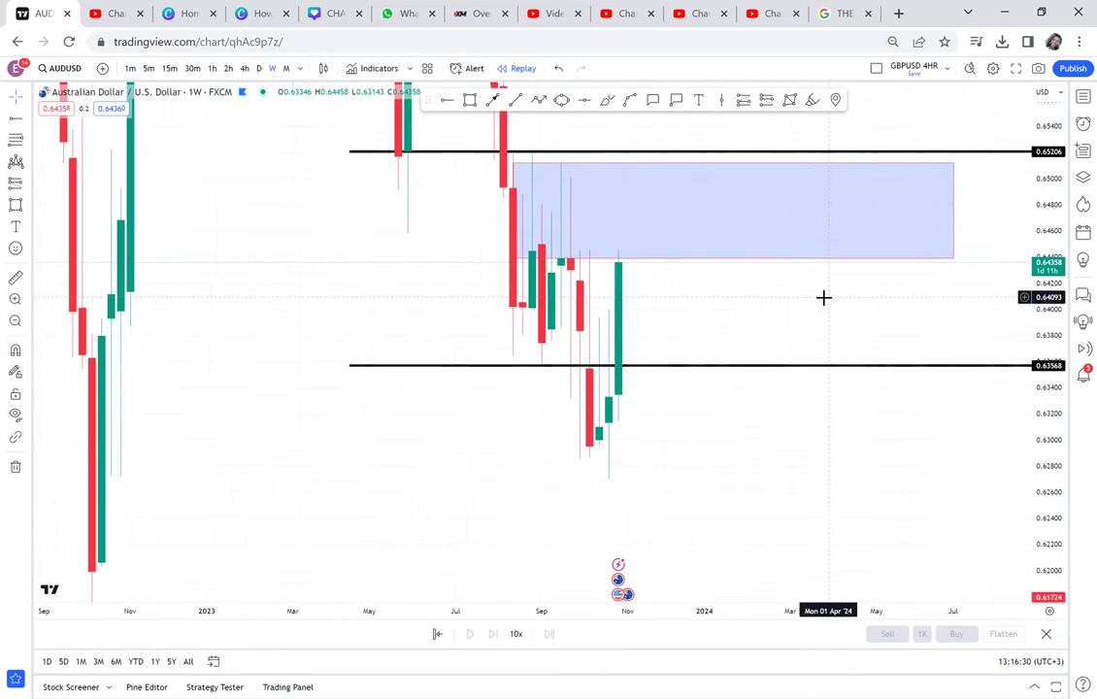
pyautogui.scroll(1, 814, 298)
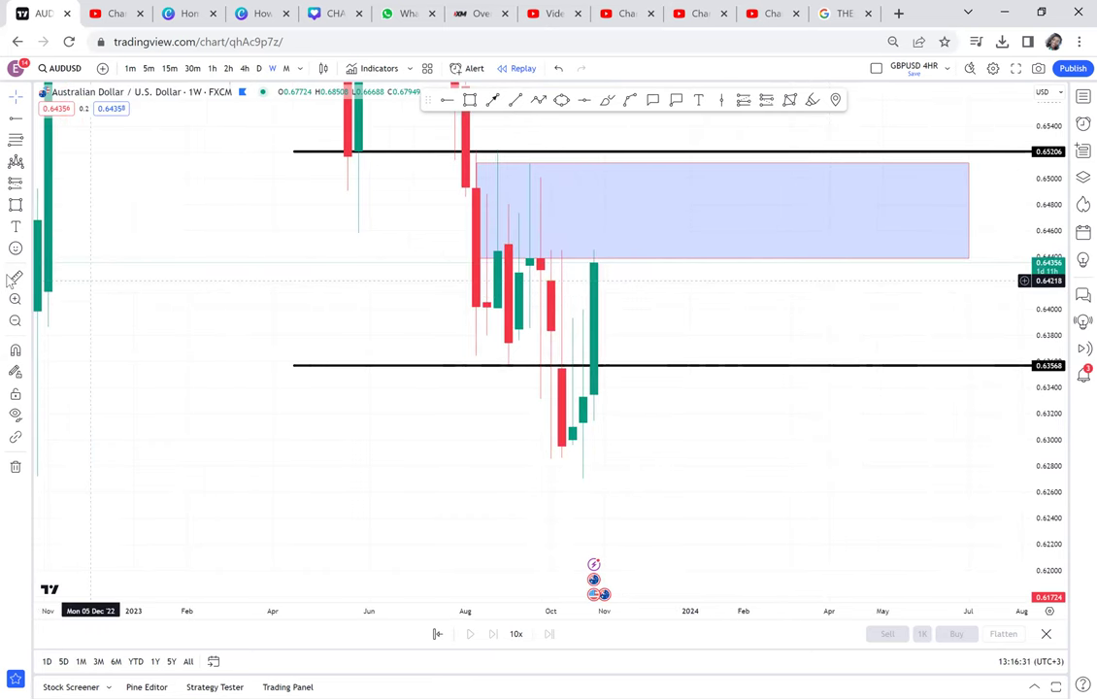
pyautogui.click(15, 279)
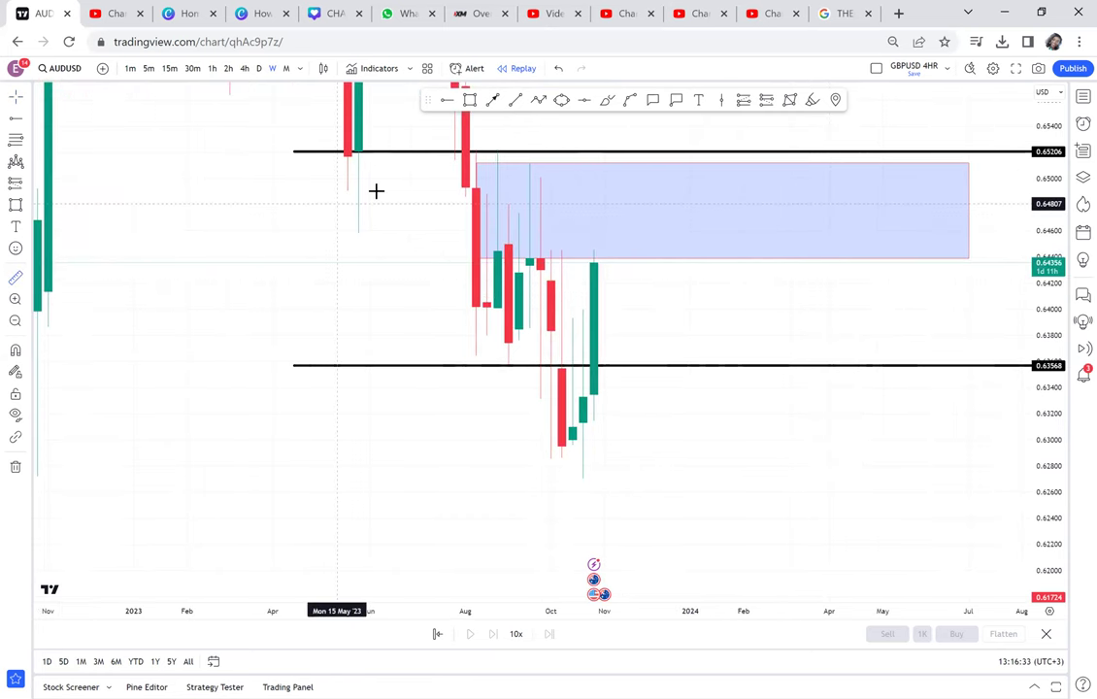
pyautogui.click(433, 162)
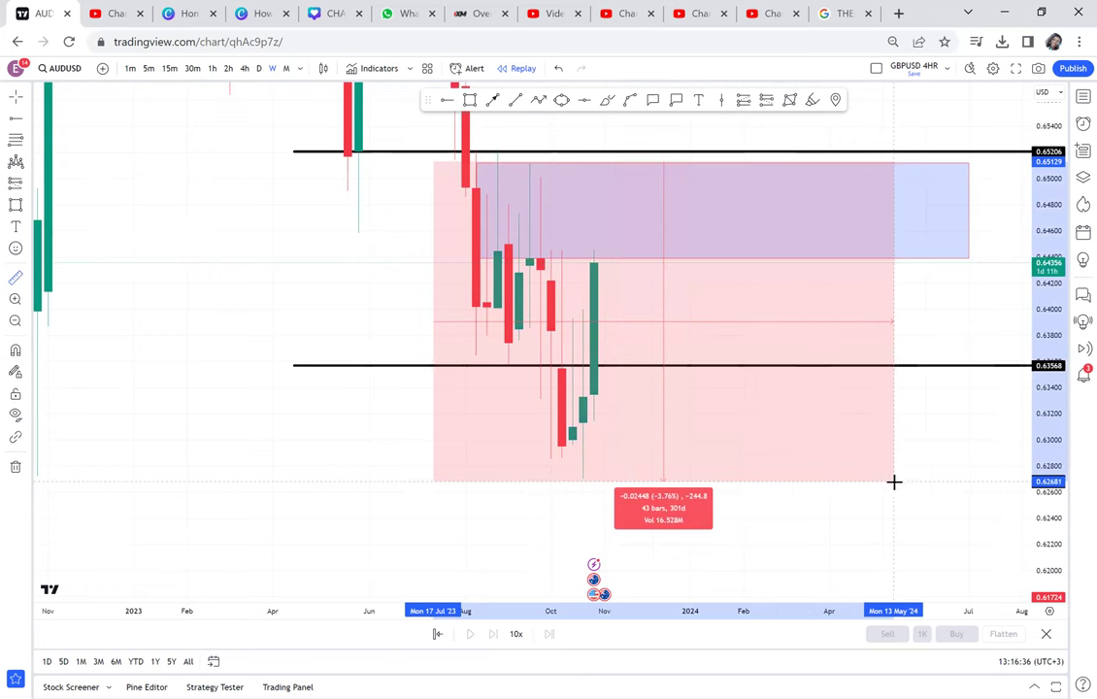
pyautogui.click(894, 479)
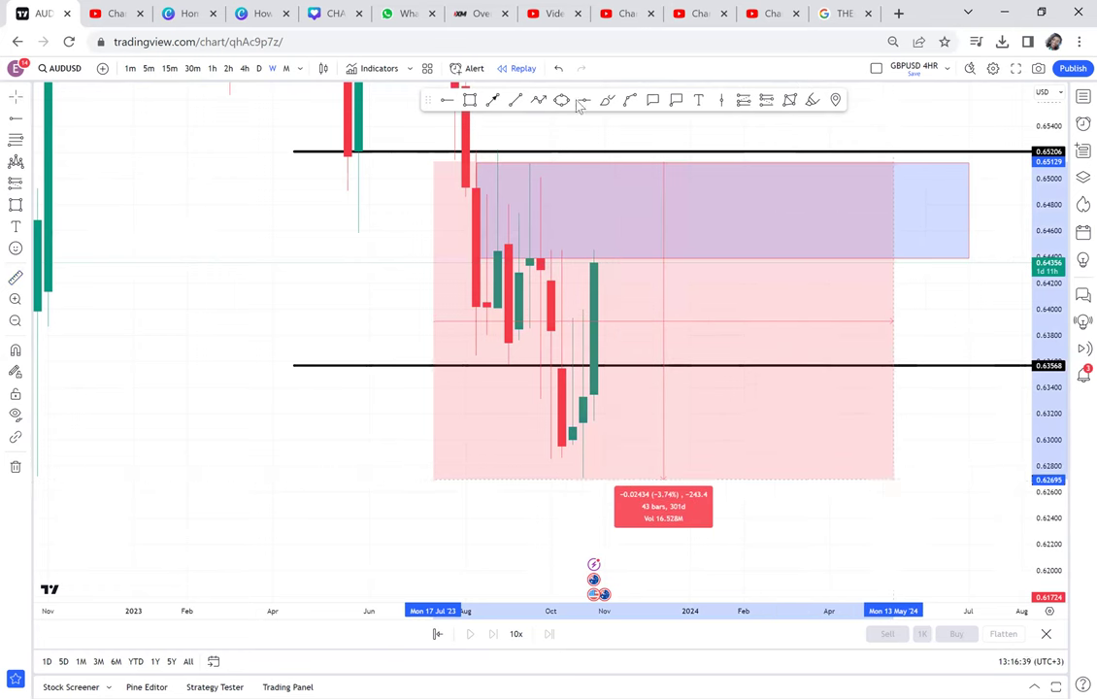
# Place a green horizontal line at the measured range's midpoint, about 0.63891, and move the lower black ray to the October 2023 low, about 0.62708
pyautogui.click(531, 323)
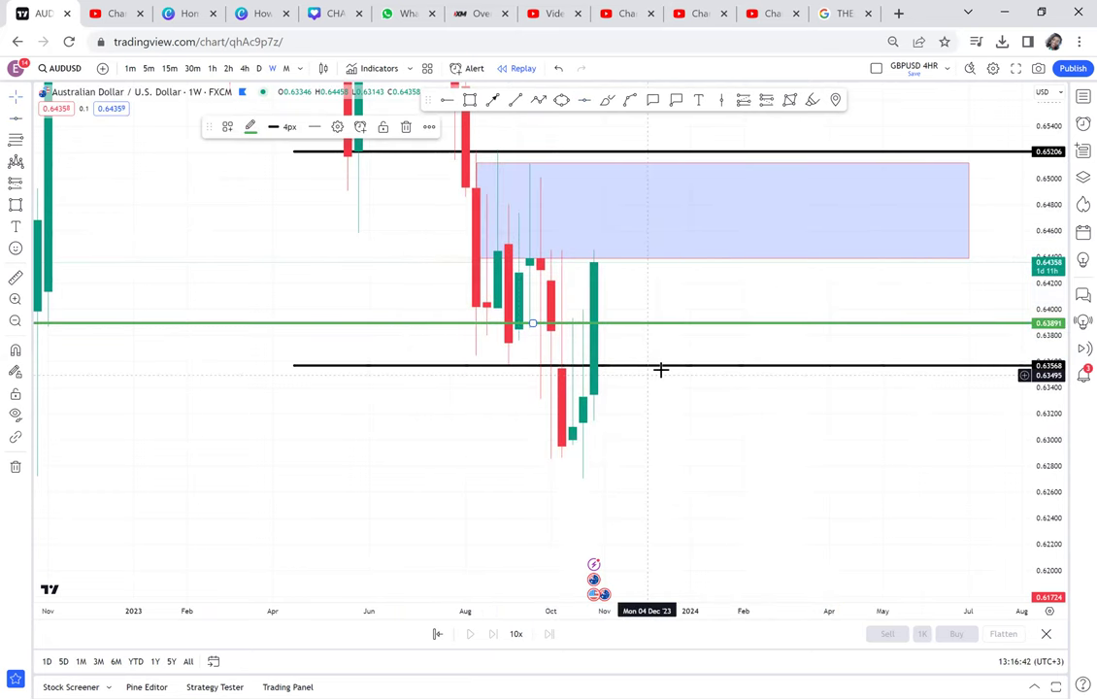
pyautogui.moveTo(664, 372); pyautogui.dragTo(512, 492)
pyautogui.scroll(-1, 644, 380)
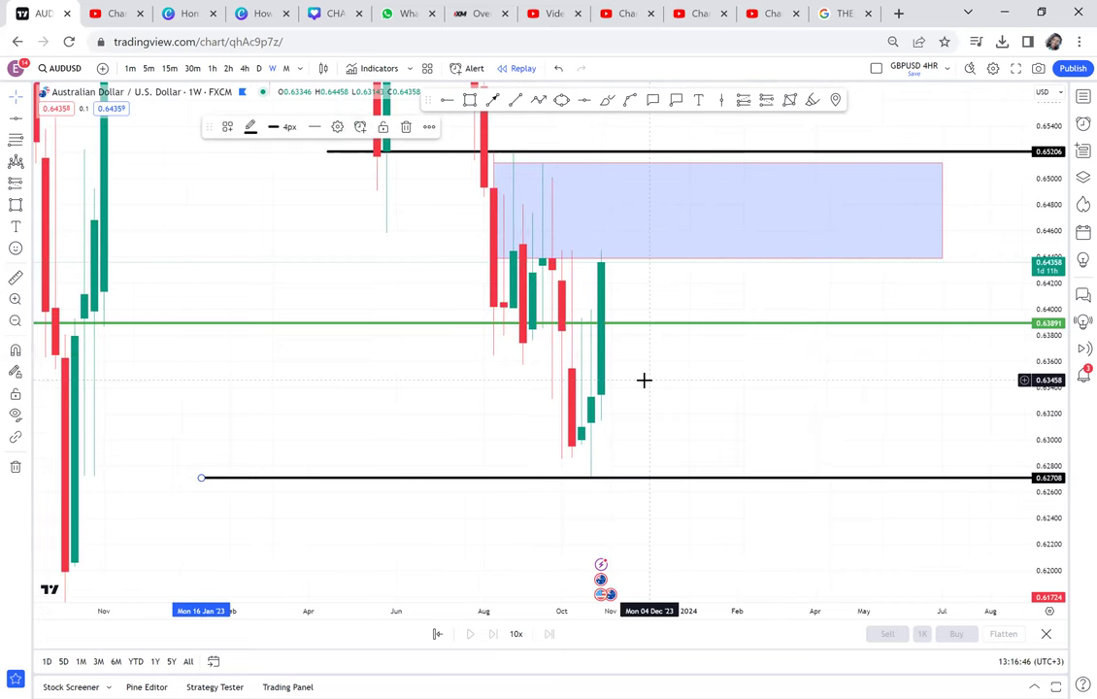
# Switch the AUDUSD chart to the daily timeframe with the marked zone and all the levels in view
pyautogui.scroll(-1, 643, 380)
pyautogui.scroll(-1, 951, 291)
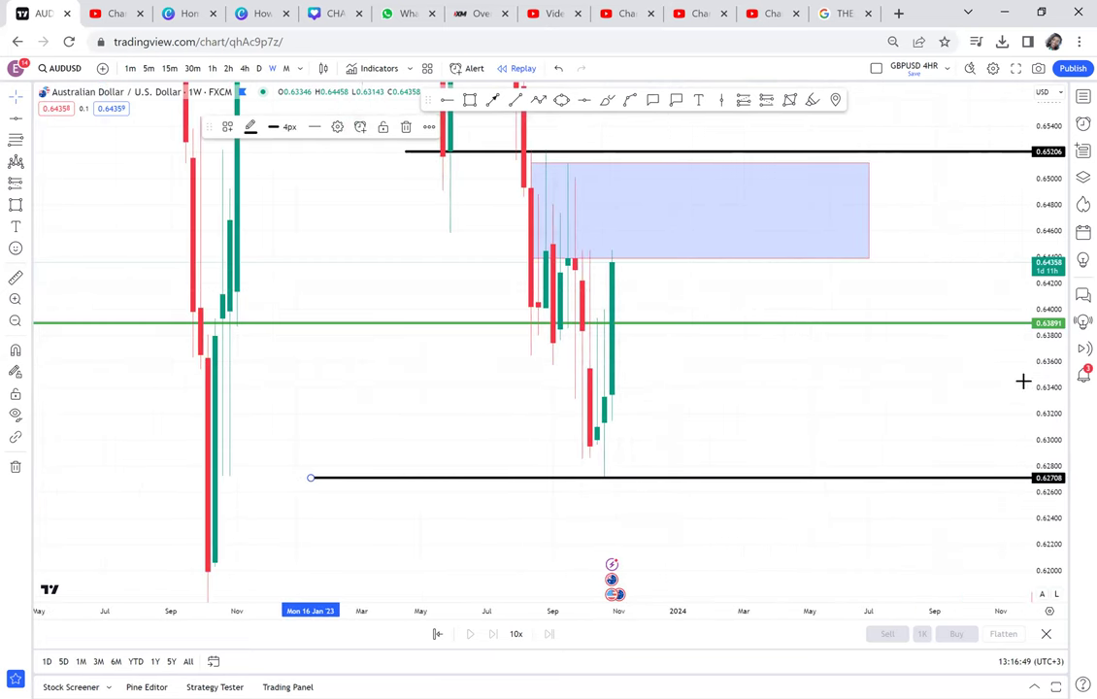
pyautogui.moveTo(1046, 252); pyautogui.dragTo(1042, 388)
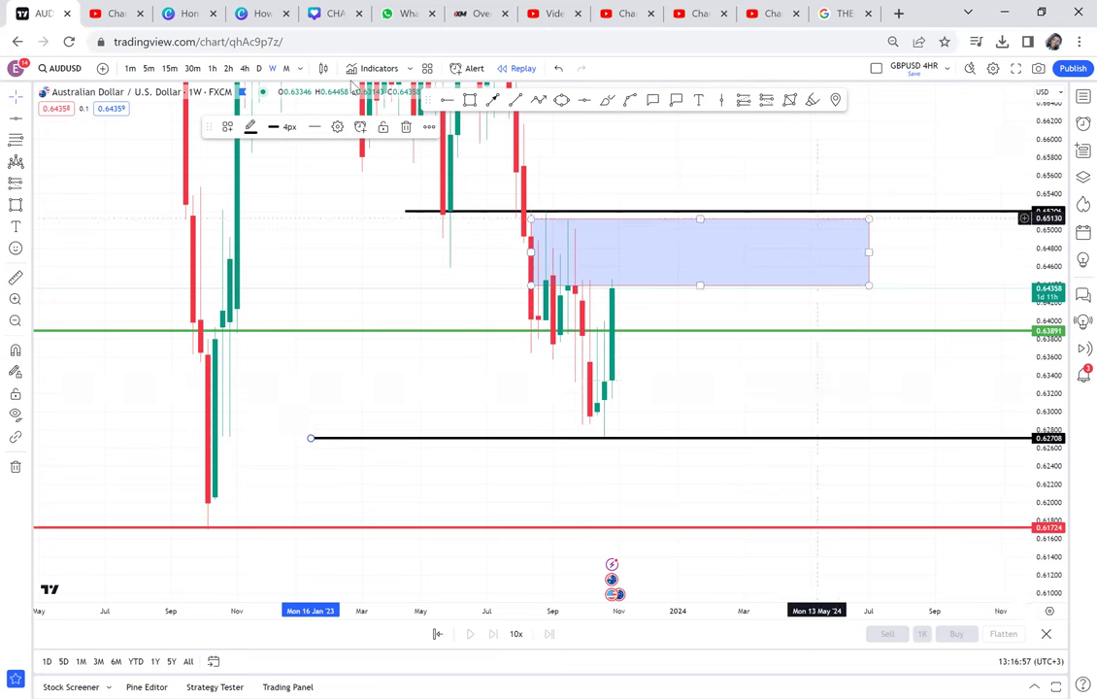
pyautogui.click(260, 69)
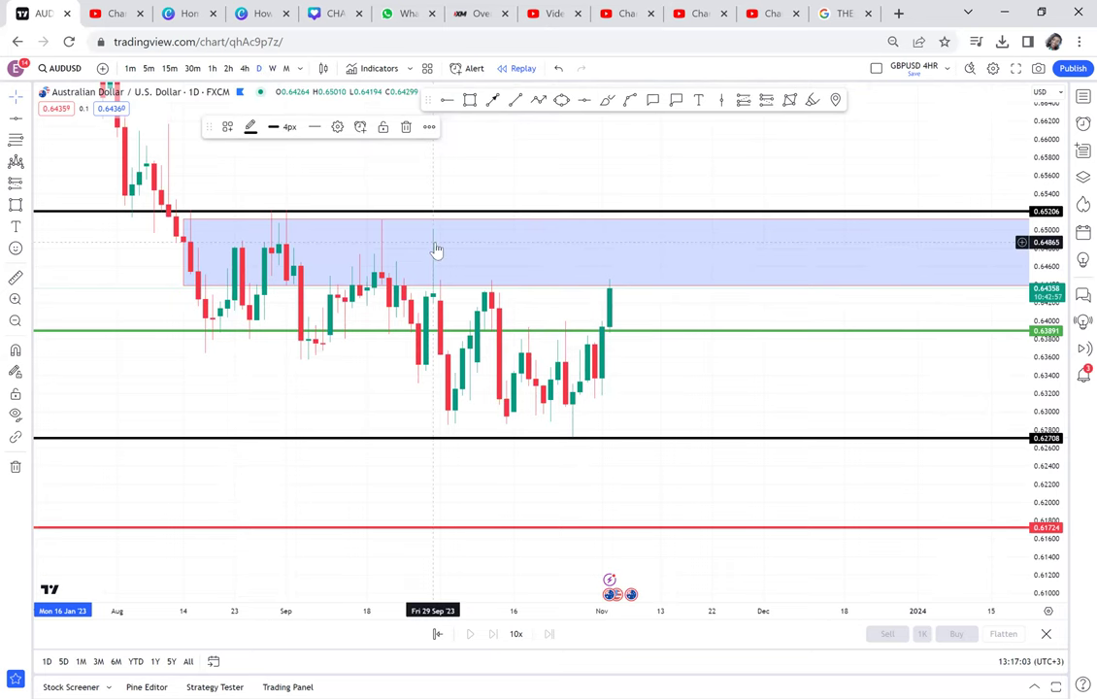
# Examine the daily AUDUSD candles around the blue zone and the marked levels back to March 2023
pyautogui.scroll(-5, 437, 250)
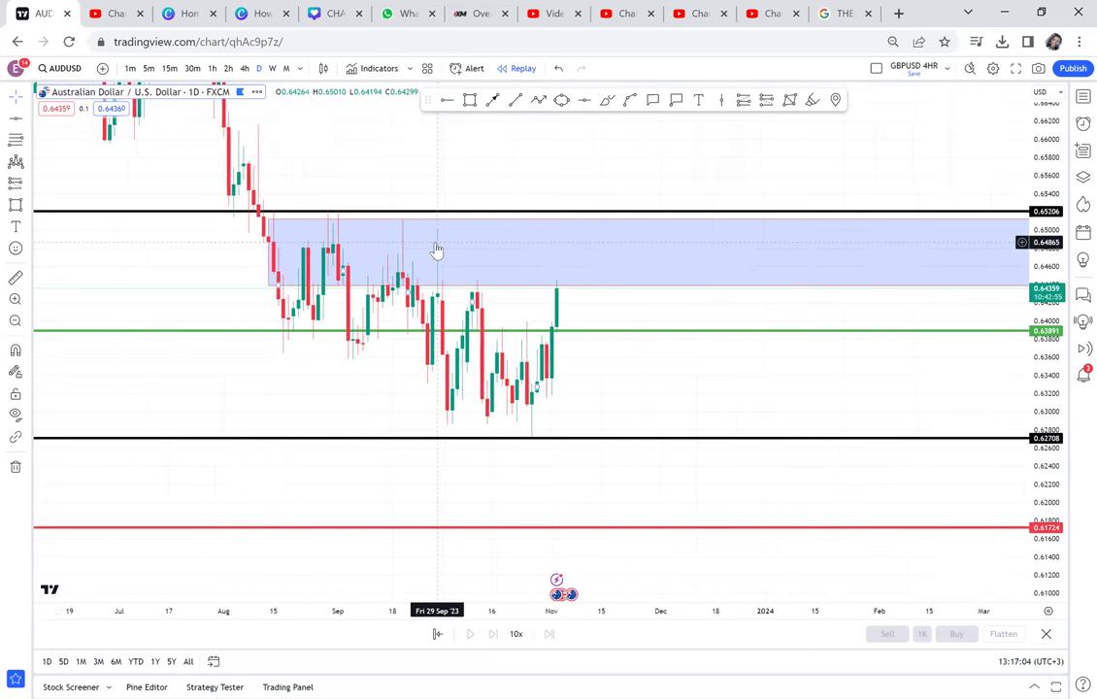
pyautogui.scroll(-2, 437, 251)
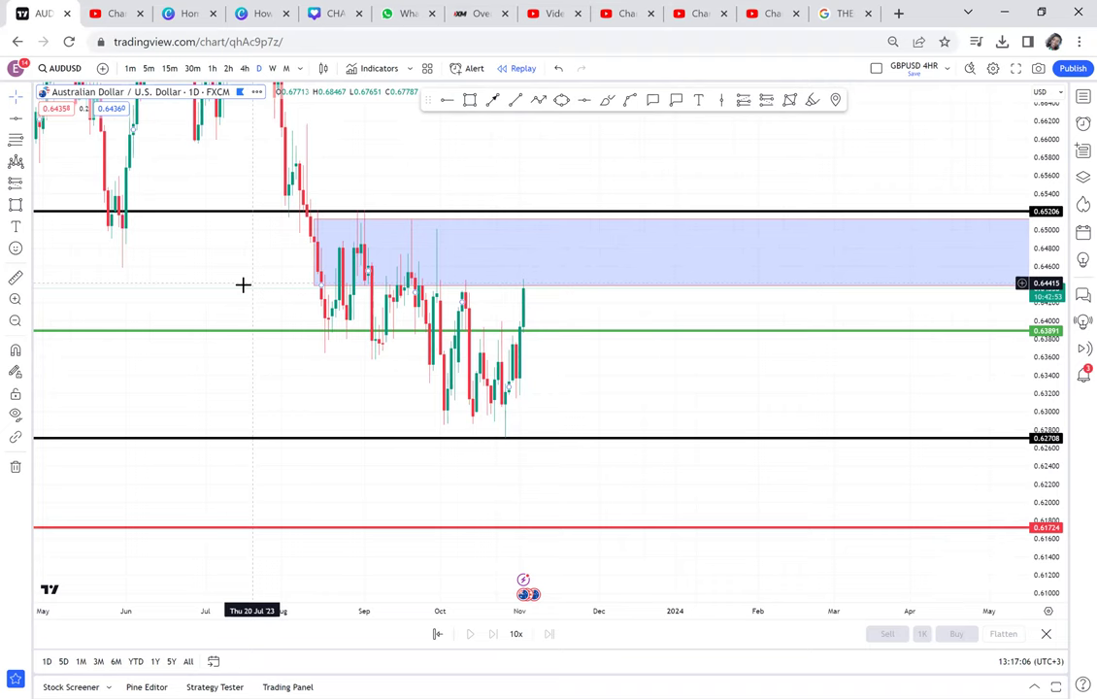
pyautogui.moveTo(622, 283); pyautogui.dragTo(411, 295)
pyautogui.scroll(-1, 410, 295)
pyautogui.scroll(-3, 411, 294)
pyautogui.scroll(4, 410, 294)
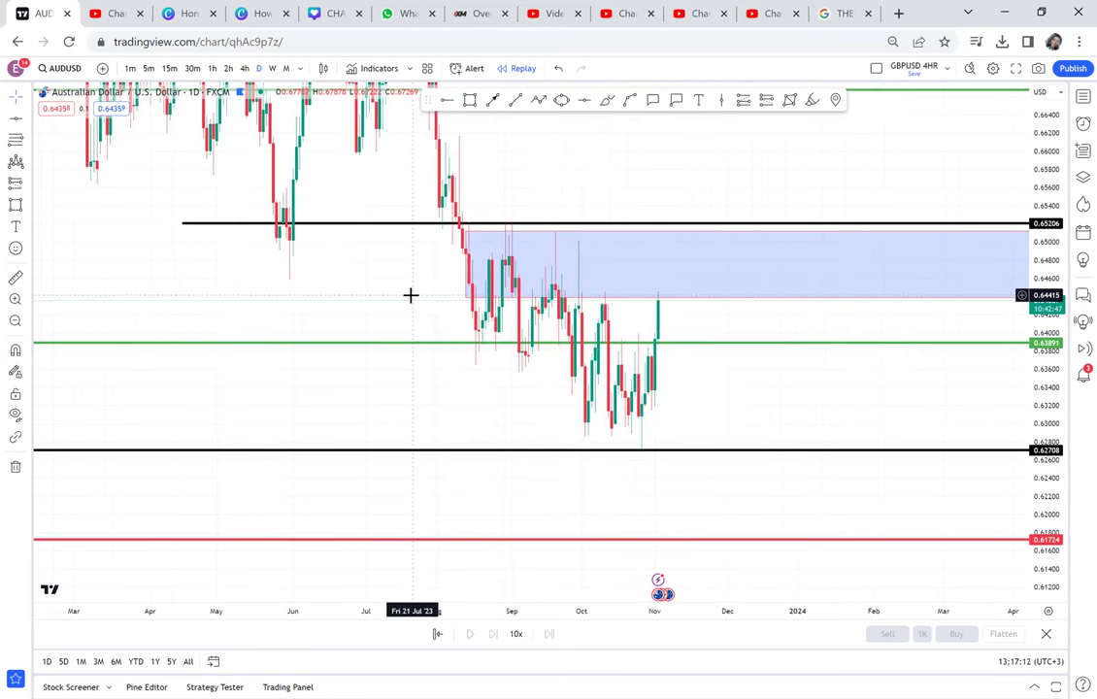
pyautogui.scroll(1, 410, 294)
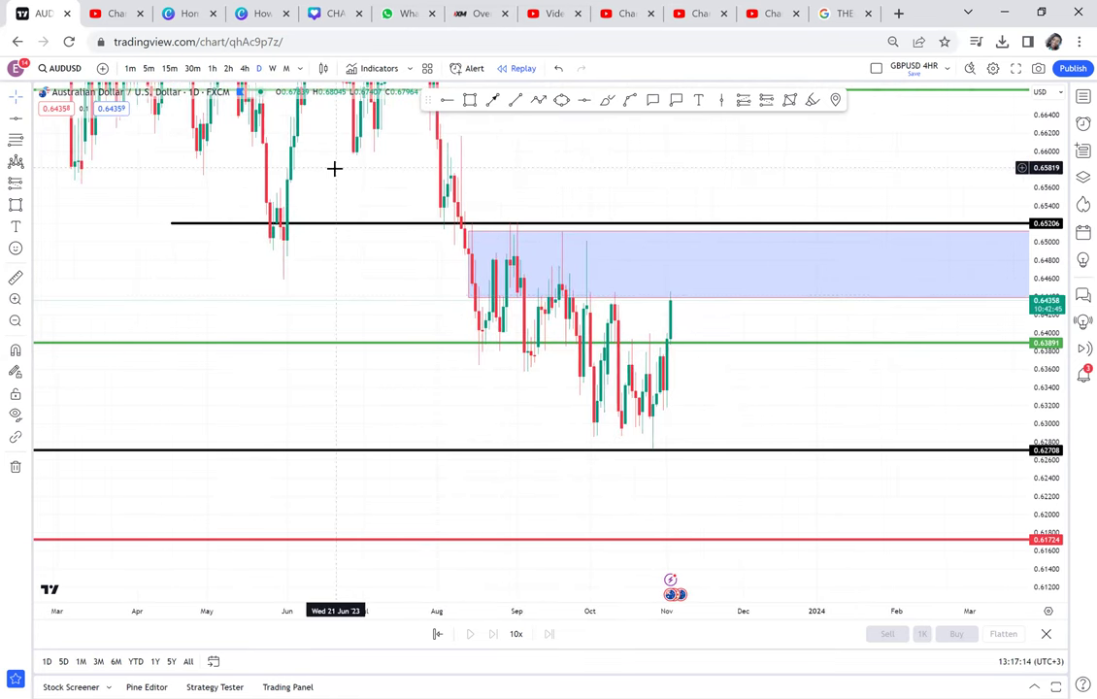
# Switch the AUDUSD chart to the 4-hour timeframe and enlarge the price range between the green line and the October 2023 lows
pyautogui.click(248, 75)
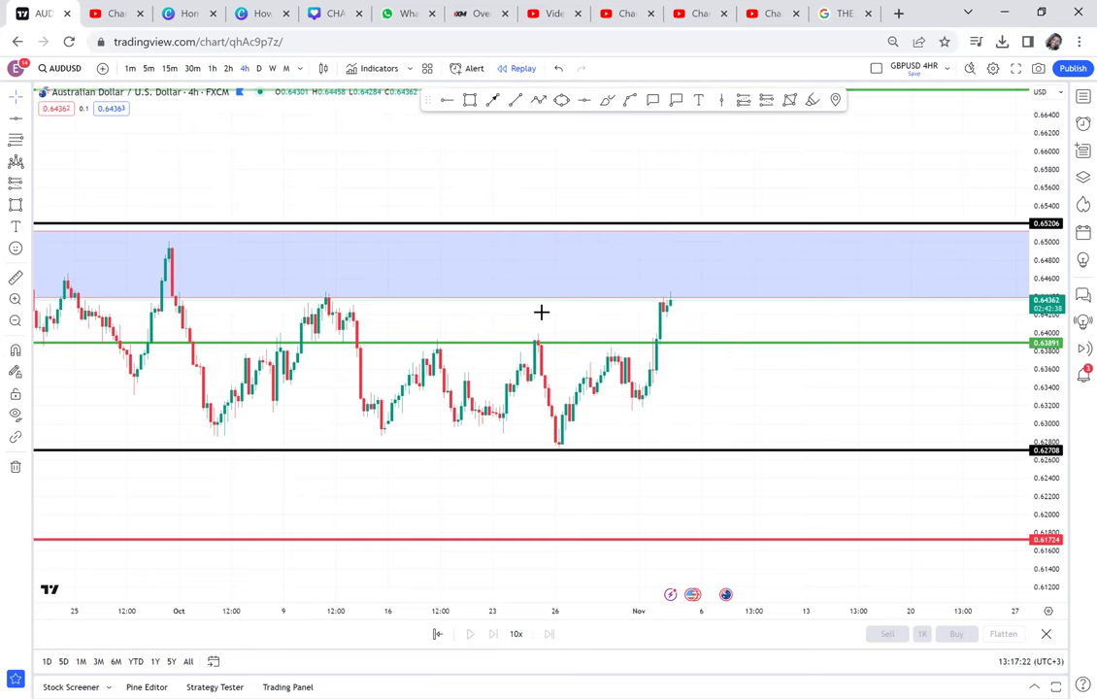
pyautogui.scroll(-2, 541, 312)
pyautogui.scroll(-2, 542, 312)
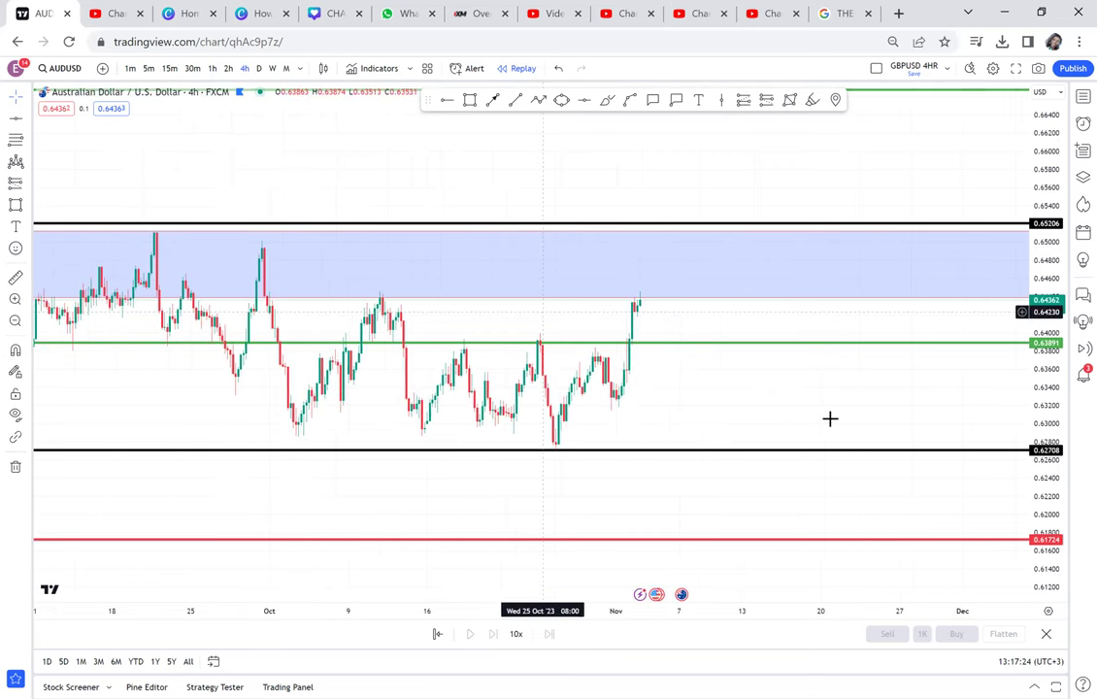
pyautogui.moveTo(831, 418); pyautogui.dragTo(929, 347)
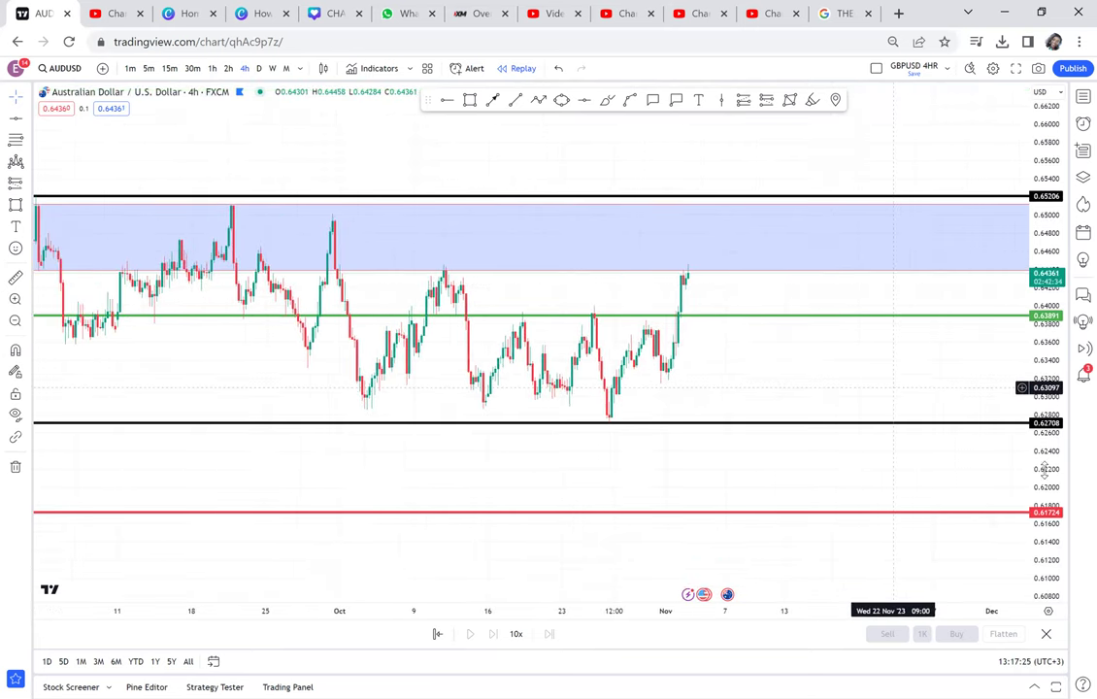
pyautogui.moveTo(1030, 264); pyautogui.dragTo(1031, 175)
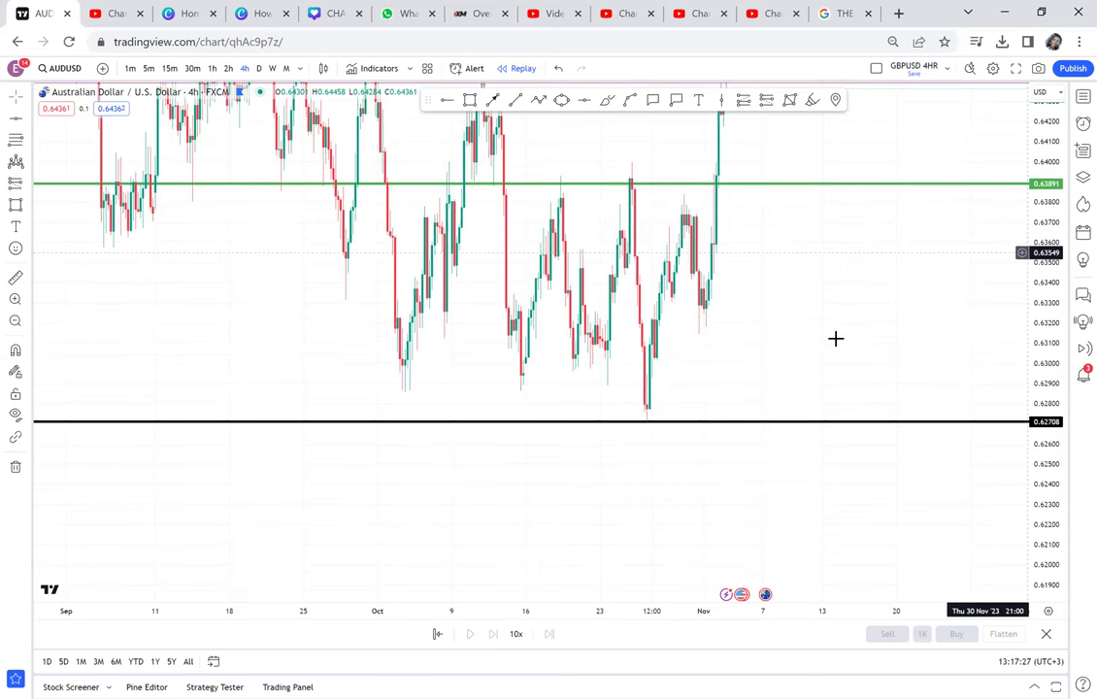
pyautogui.scroll(-1, 835, 339)
pyautogui.scroll(-1, 835, 338)
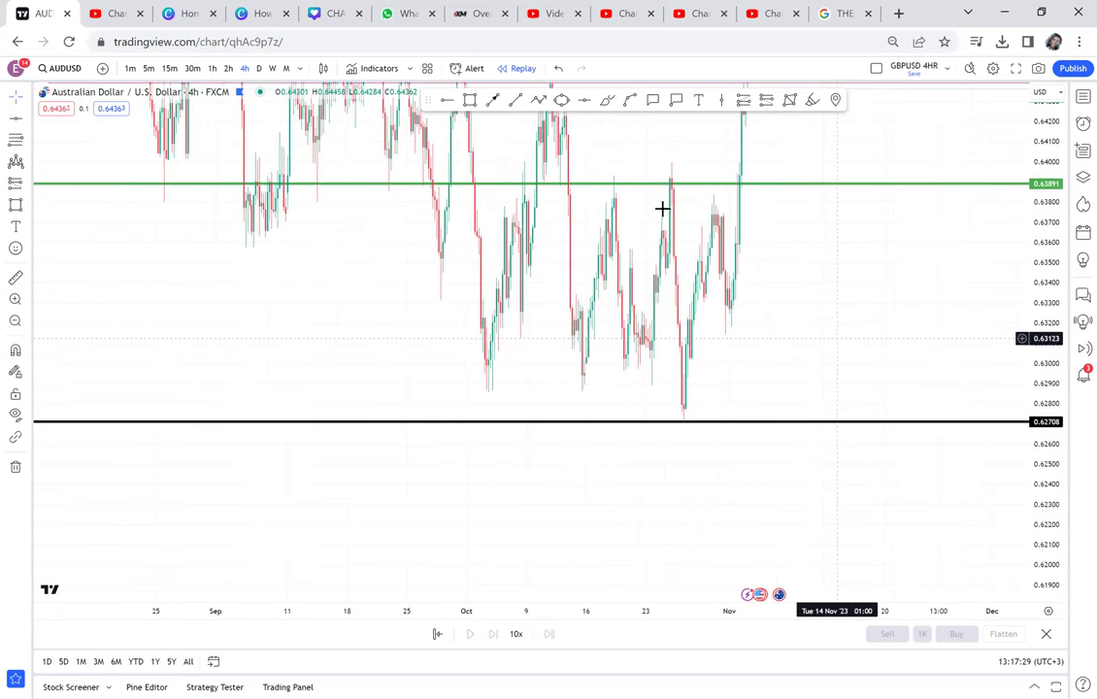
pyautogui.scroll(-1, 760, 319)
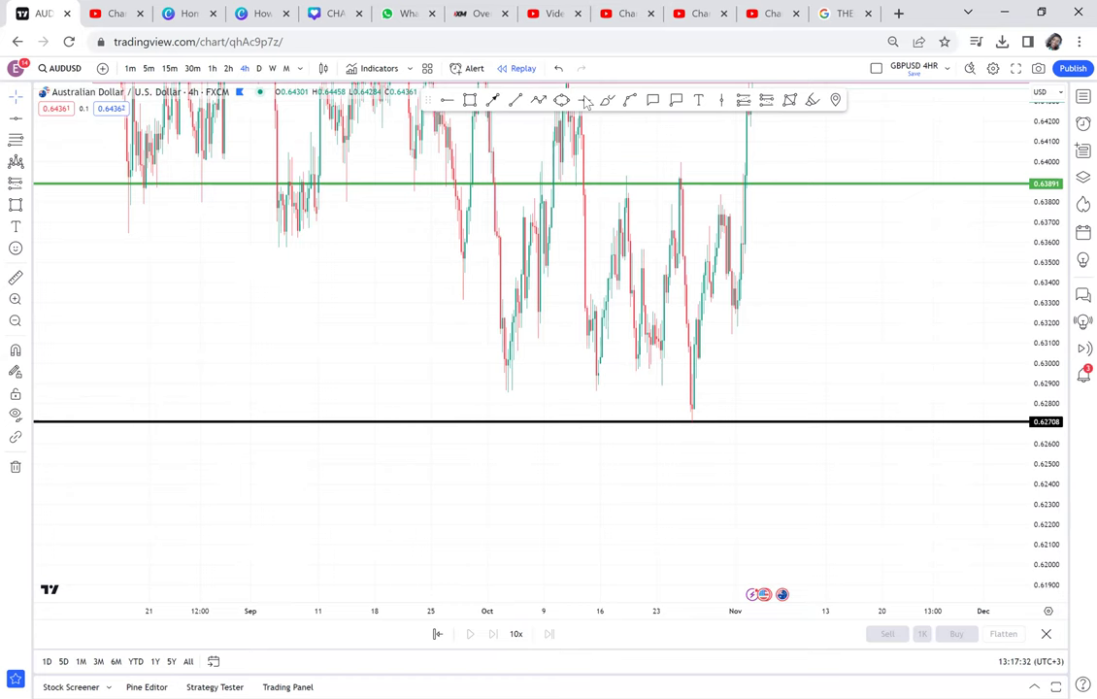
# Place a horizontal line along the early and mid-October 2023 lows at about 0.62860 and color it red
pyautogui.click(585, 101)
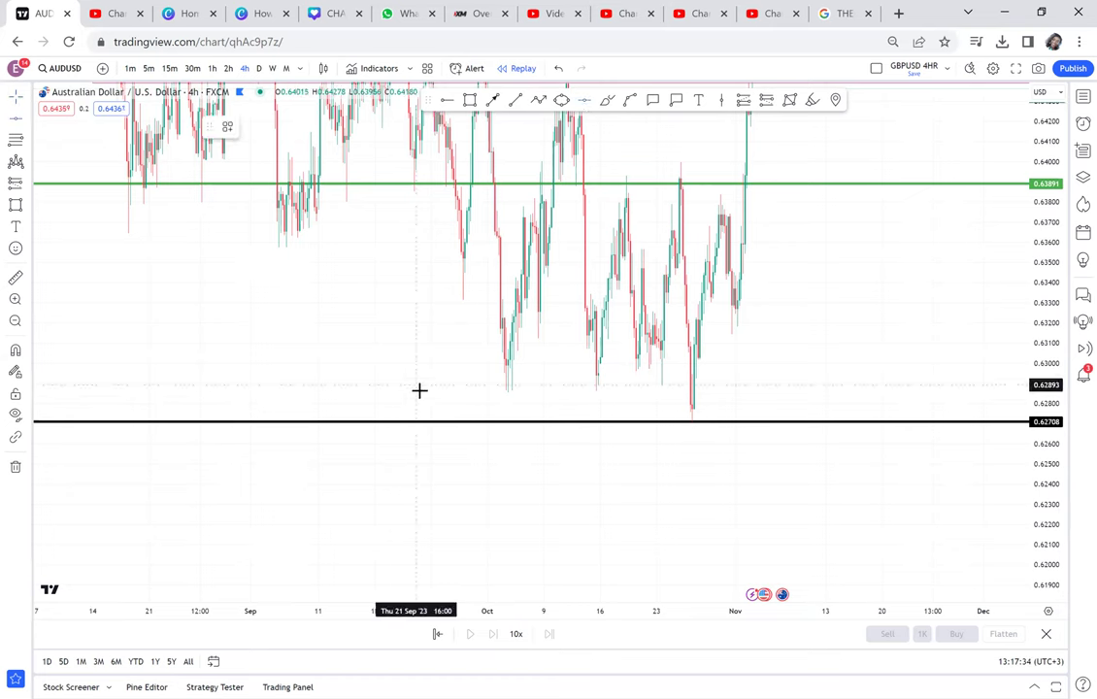
pyautogui.click(421, 392)
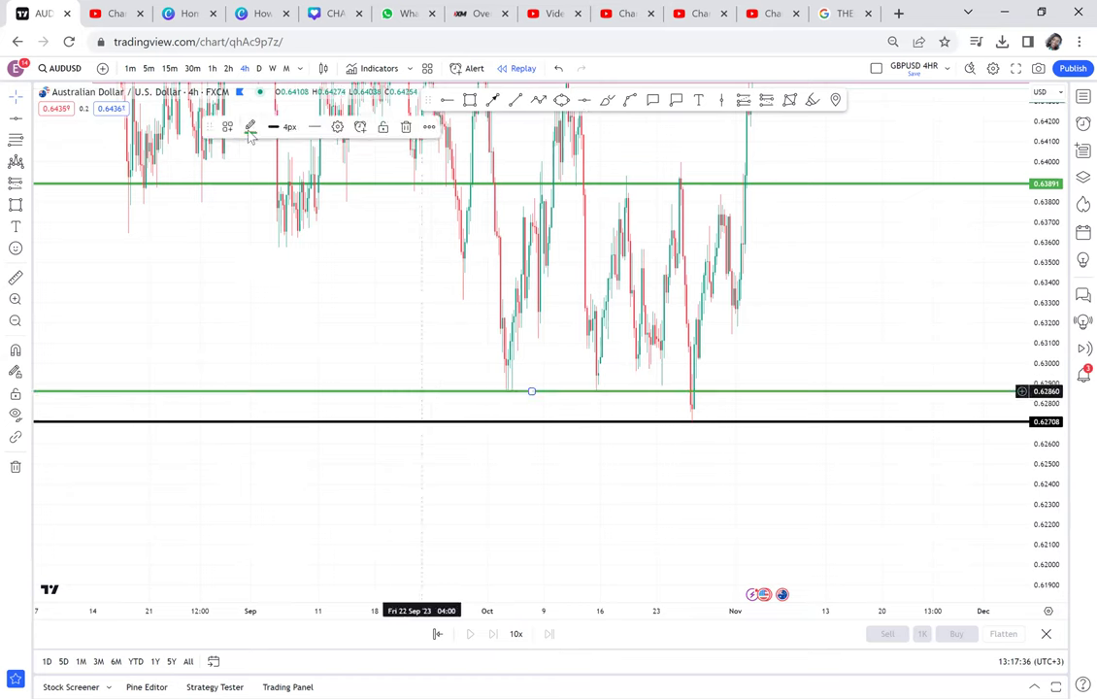
pyautogui.click(250, 128)
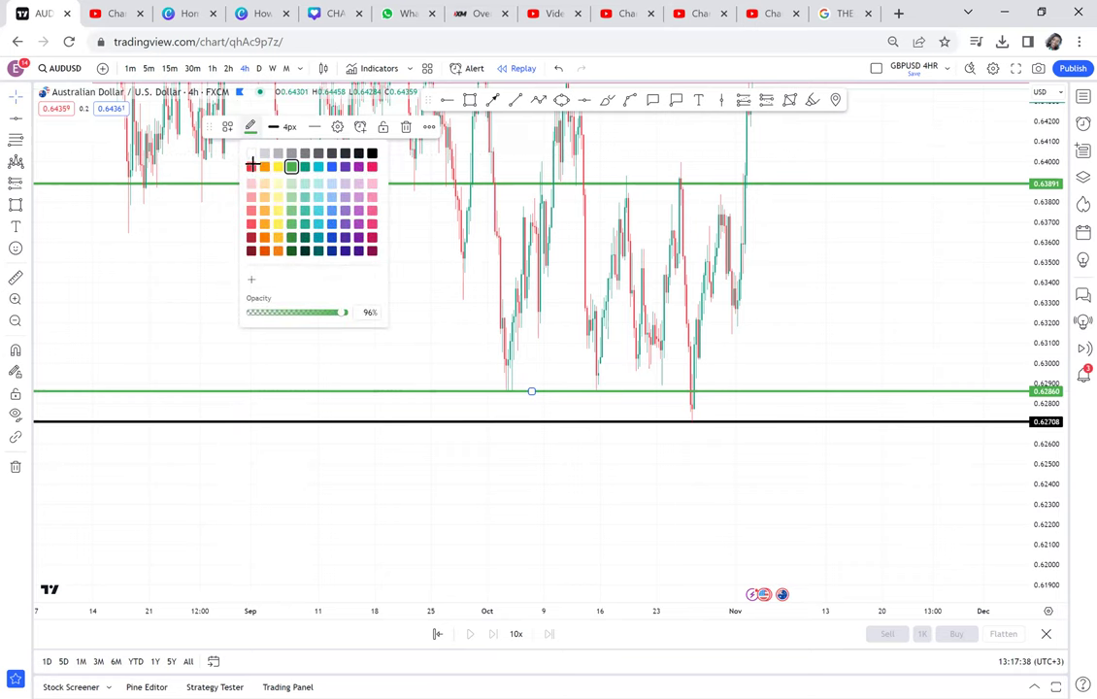
pyautogui.click(222, 146)
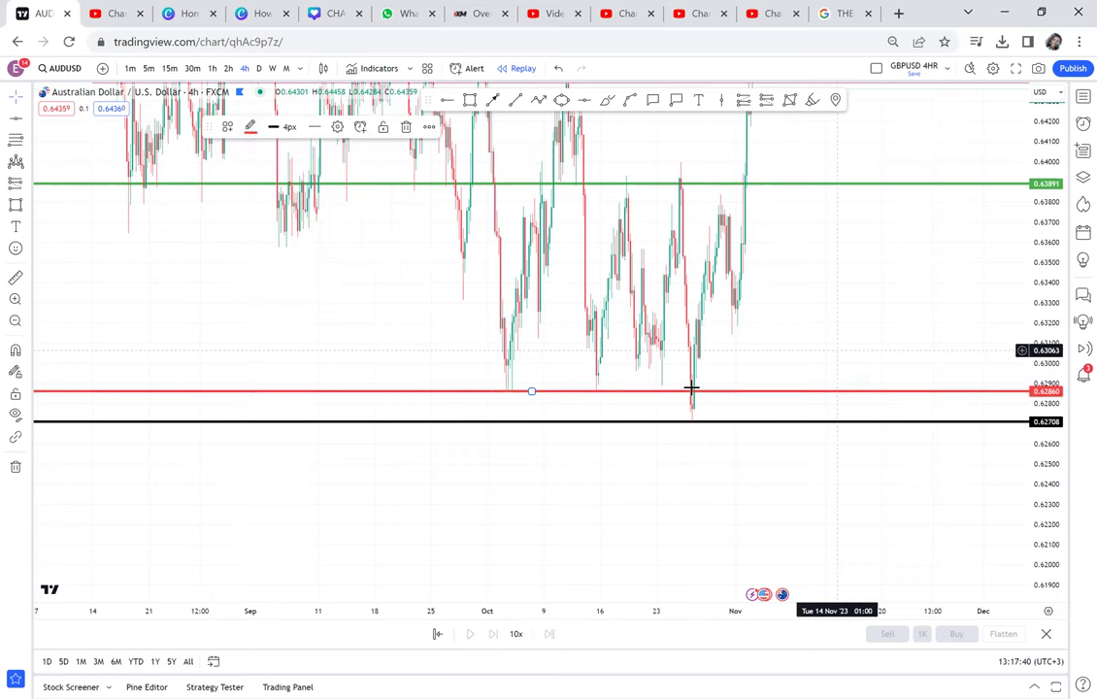
# Draw an arrow from the current price at about 0.64346 down to the new red line at about 0.62846, and delete it
pyautogui.moveTo(788, 353); pyautogui.dragTo(691, 388)
pyautogui.scroll(1, 691, 387)
pyautogui.scroll(1, 691, 387)
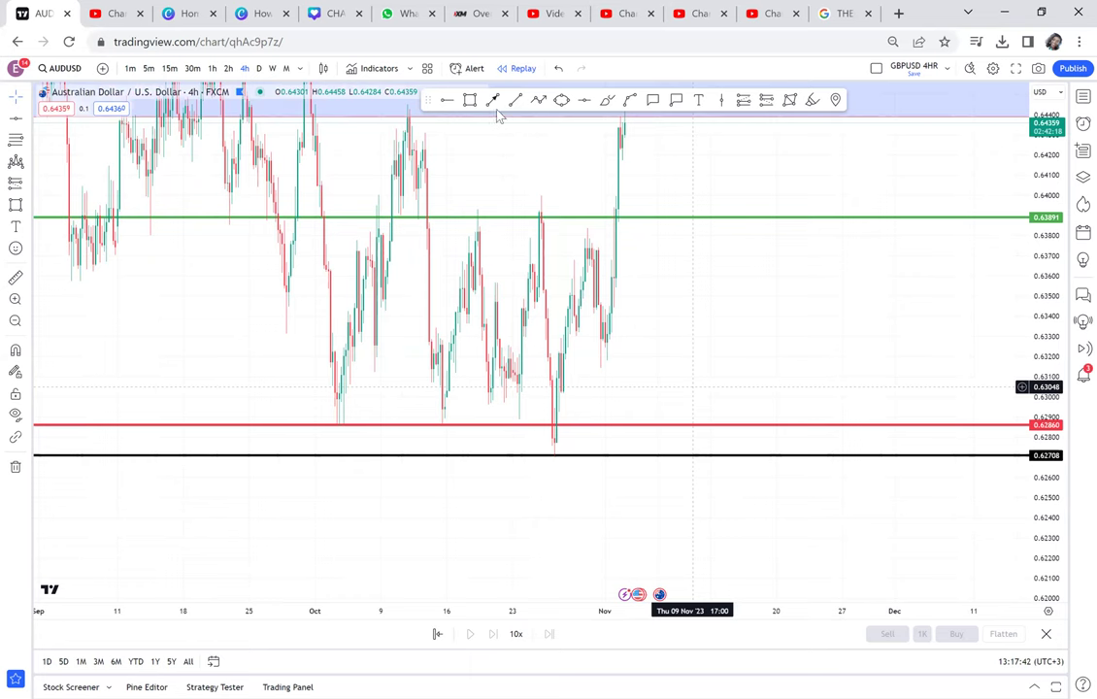
pyautogui.click(630, 100)
pyautogui.click(635, 126)
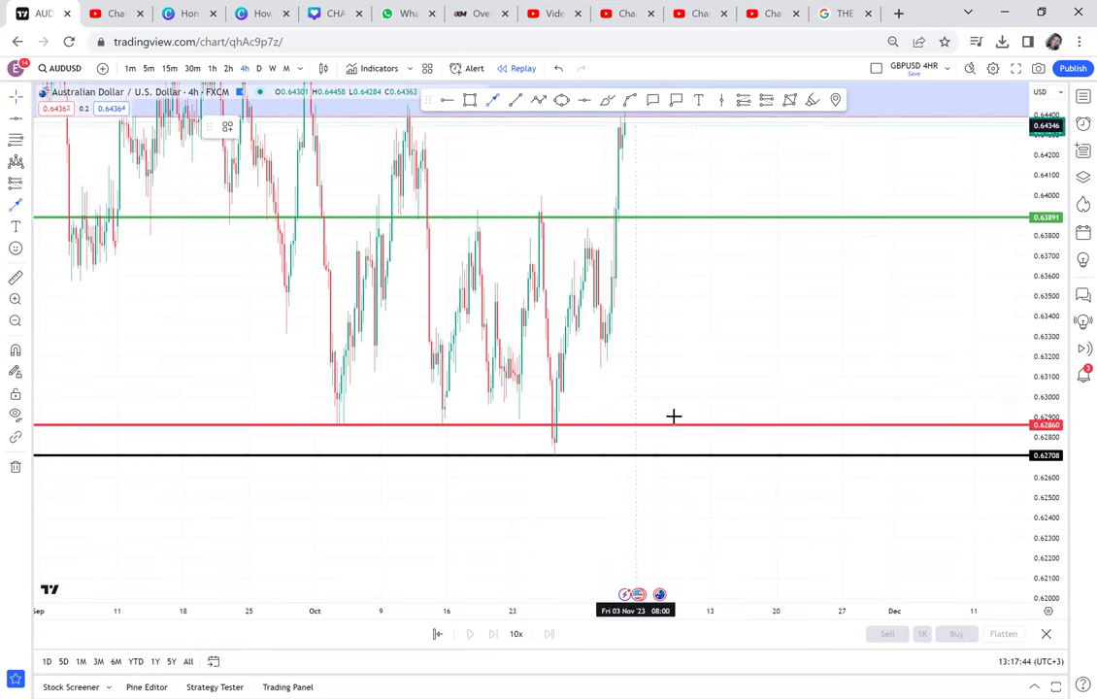
pyautogui.click(672, 408)
pyautogui.click(682, 428)
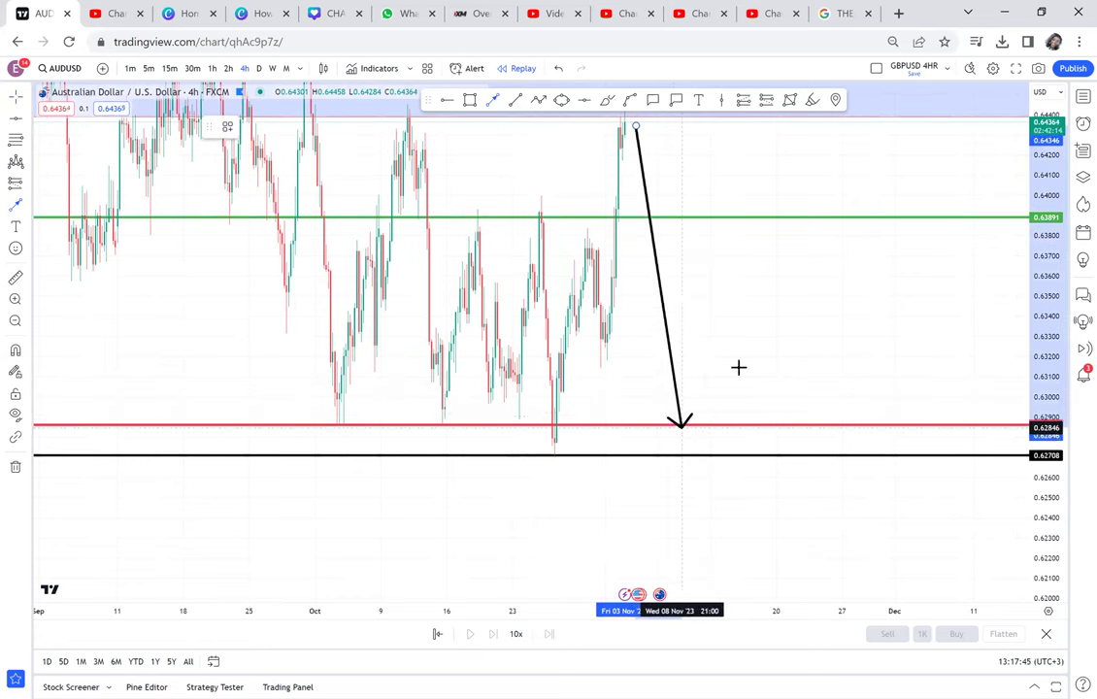
pyautogui.click(739, 367)
pyautogui.moveTo(749, 417); pyautogui.dragTo(762, 437)
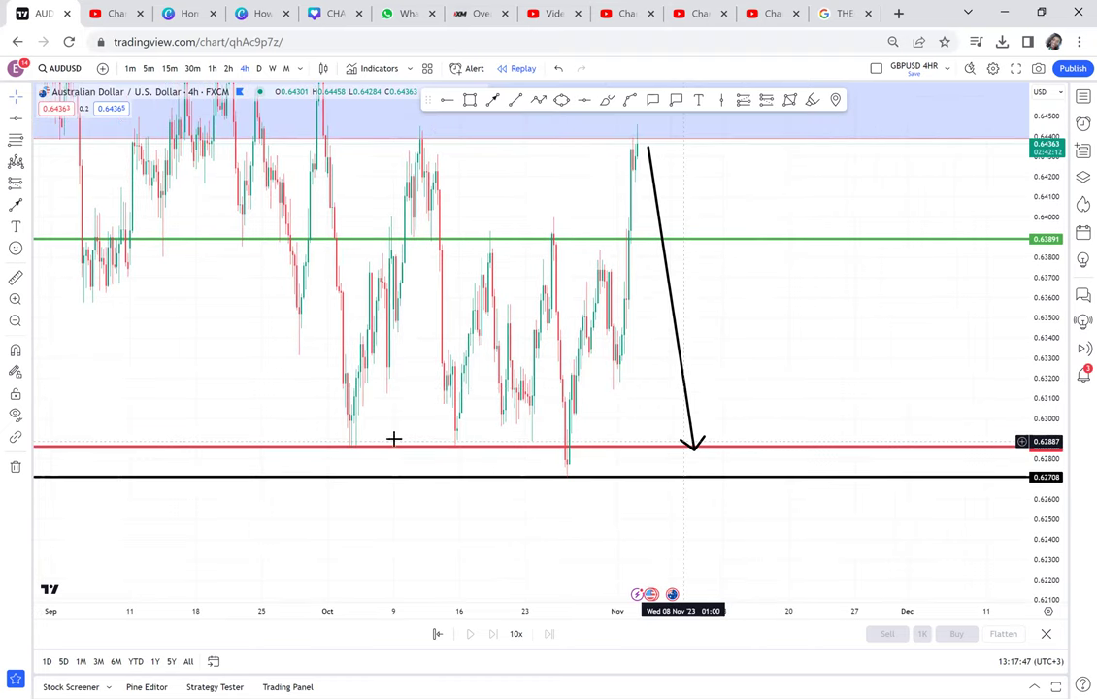
pyautogui.click(689, 423)
pyautogui.press('Delete')
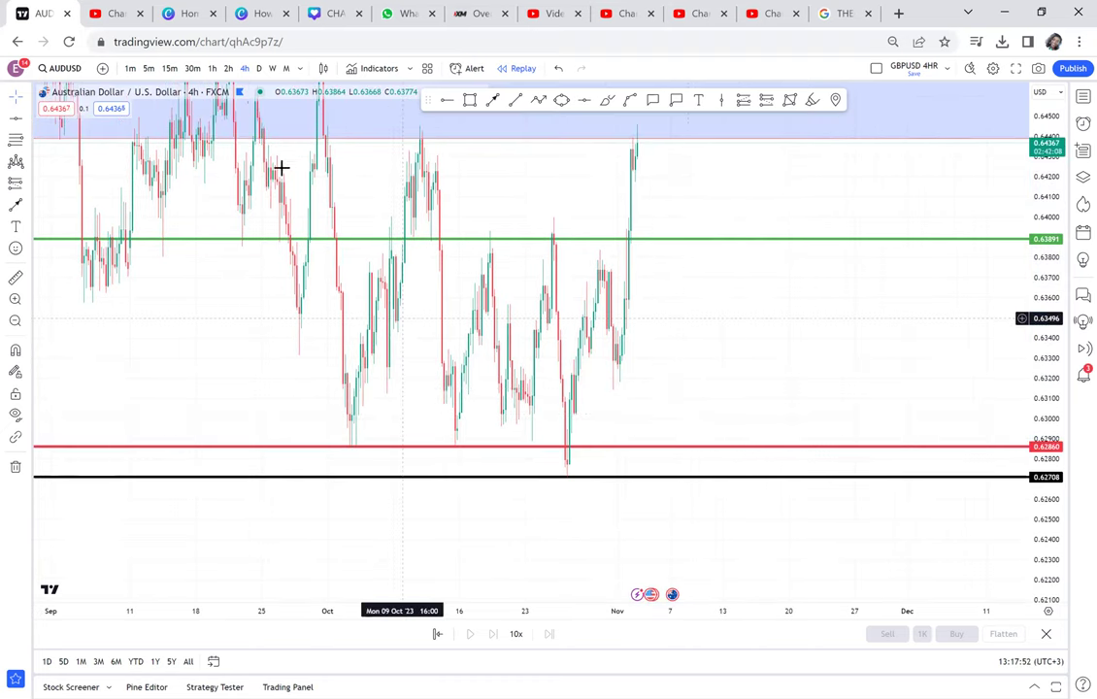
# Switch to the daily timeframe and examine the October 2023 lows against the 0.62860 red line
pyautogui.click(259, 68)
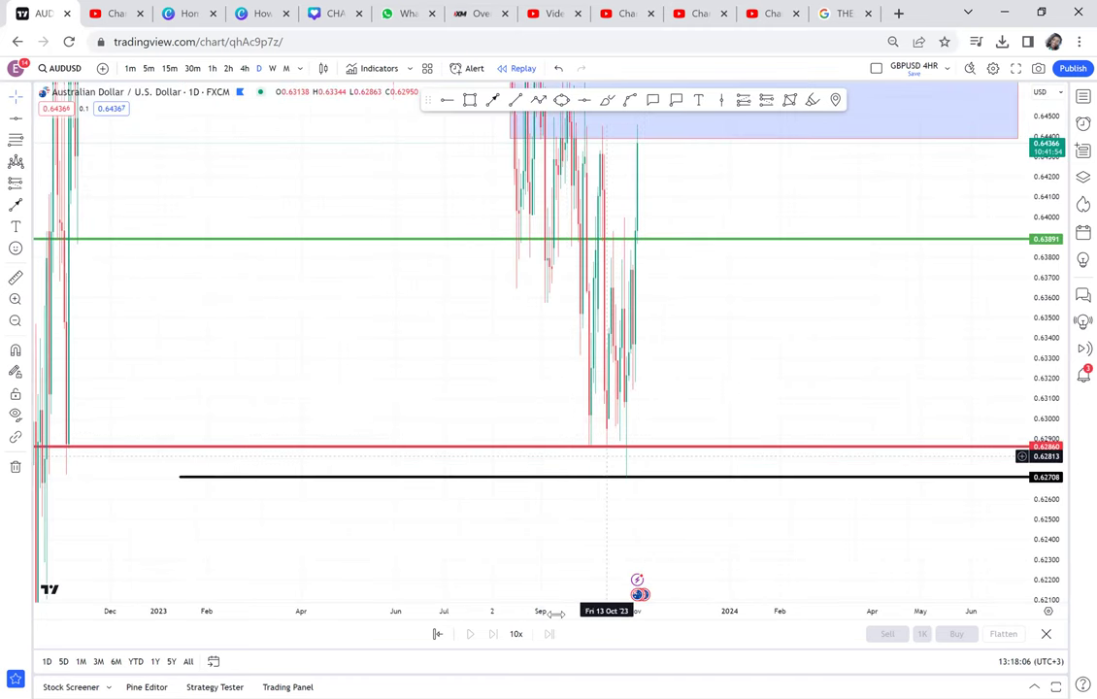
pyautogui.moveTo(155, 612); pyautogui.dragTo(562, 611)
pyautogui.moveTo(346, 407); pyautogui.dragTo(557, 417)
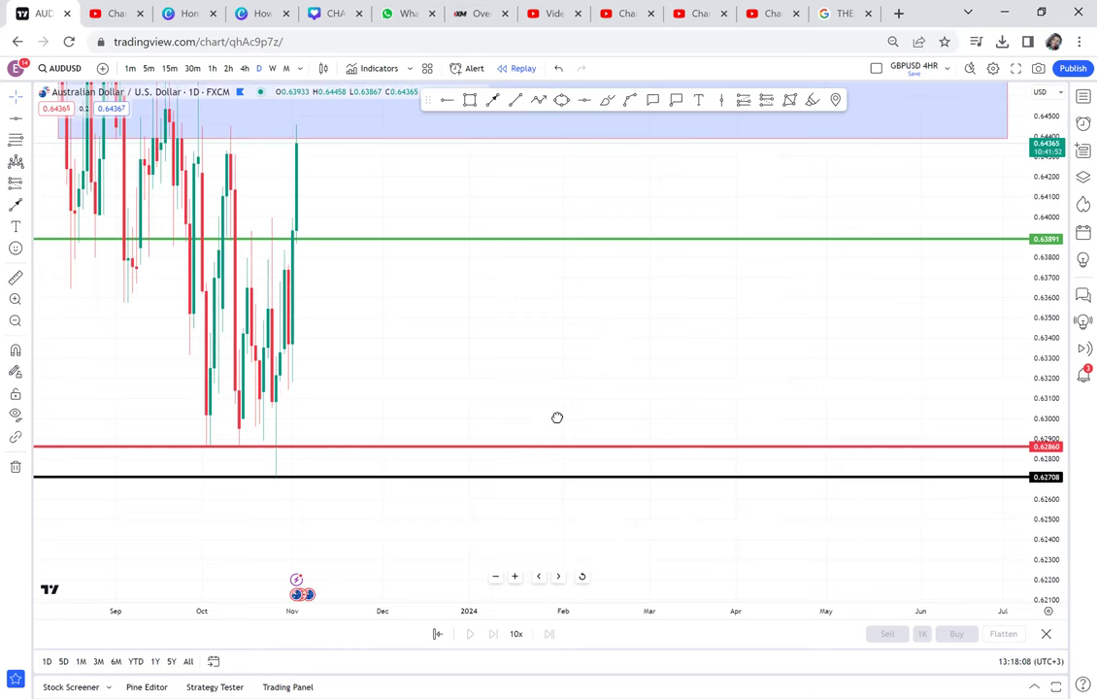
pyautogui.hscroll(-3, 475, 458)
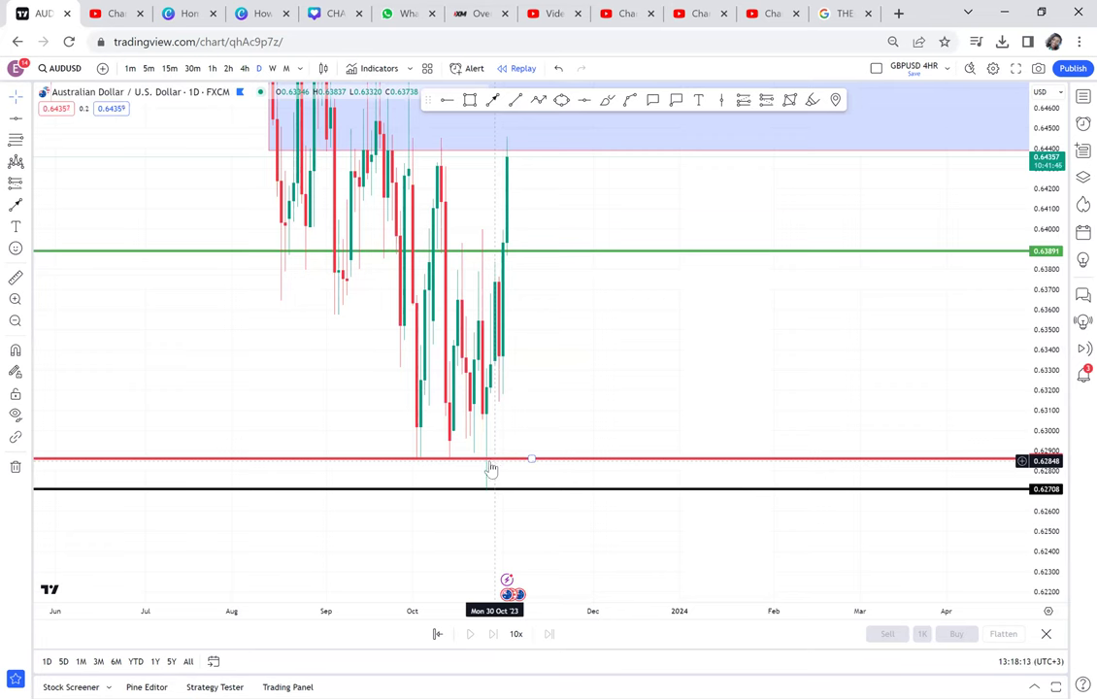
# Return to the 4-hour timeframe and delete the large blue zone rectangle above the current price
pyautogui.click(245, 69)
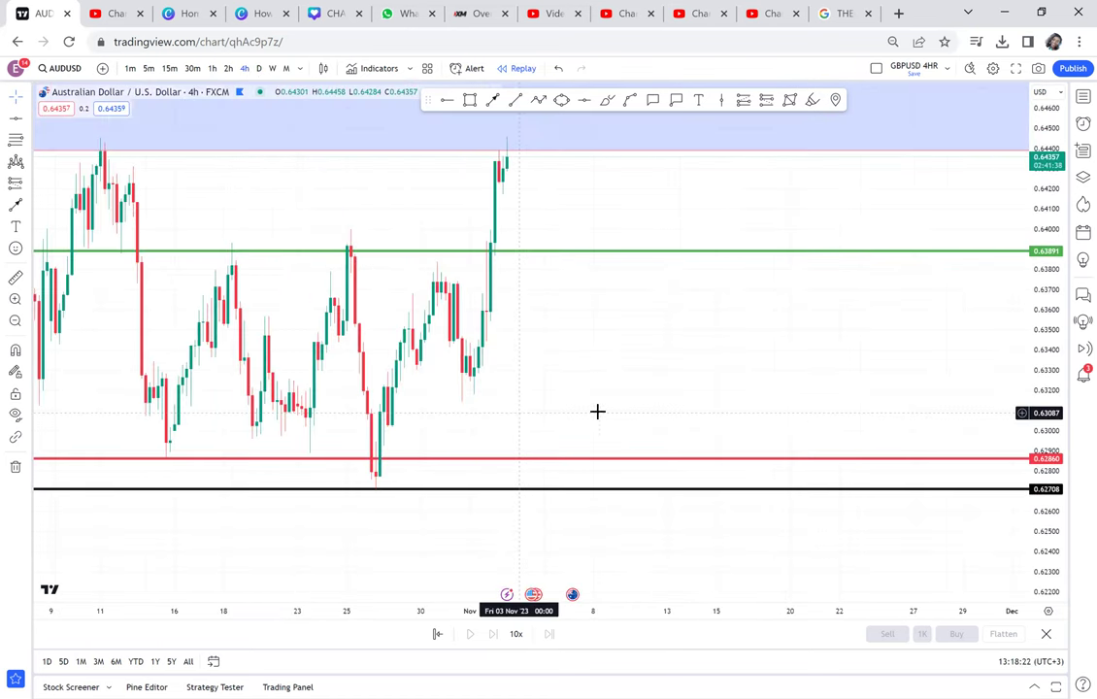
pyautogui.moveTo(1044, 425); pyautogui.dragTo(1027, 506)
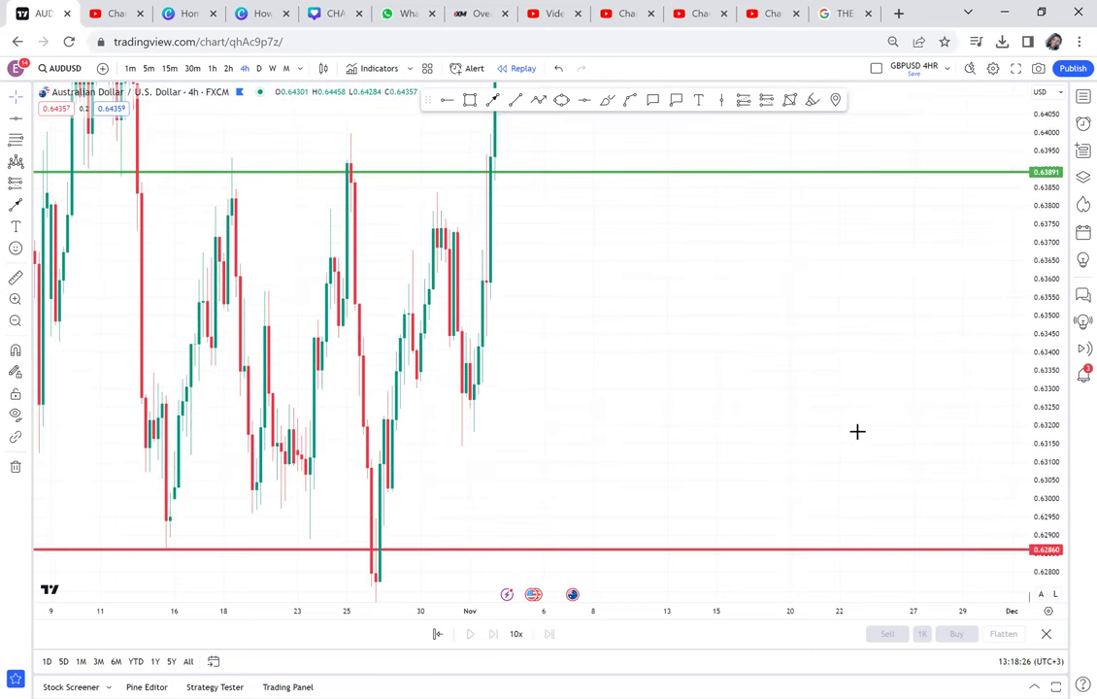
pyautogui.scroll(-1, 856, 431)
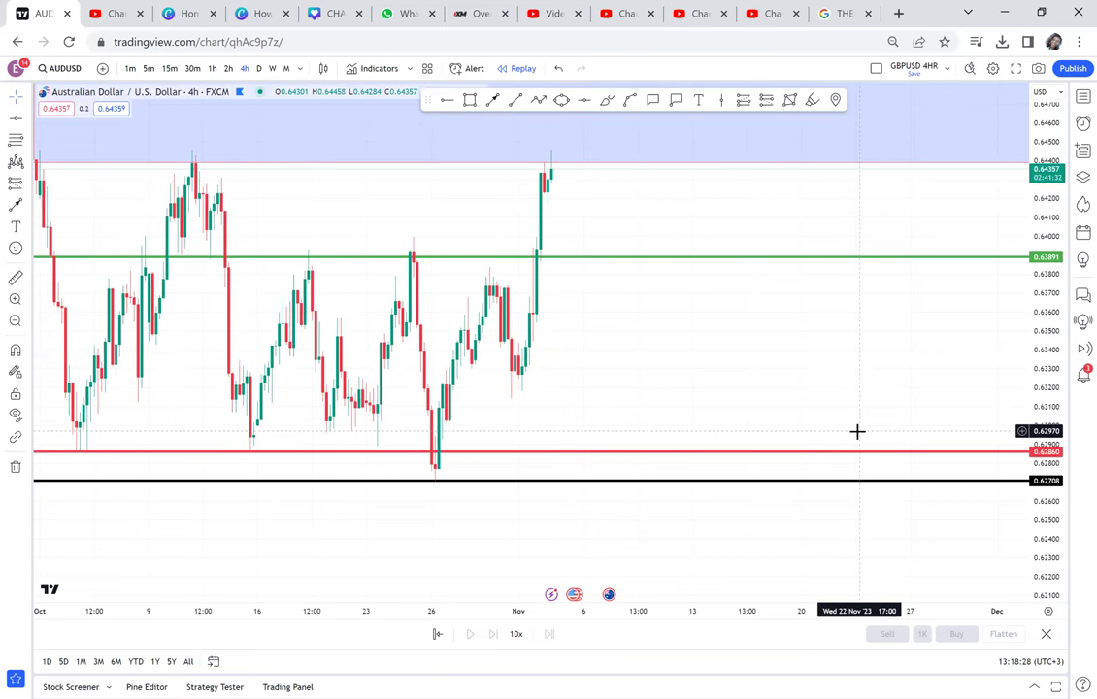
pyautogui.scroll(-1, 856, 431)
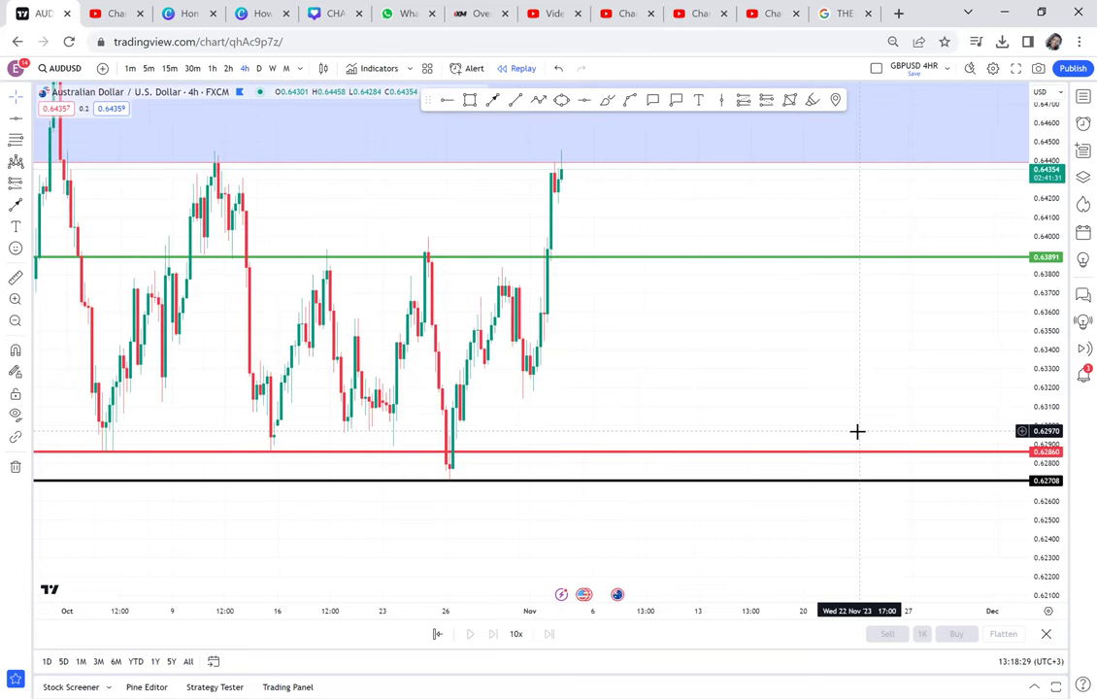
pyautogui.click(446, 171)
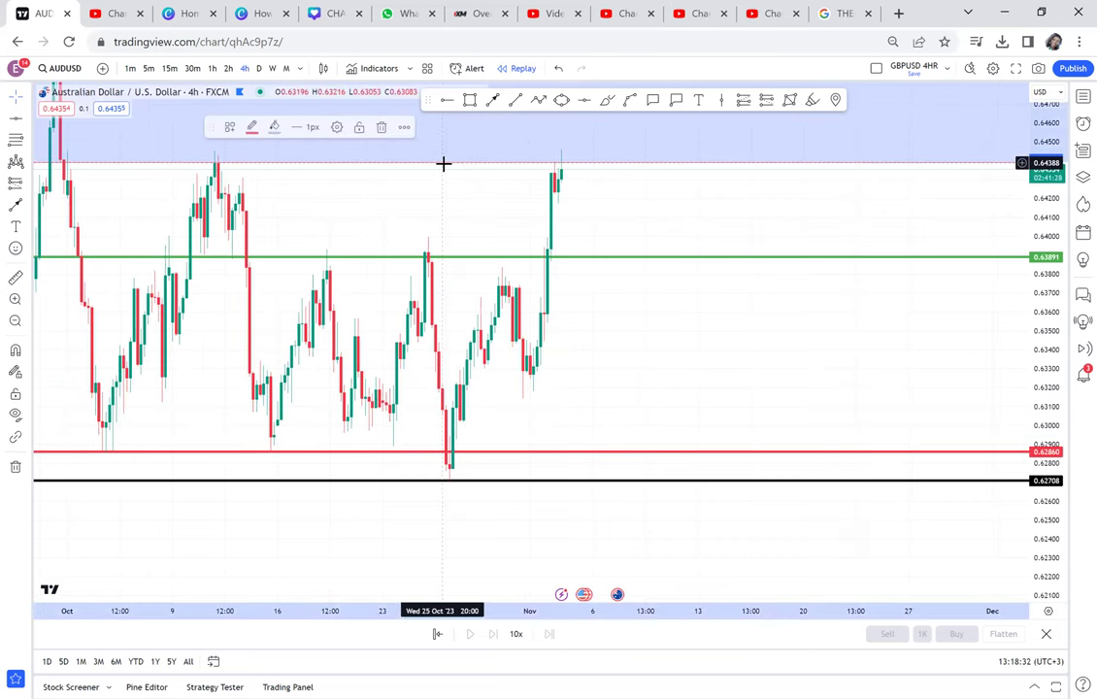
pyautogui.press('Delete')
# Draw a narrow rectangle from 29 September to 7 November 2023 between about 0.64445 and 0.64394, and switch to the daily timeframe
pyautogui.click(470, 100)
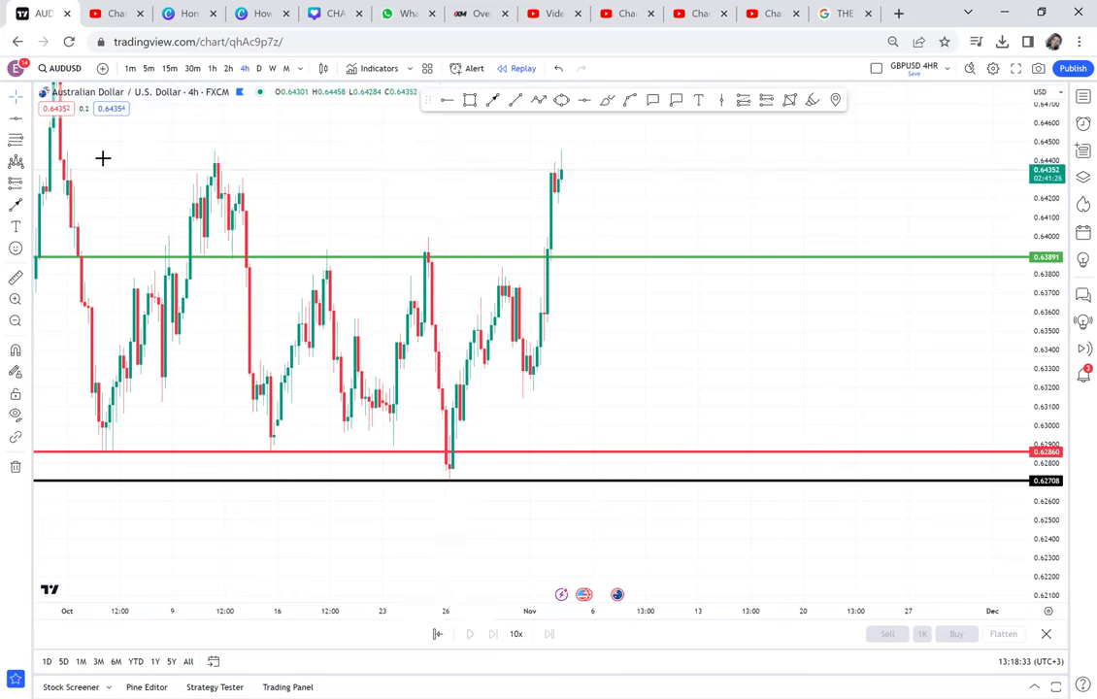
pyautogui.click(49, 151)
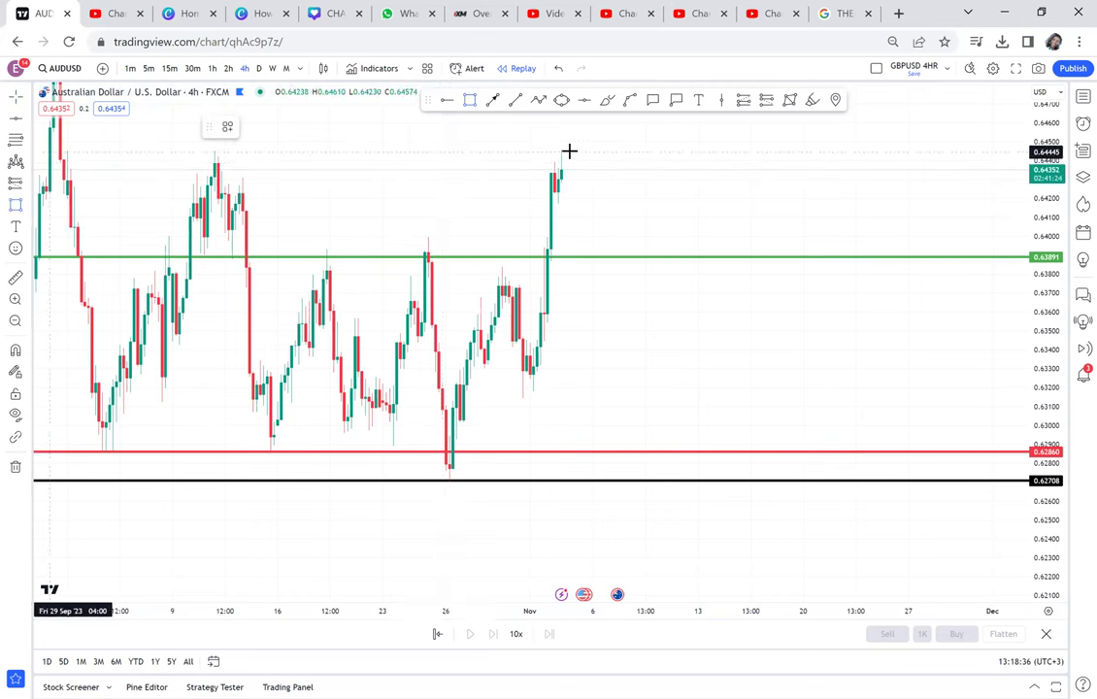
pyautogui.click(449, 151)
pyautogui.click(626, 161)
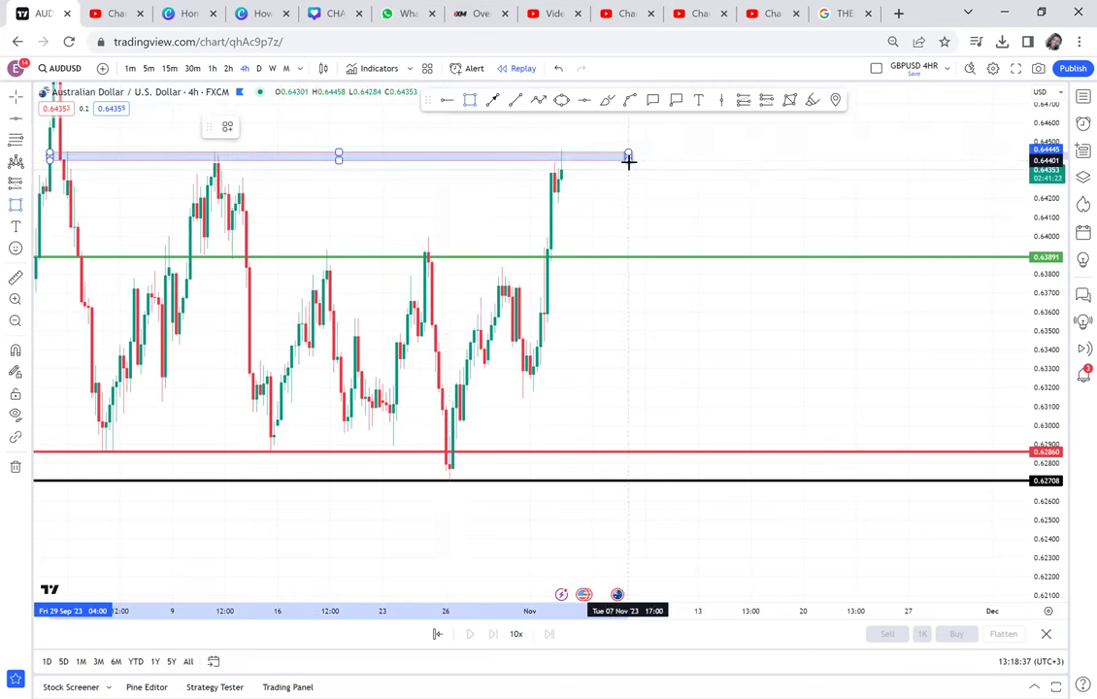
pyautogui.click(259, 68)
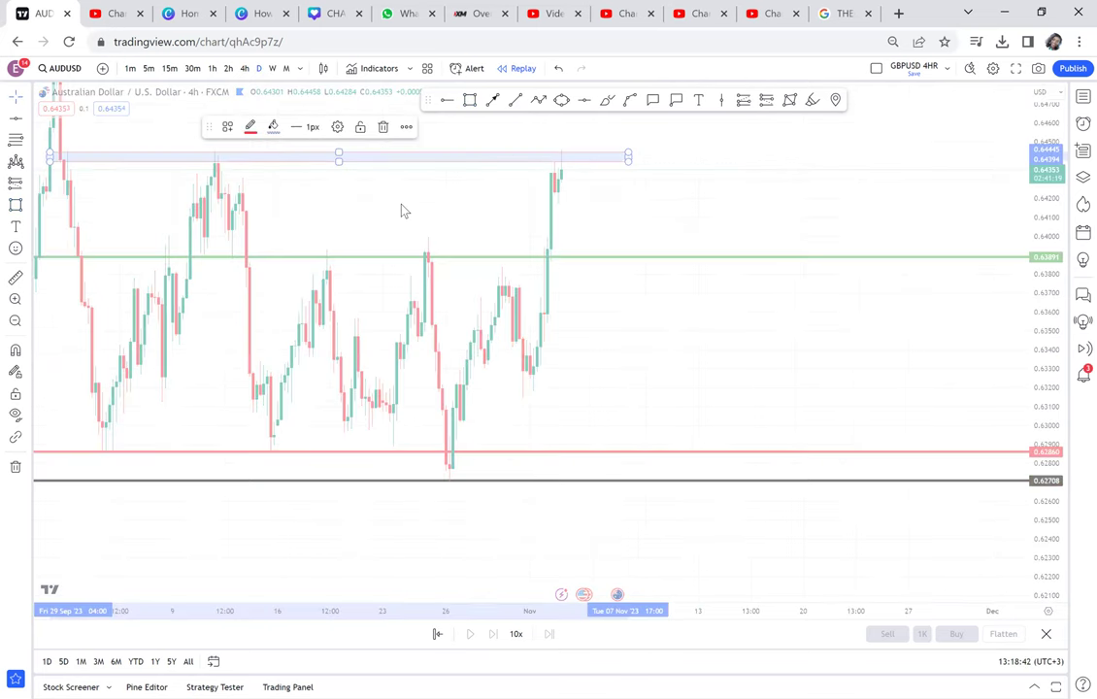
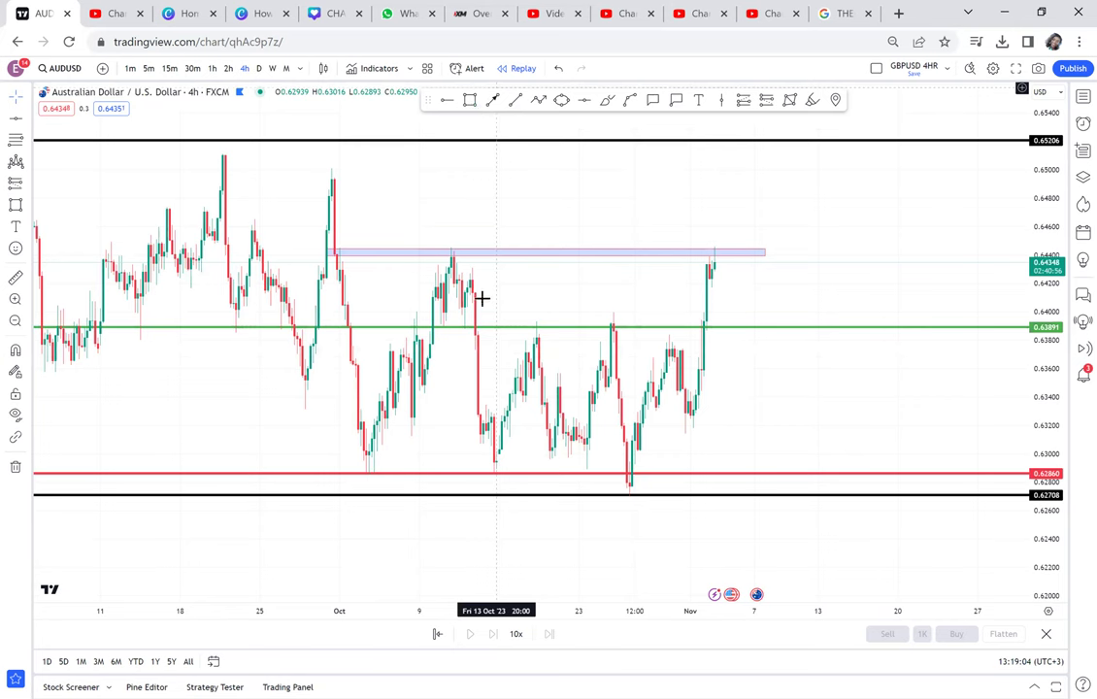
# On the 4-hour chart, draw a rectangle from 2 October to 10 November 2023 between about 0.62885 and 0.64448, and move it directly below the 0.62860 line
pyautogui.click(350, 472)
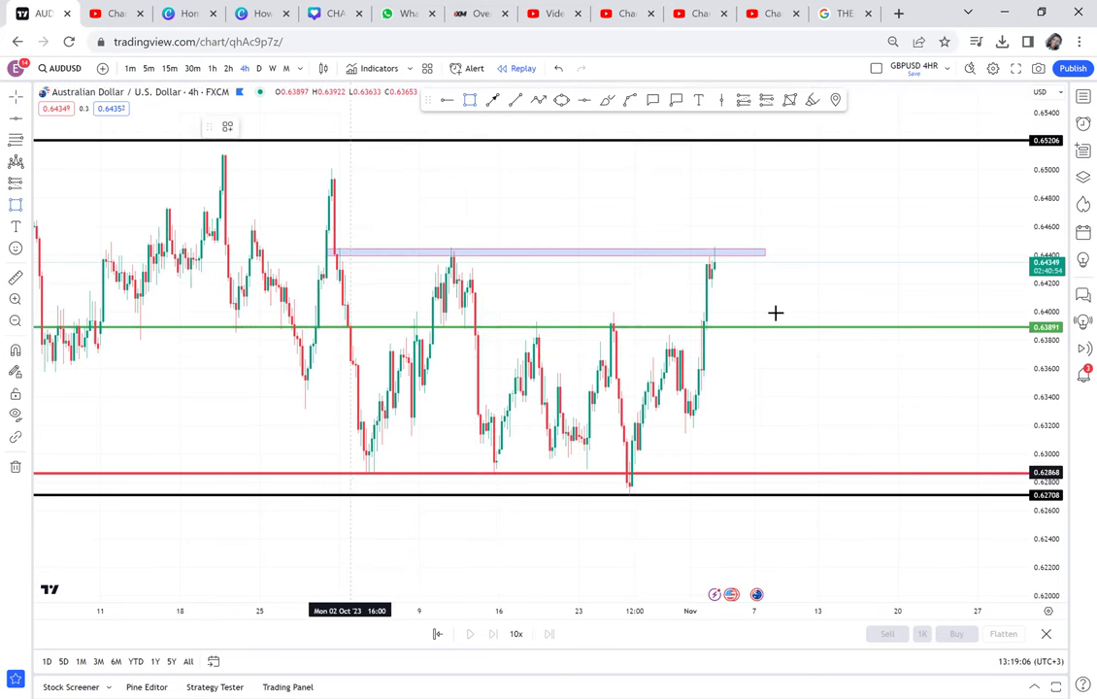
pyautogui.click(797, 260)
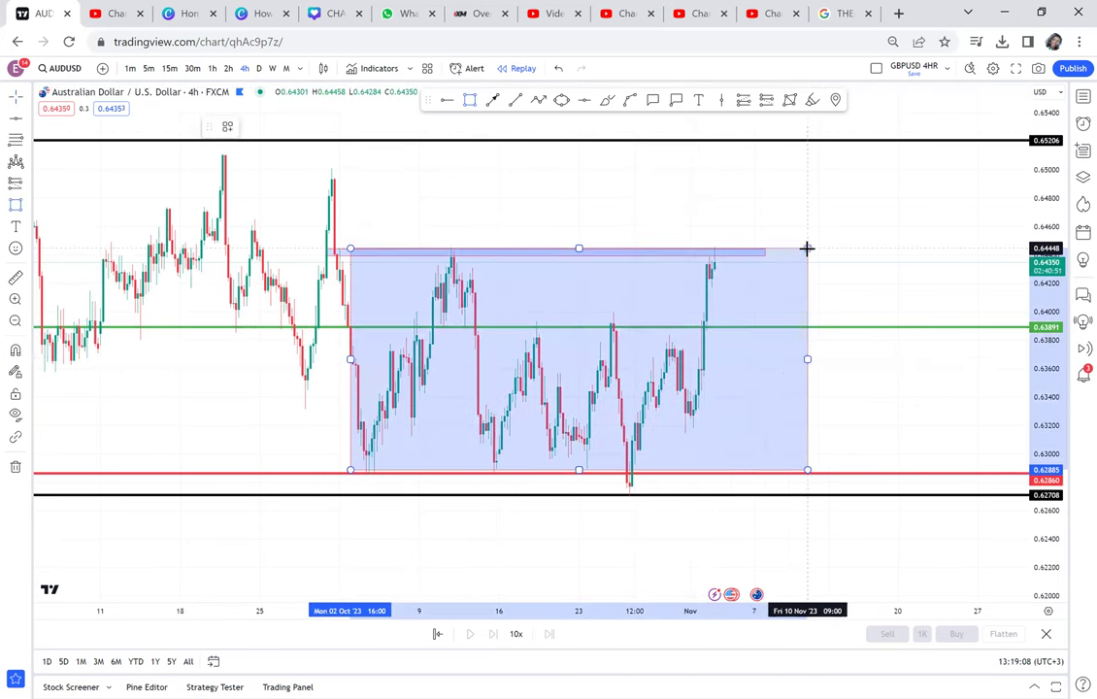
pyautogui.moveTo(761, 443); pyautogui.dragTo(768, 520)
pyautogui.moveTo(838, 524); pyautogui.dragTo(891, 306)
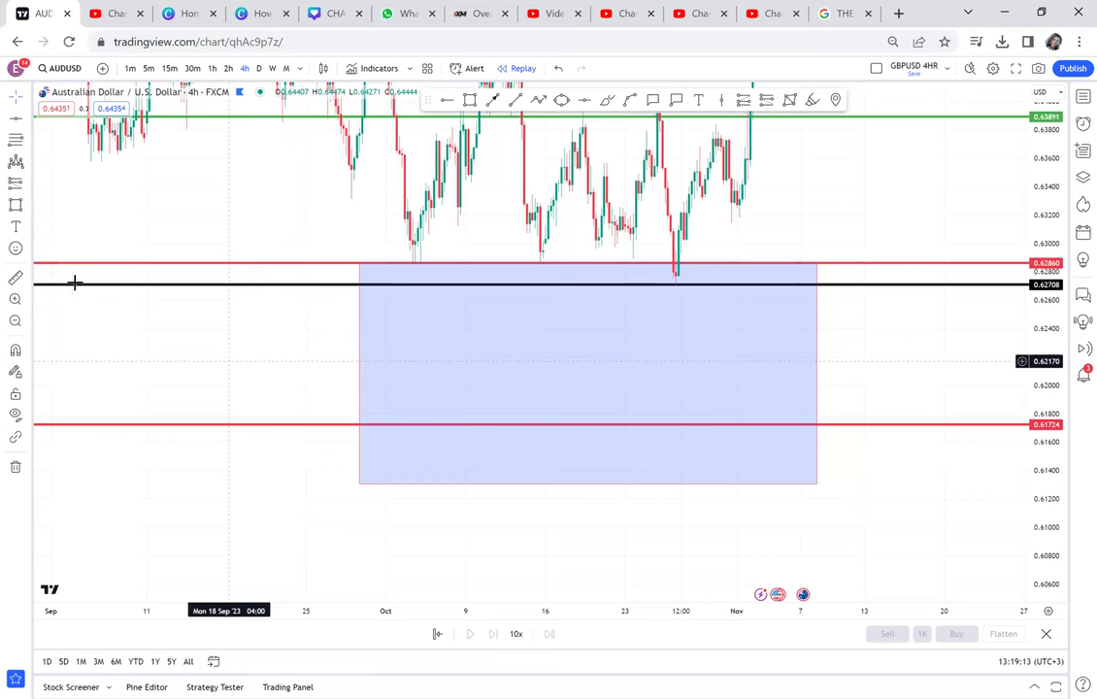
# Delete the black horizontal line just below the 0.62860 level and measure the height of the large blue rectangle
pyautogui.click(86, 283)
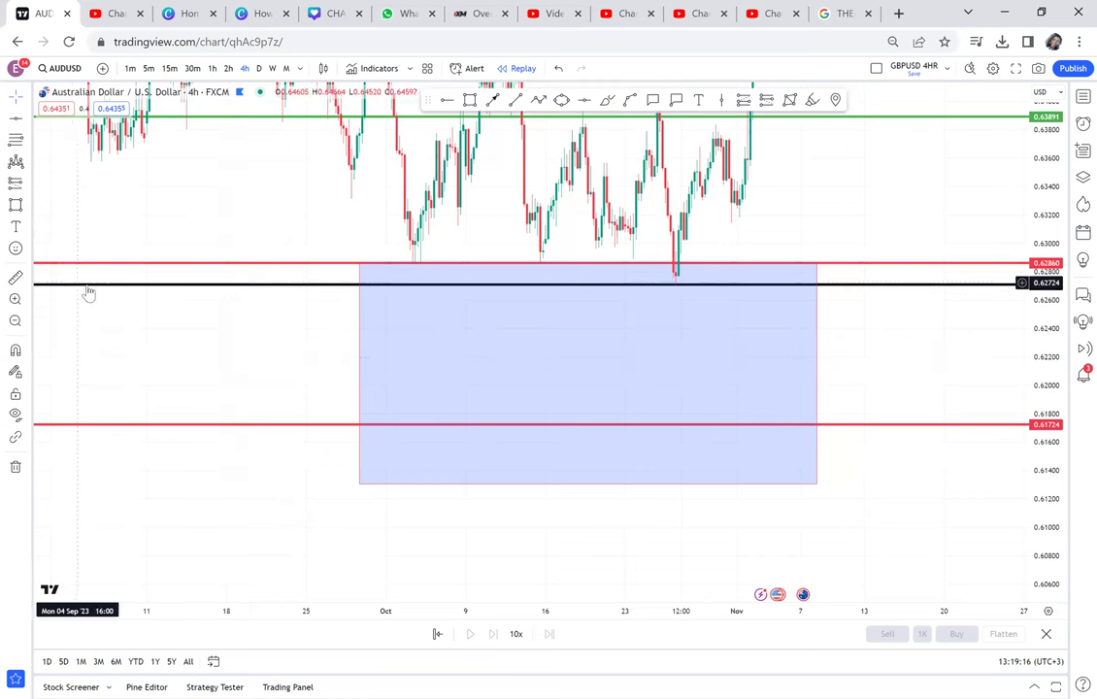
pyautogui.press('Delete')
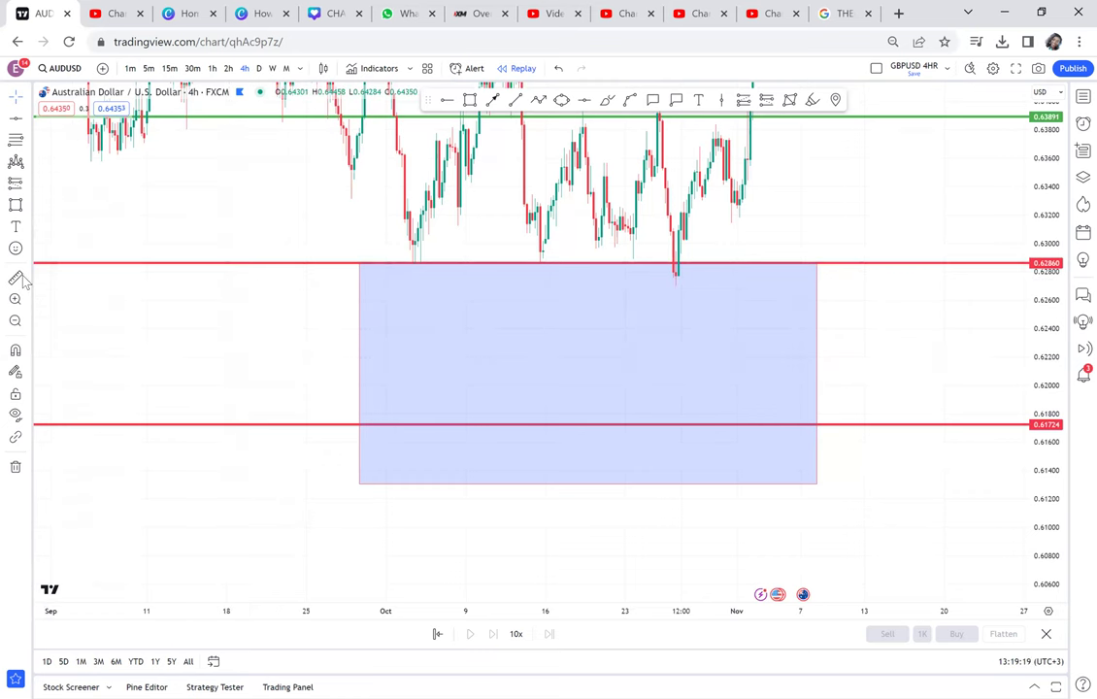
pyautogui.click(22, 279)
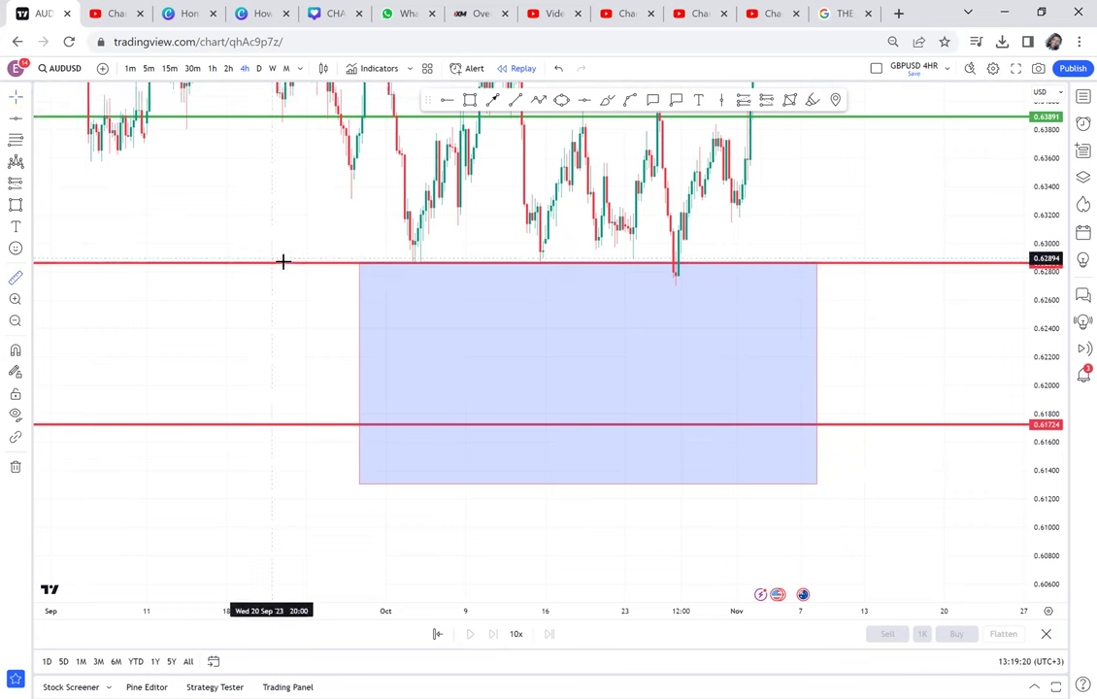
pyautogui.click(283, 261)
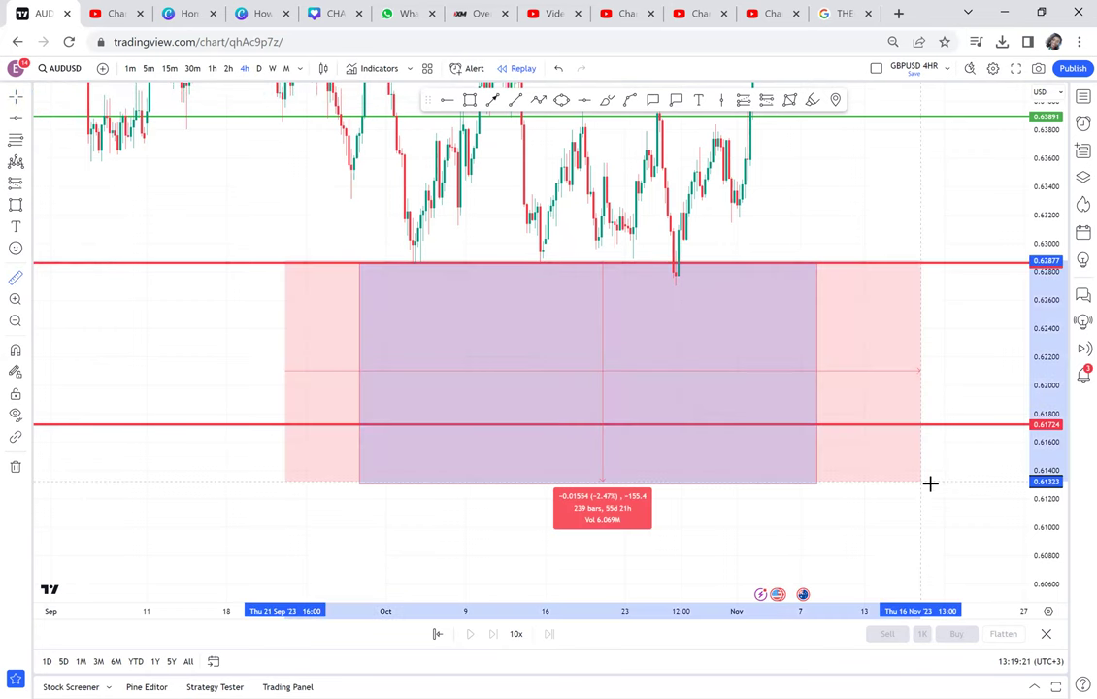
pyautogui.click(930, 483)
# Add a green horizontal line at 0.62110 through the blue rectangle's middle, and move the lower red line to the rectangle's base at about 0.61306
pyautogui.click(583, 102)
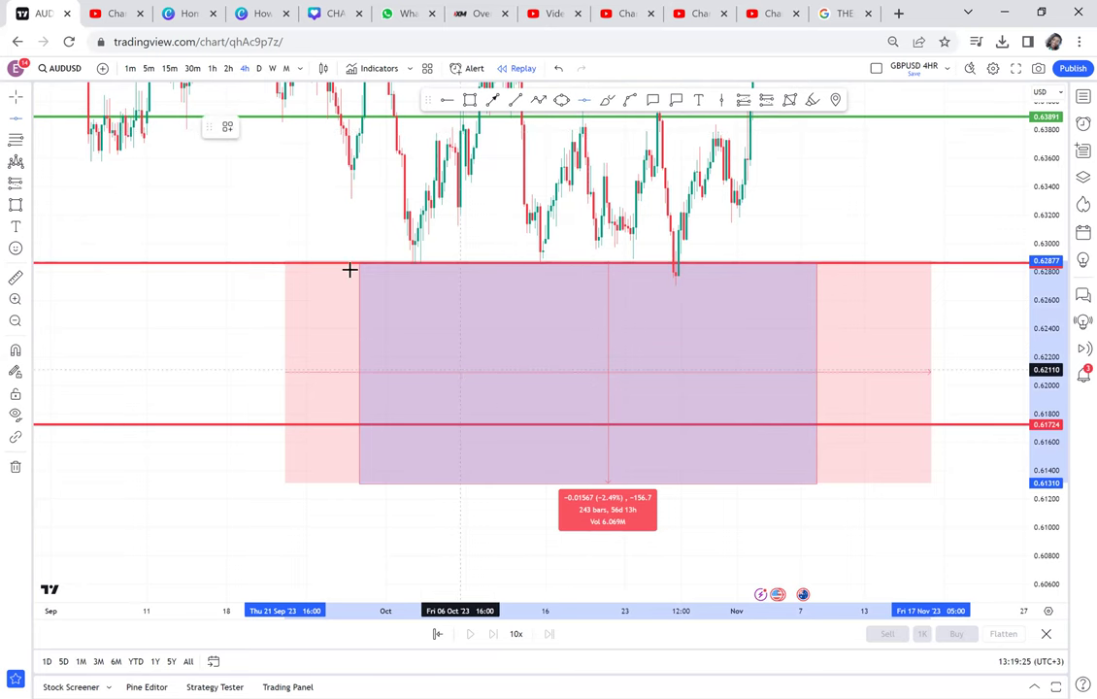
pyautogui.click(460, 370)
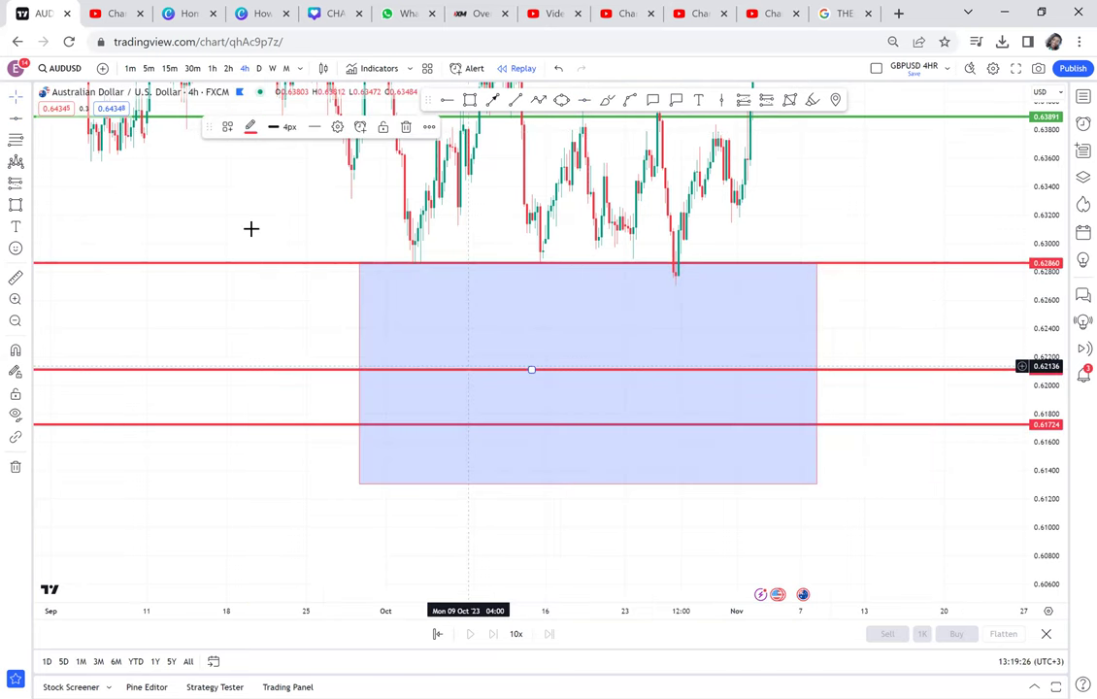
pyautogui.click(249, 128)
pyautogui.click(293, 168)
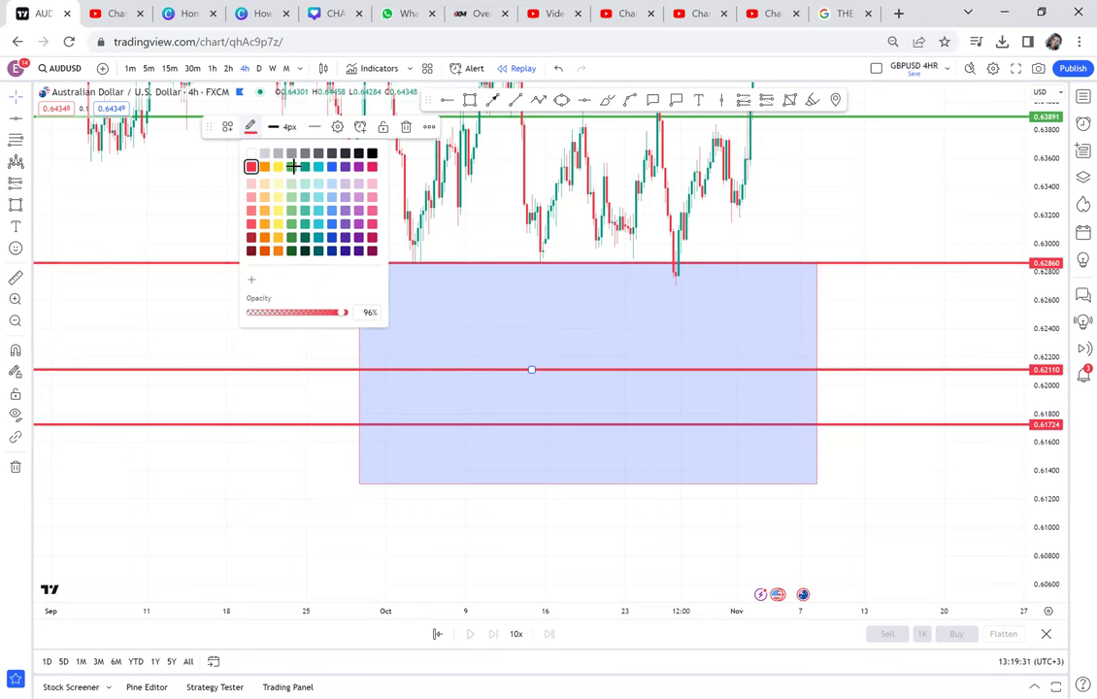
pyautogui.click(268, 367)
pyautogui.moveTo(301, 425); pyautogui.dragTo(345, 482)
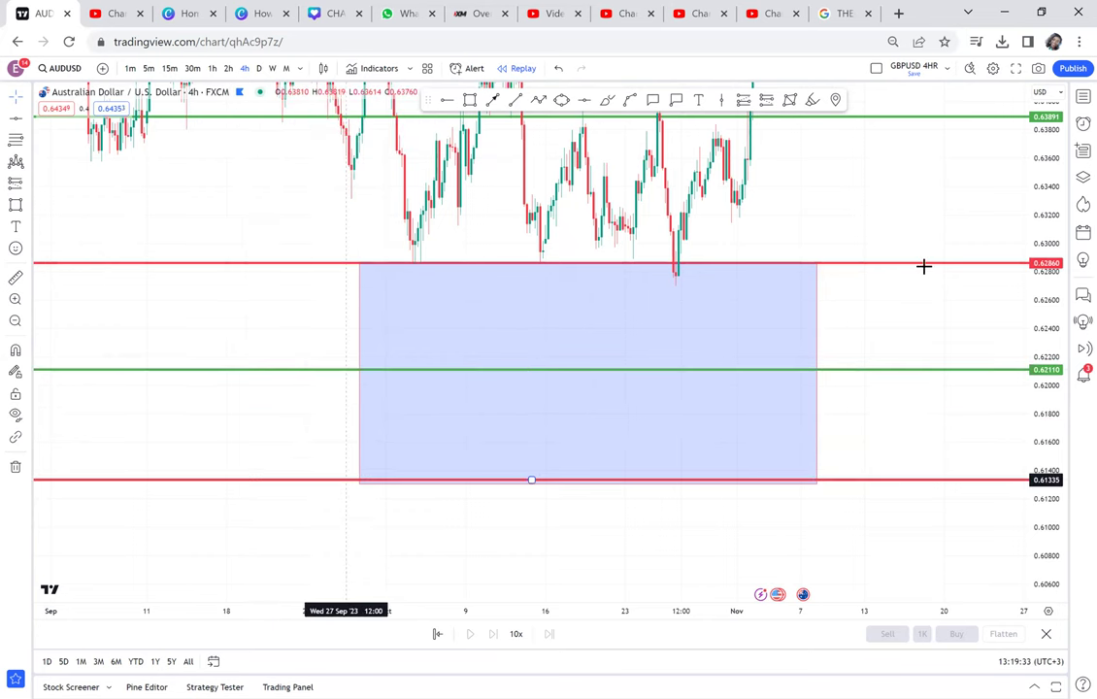
# Draw a trend line from the 26 October 2023 low at about 0.62690 to about 0.64520 on 15 November, and delete it
pyautogui.moveTo(935, 241); pyautogui.dragTo(803, 444)
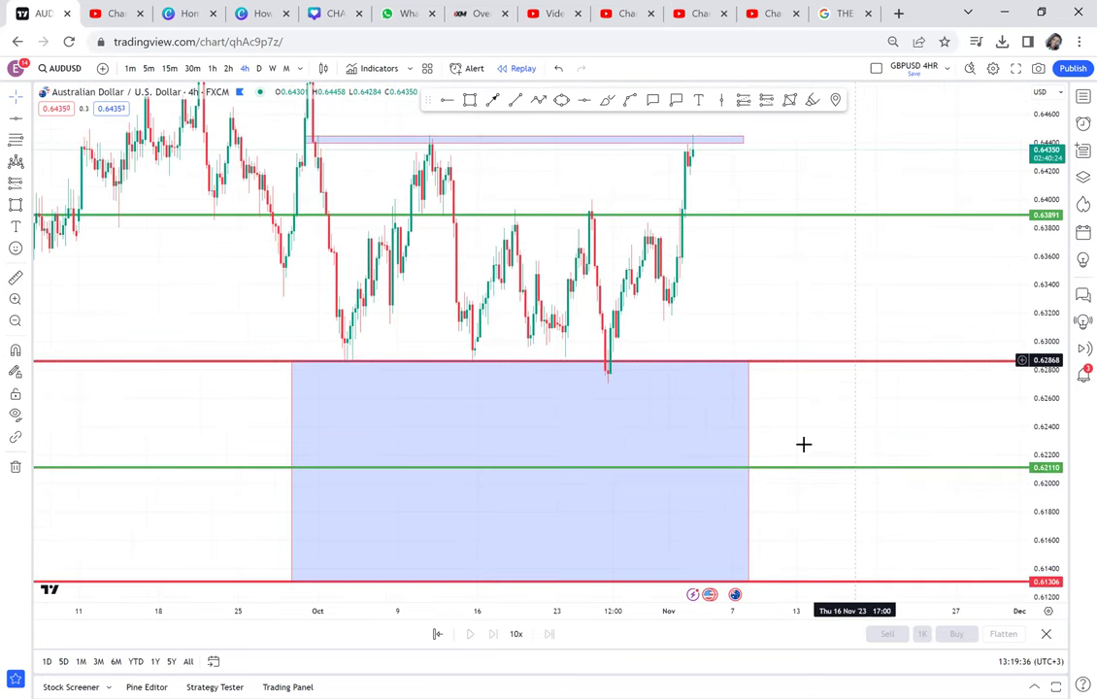
pyautogui.scroll(2, 804, 445)
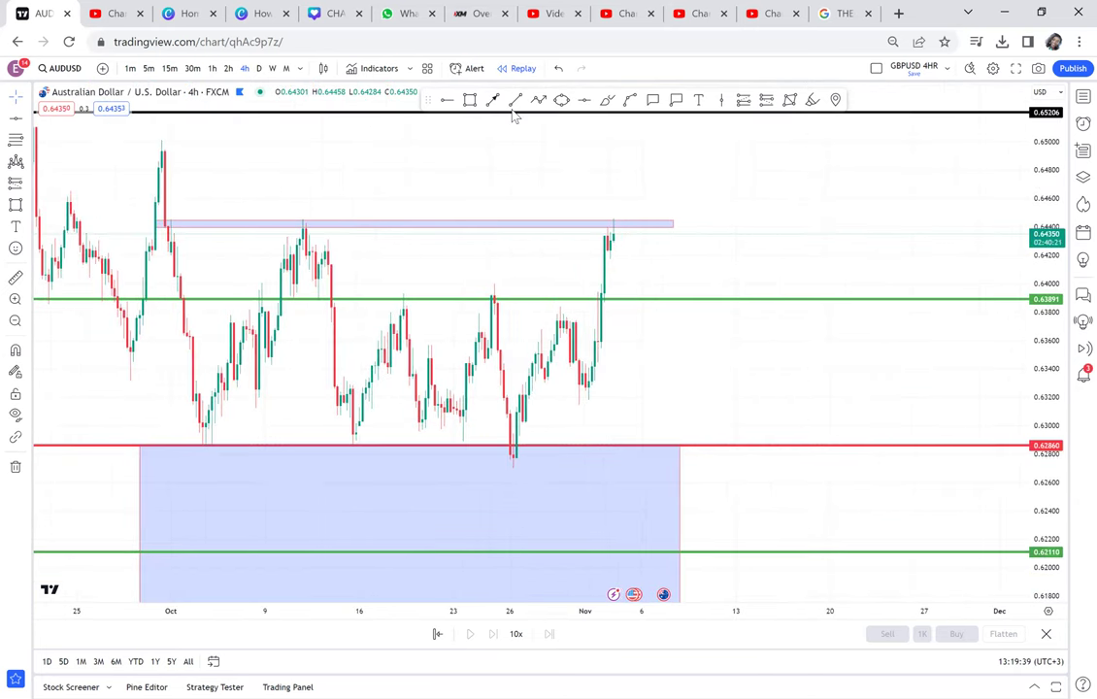
pyautogui.click(515, 101)
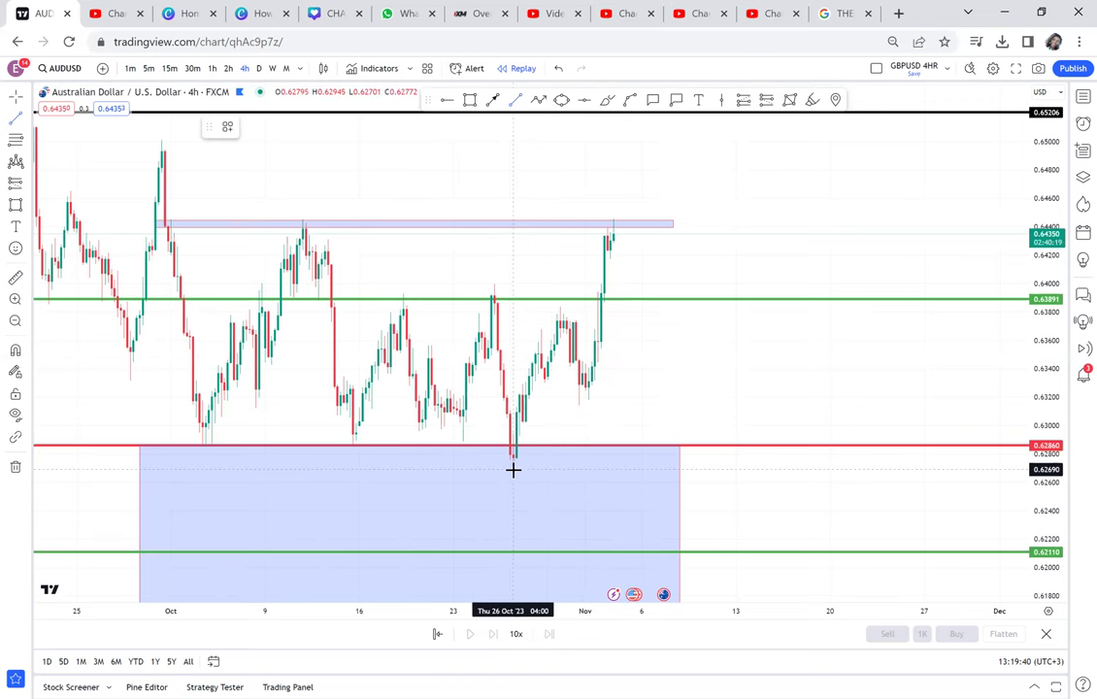
pyautogui.click(513, 469)
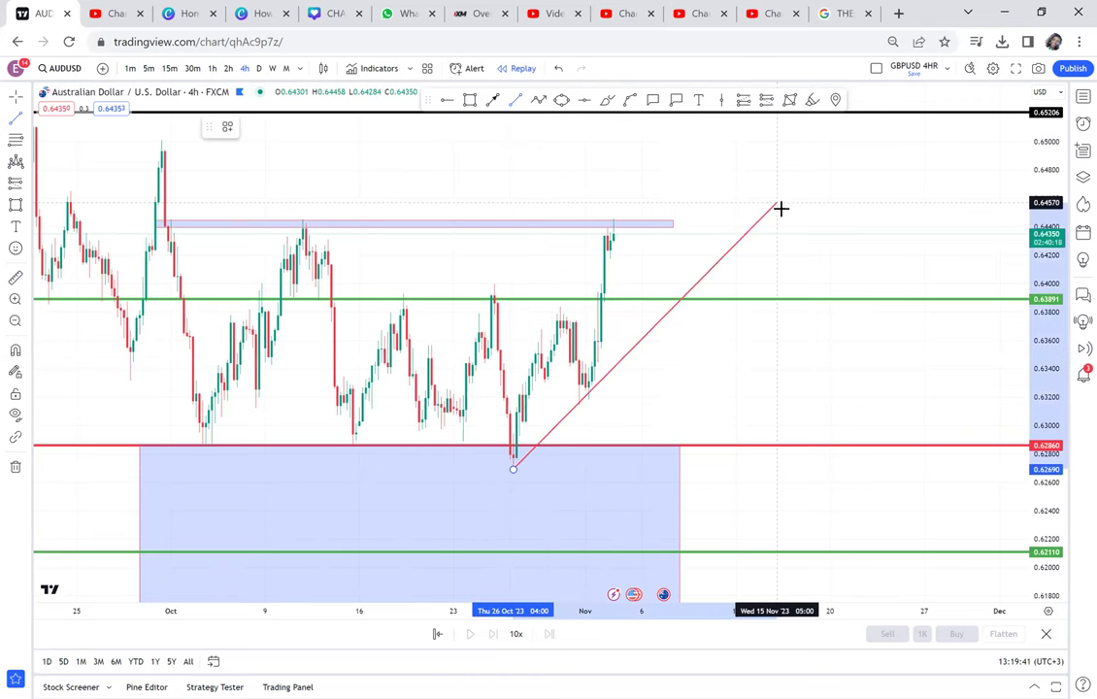
pyautogui.click(782, 209)
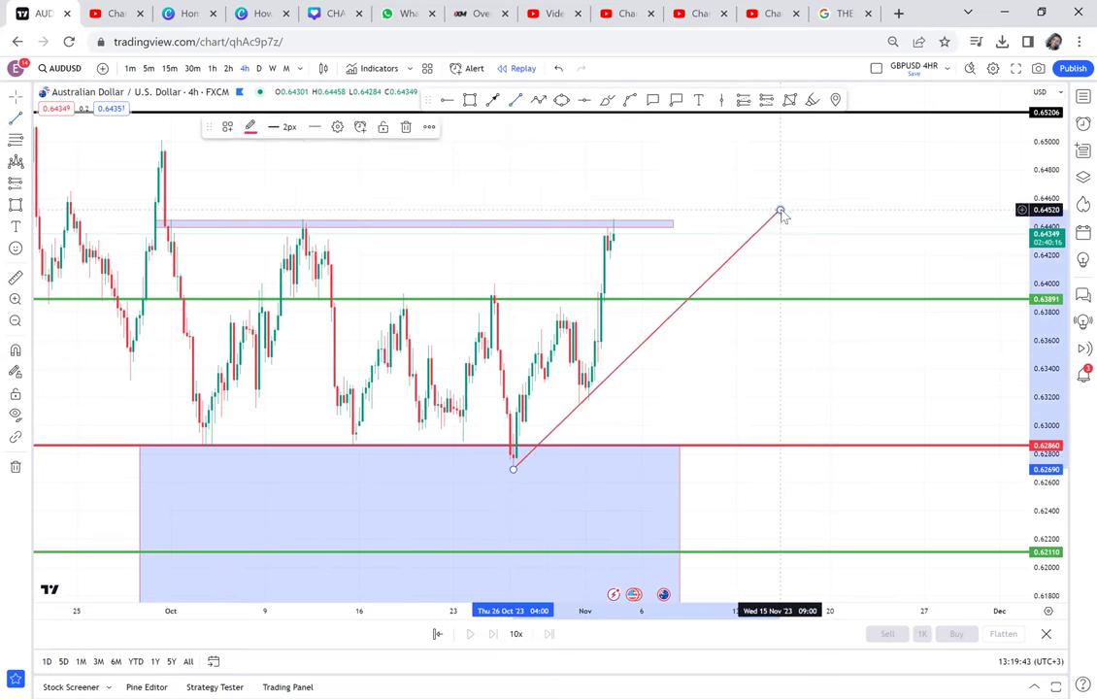
pyautogui.click(406, 127)
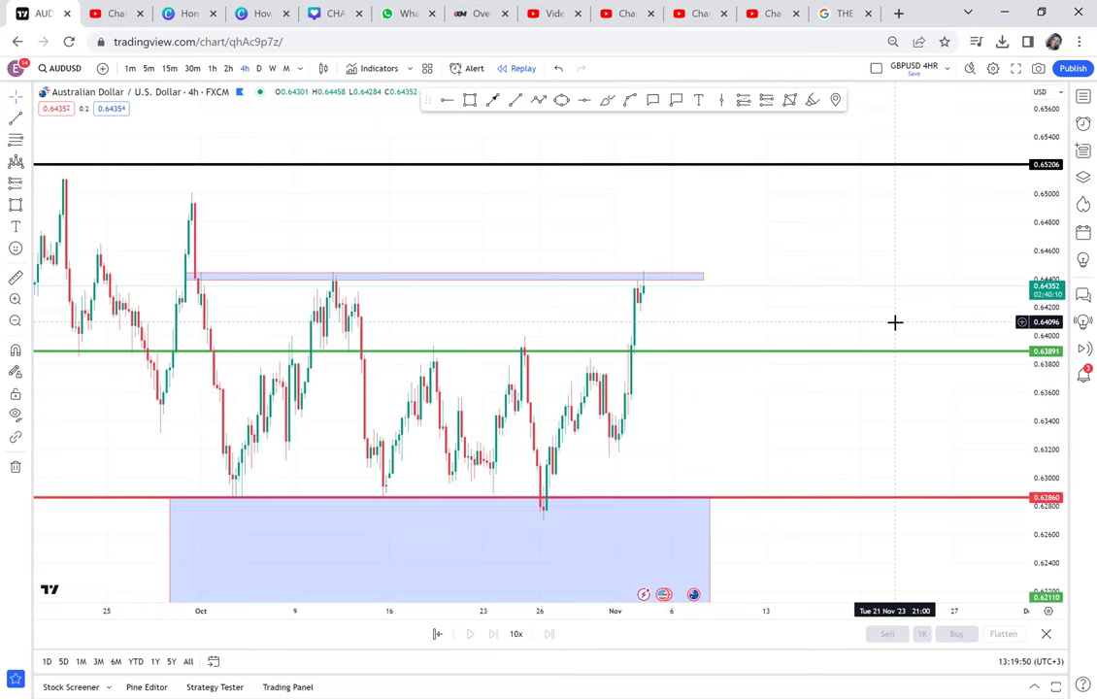
# Place black horizontal rays at about 0.63016, 0.63310 and 0.63611, starting around the 24 to 27 October 2023 candles
pyautogui.scroll(1, 895, 321)
pyautogui.scroll(1, 913, 369)
pyautogui.moveTo(854, 467); pyautogui.dragTo(847, 292)
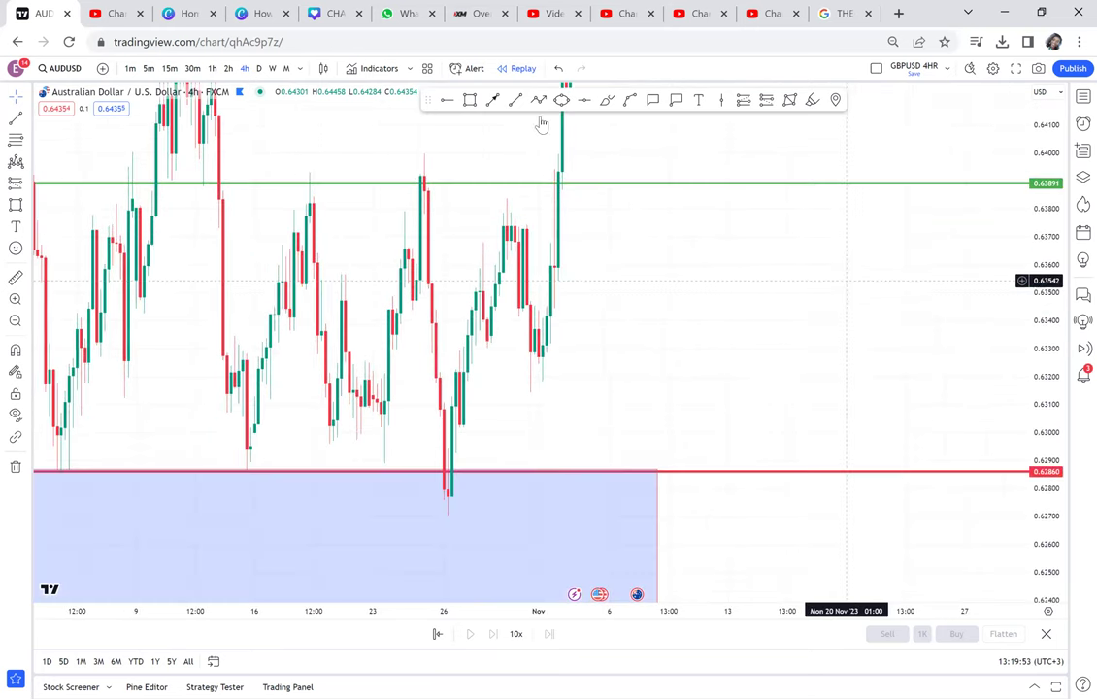
pyautogui.click(447, 101)
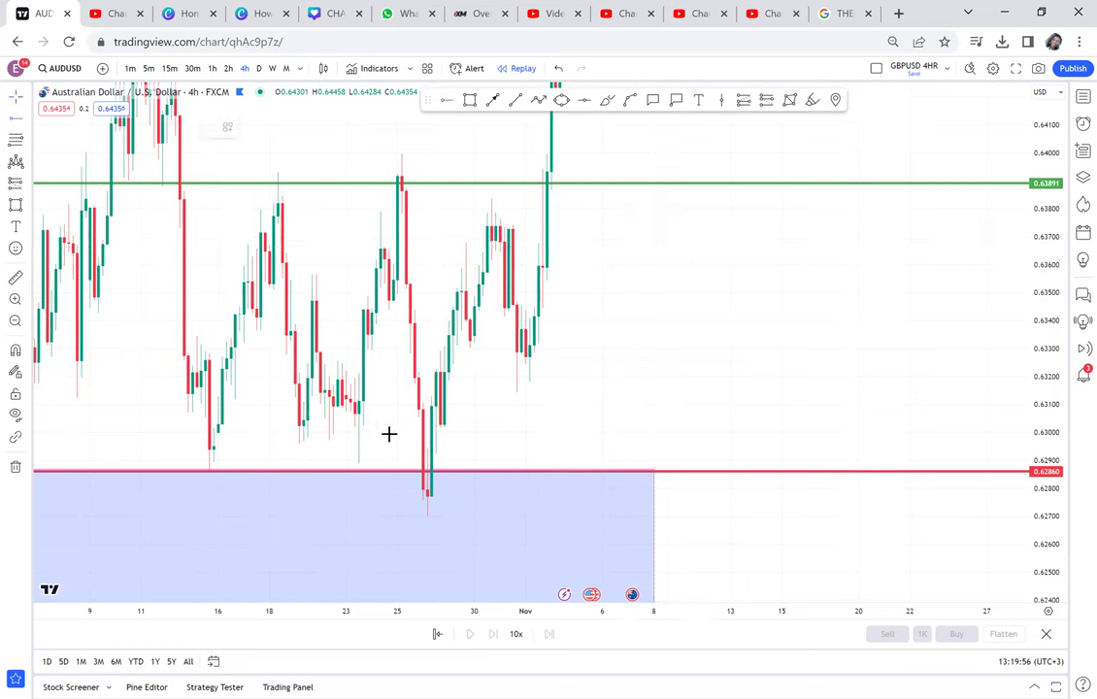
pyautogui.click(392, 428)
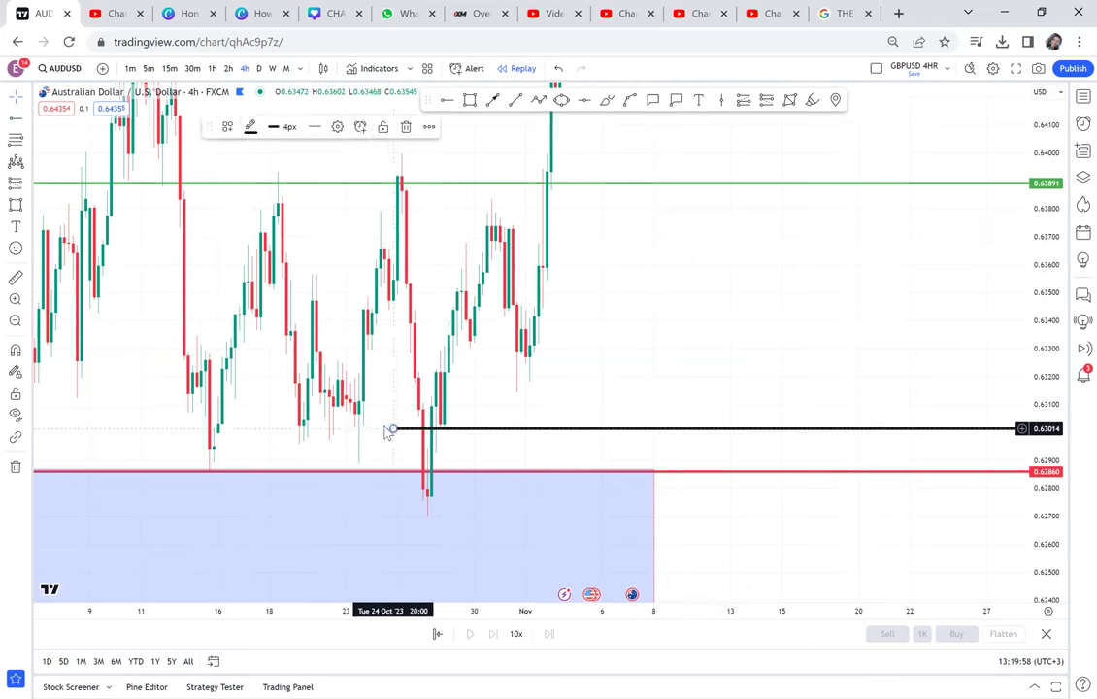
pyautogui.moveTo(391, 428); pyautogui.dragTo(384, 428)
pyautogui.click(452, 102)
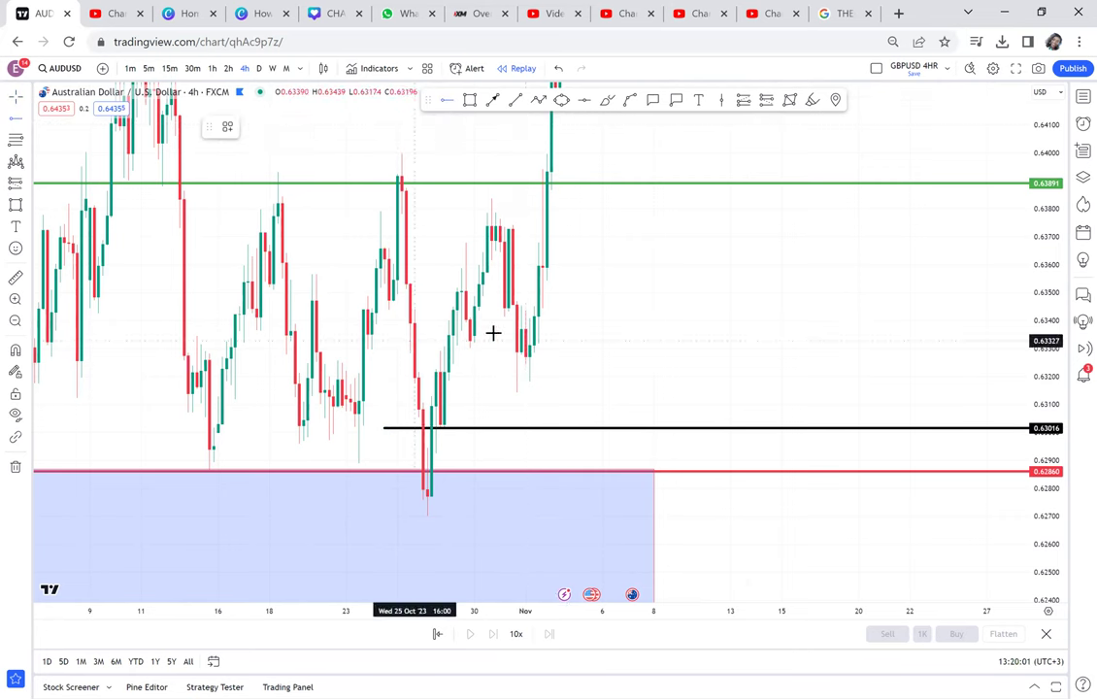
pyautogui.click(410, 346)
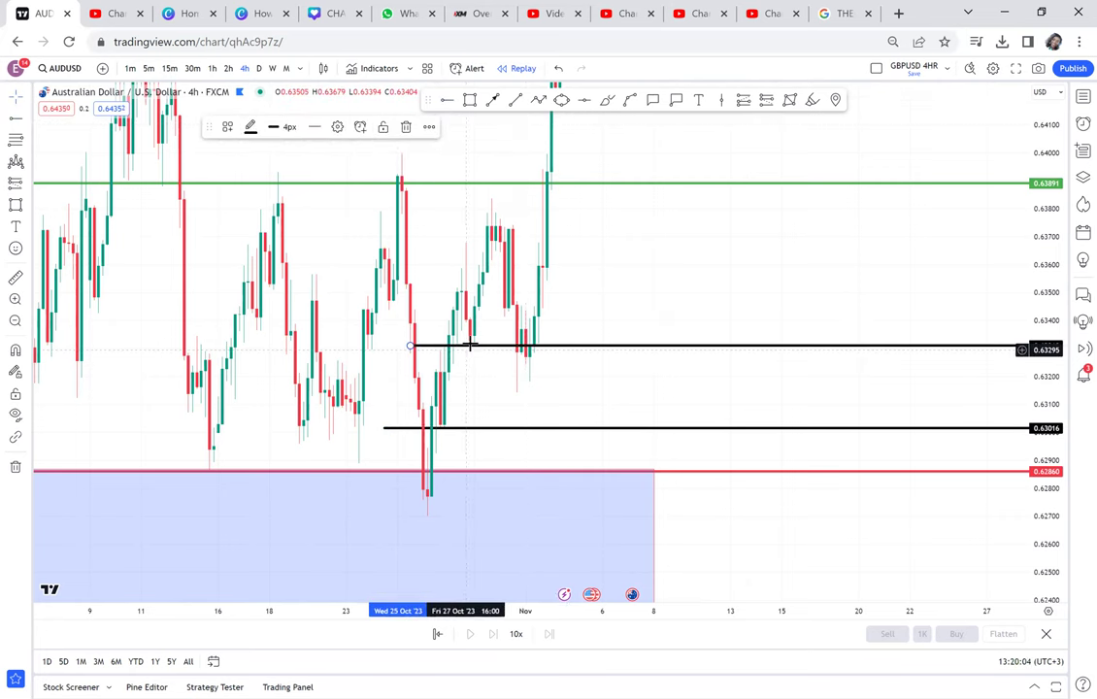
pyautogui.click(451, 101)
pyautogui.click(453, 261)
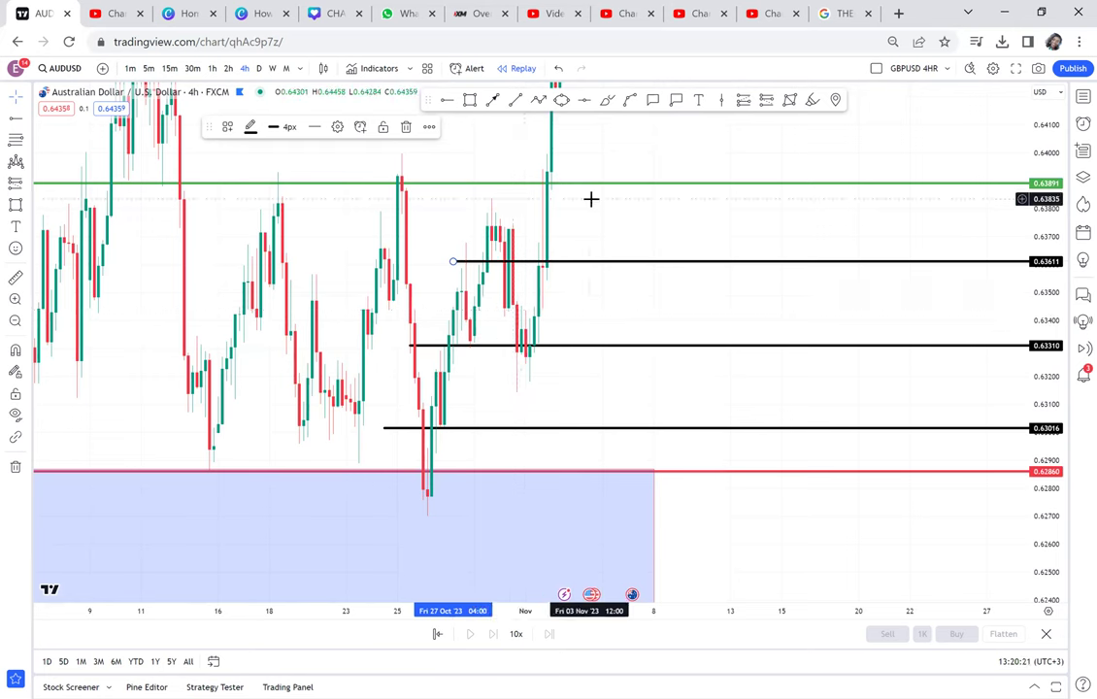
# Move the 0.63611 ray up to 0.64168 and delete the 0.63310 ray
pyautogui.moveTo(627, 382); pyautogui.dragTo(593, 378)
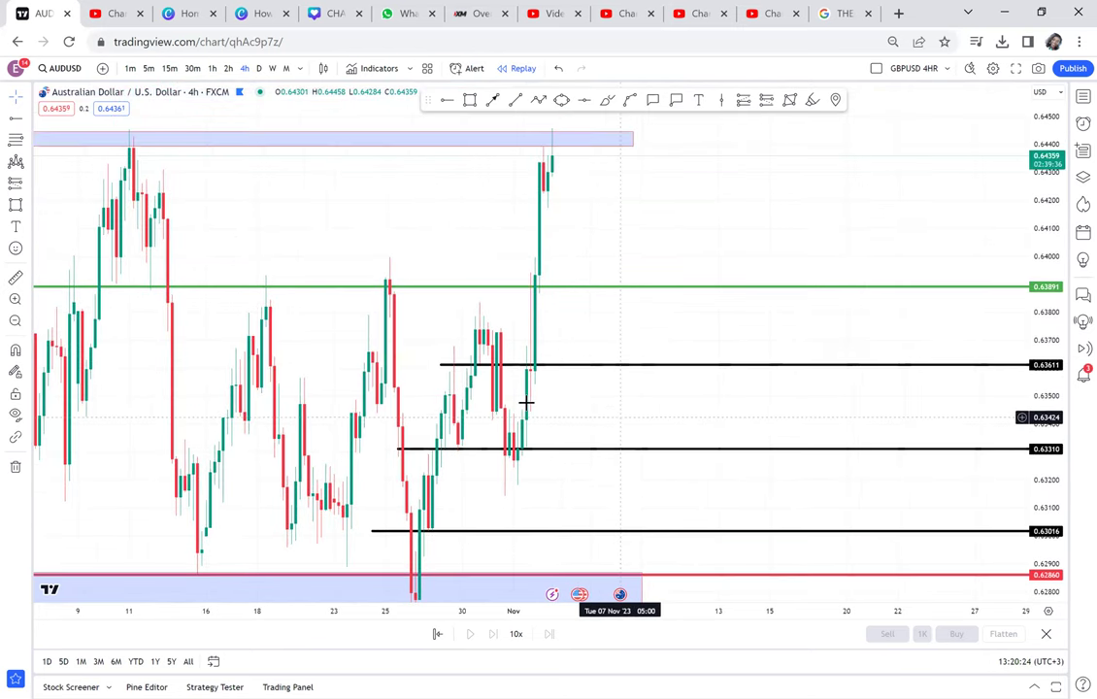
pyautogui.moveTo(548, 330); pyautogui.dragTo(509, 180)
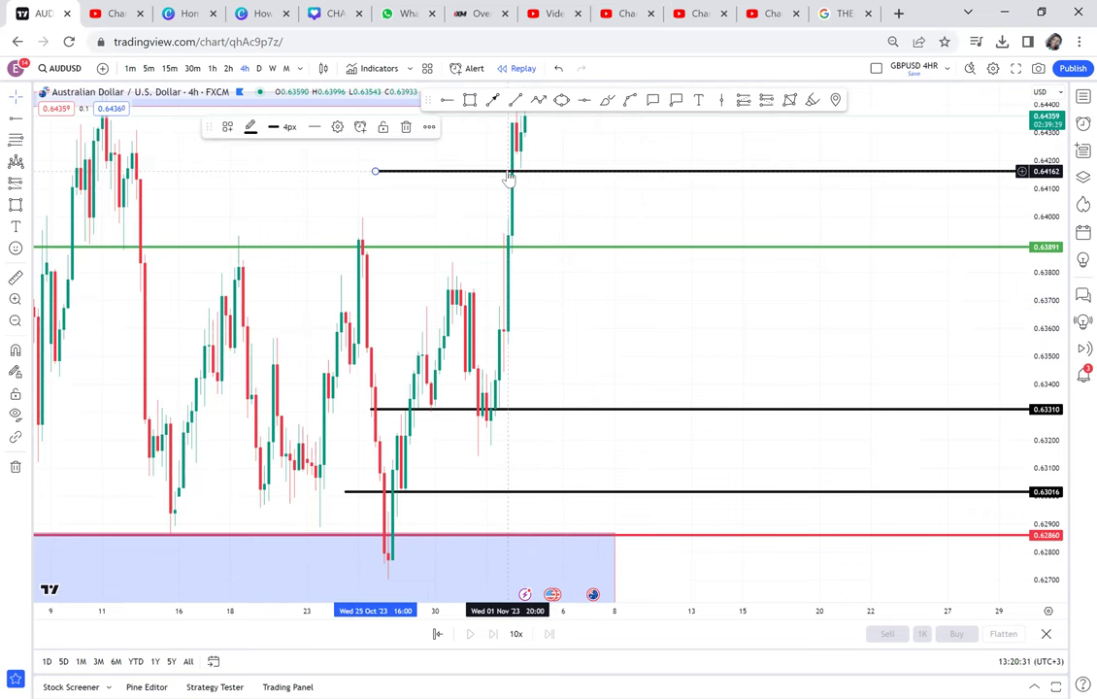
pyautogui.click(606, 408)
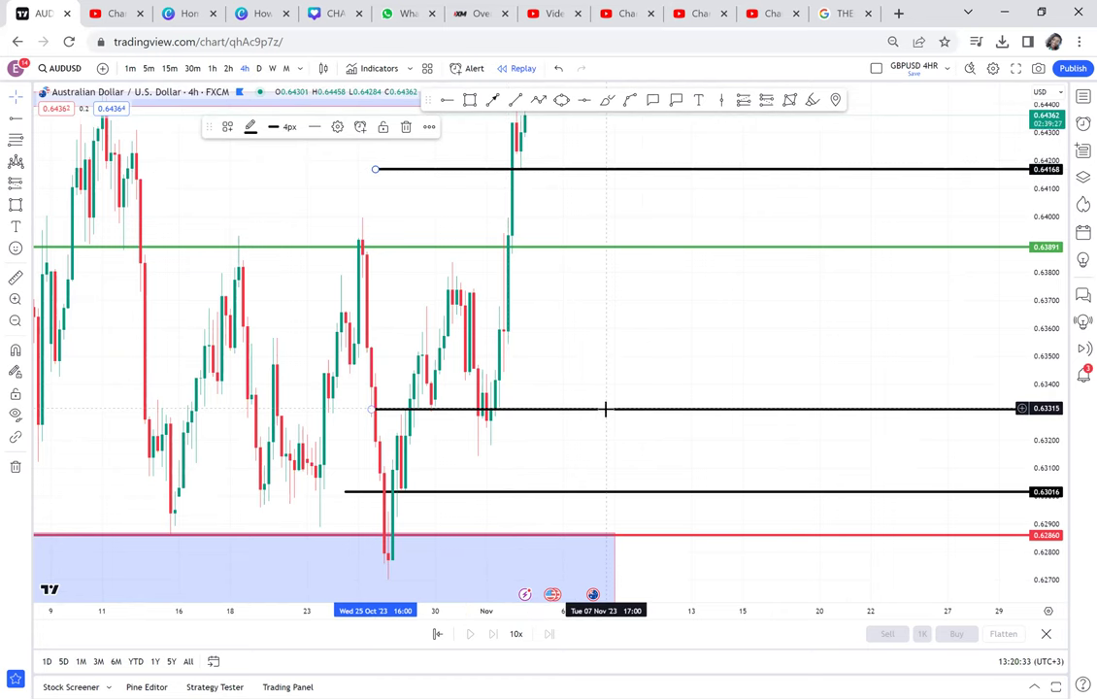
pyautogui.press('Delete')
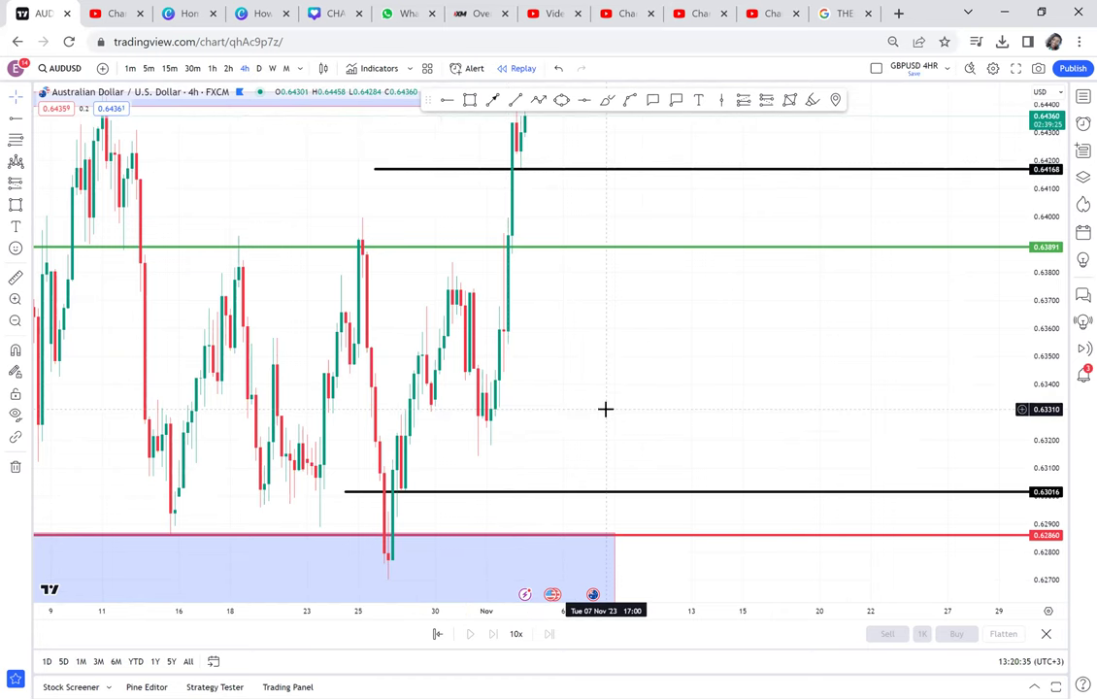
# Place a black horizontal ray at about 0.63304 on the 4-hour chart, and delete it on the daily timeframe
pyautogui.scroll(-1, 822, 253)
pyautogui.scroll(-1, 822, 253)
pyautogui.moveTo(768, 221); pyautogui.dragTo(774, 343)
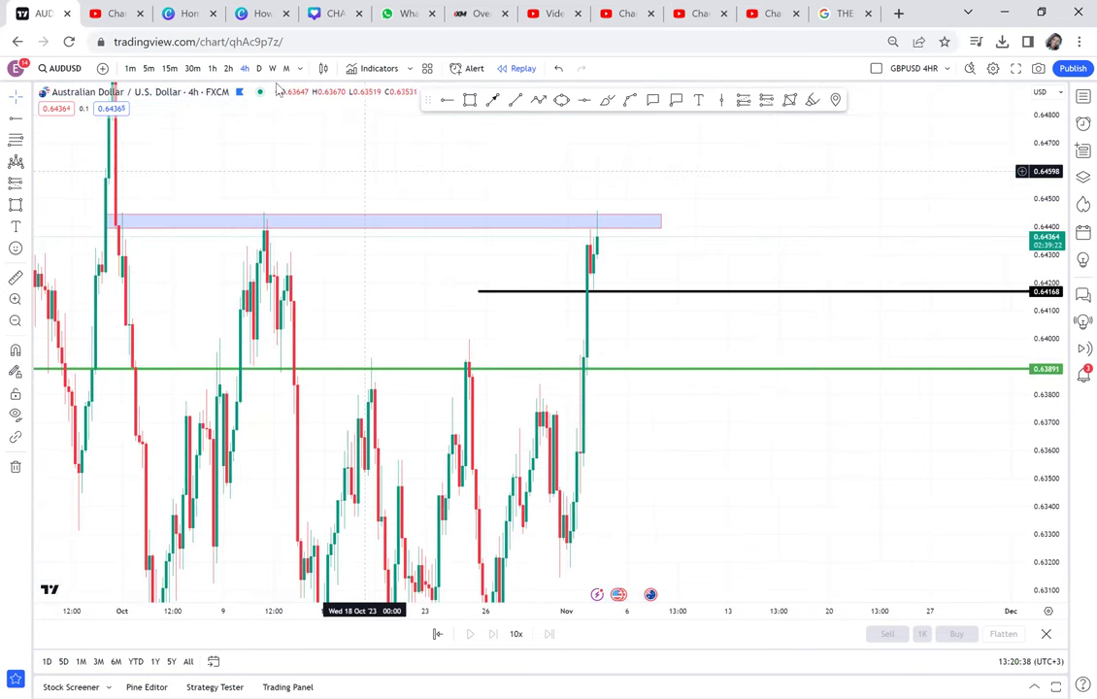
pyautogui.click(259, 68)
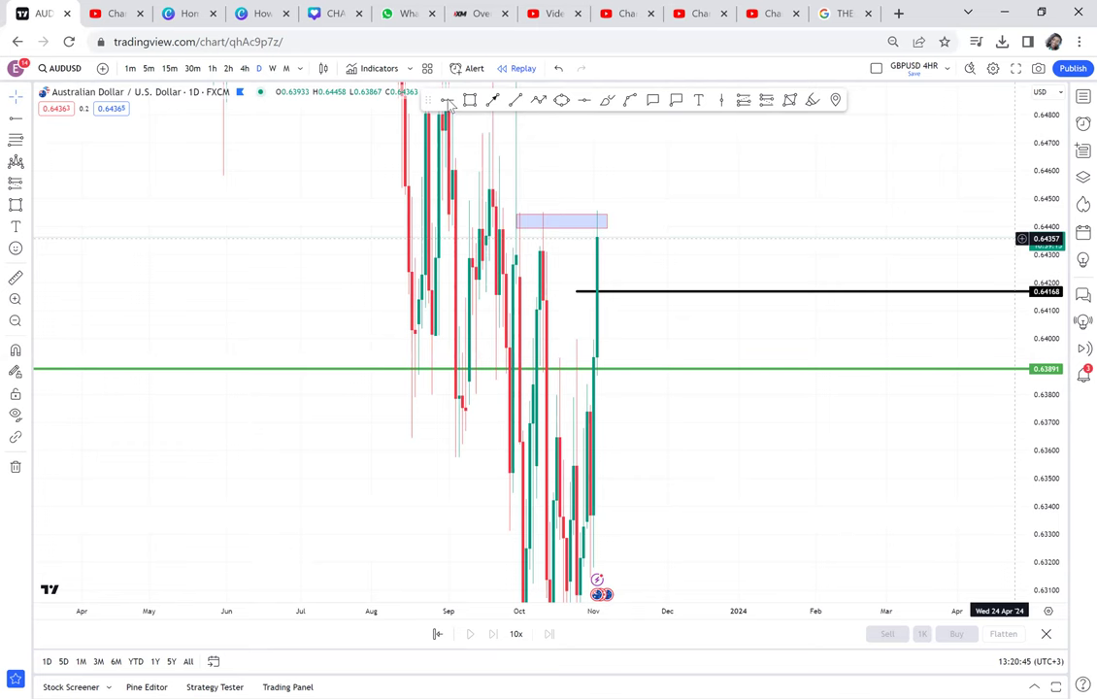
pyautogui.click(247, 69)
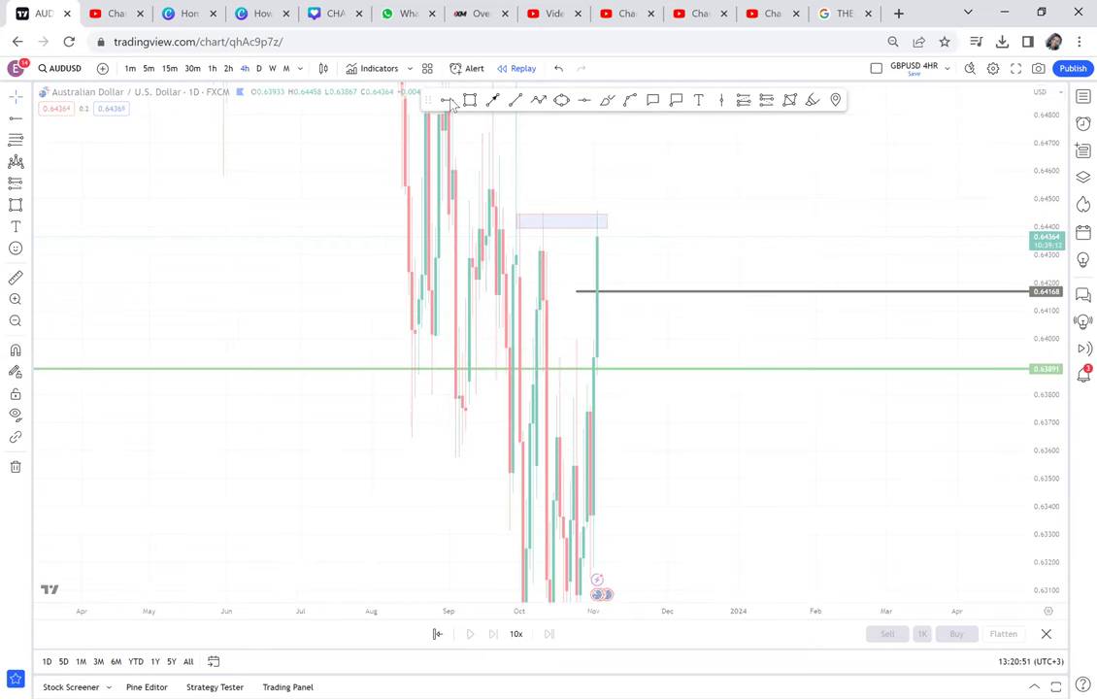
pyautogui.click(467, 532)
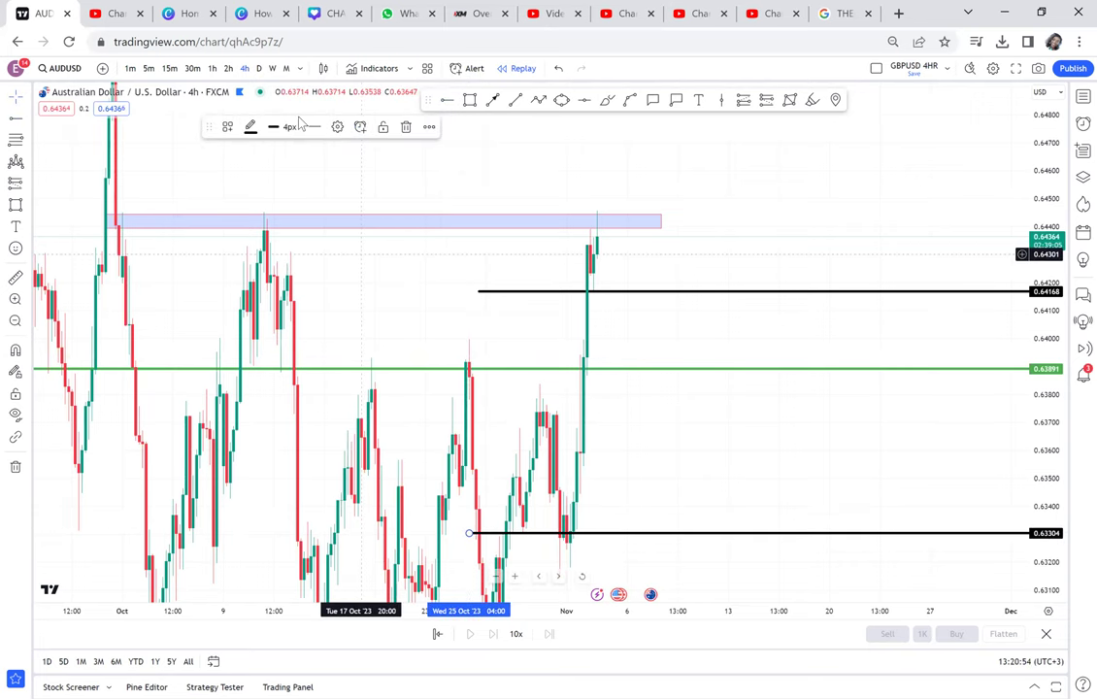
pyautogui.click(257, 69)
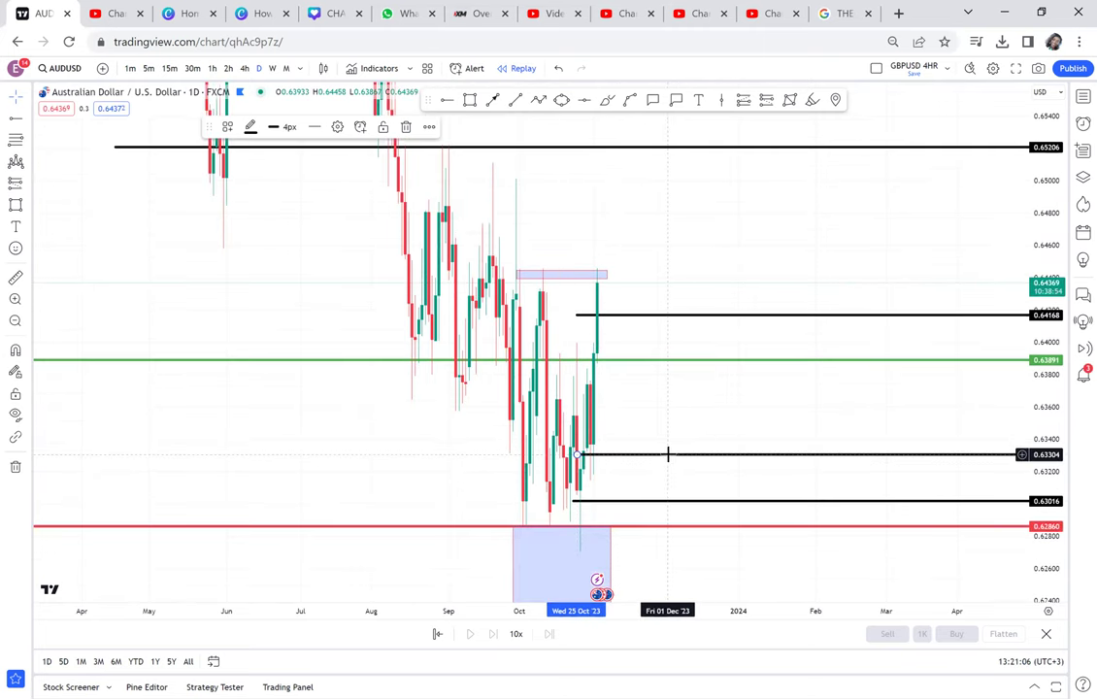
pyautogui.press('Delete')
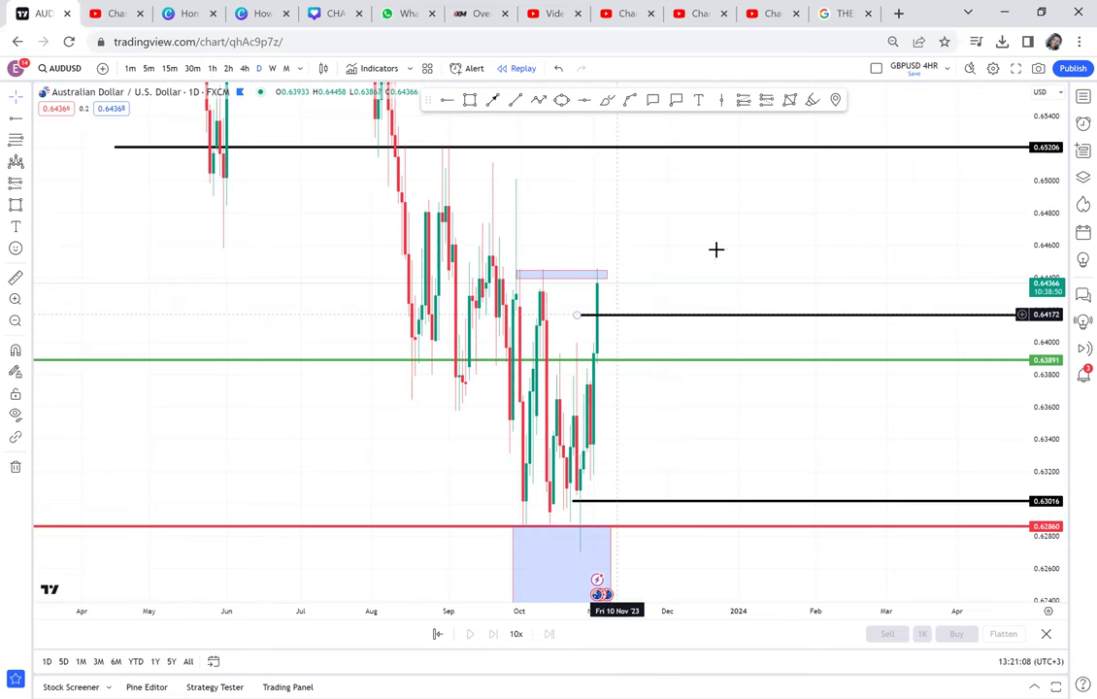
# Draw a rectangle on the daily chart from 13 July 2023 to 27 March 2024 between about 0.66178 and 0.65731
pyautogui.moveTo(669, 338); pyautogui.dragTo(674, 362)
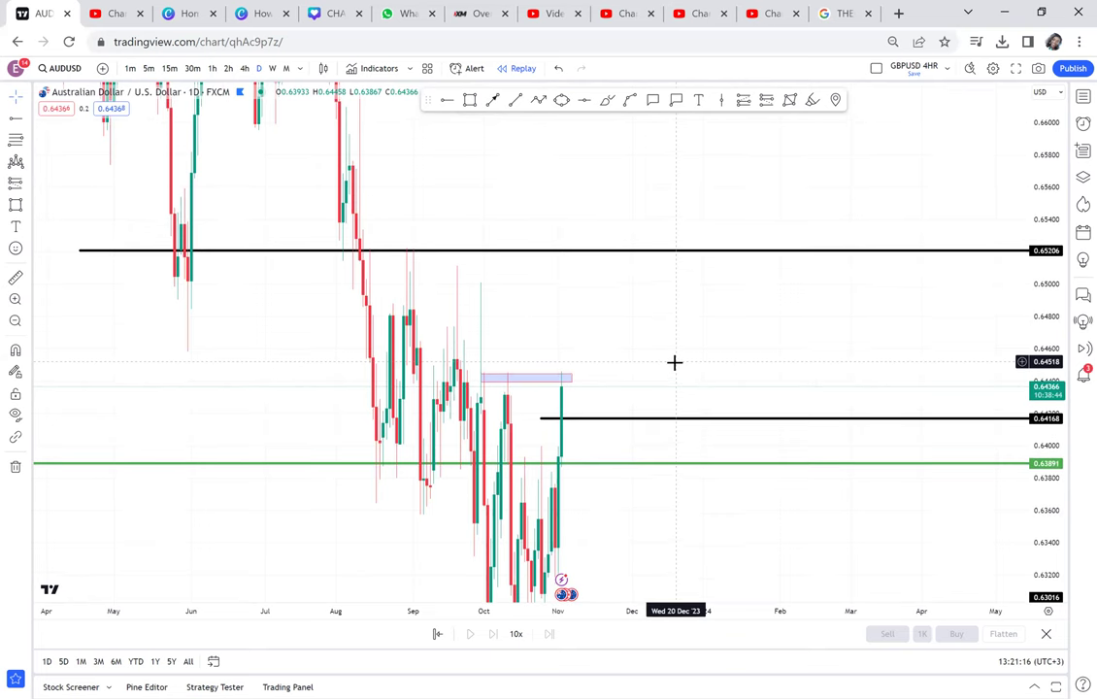
pyautogui.moveTo(585, 240); pyautogui.dragTo(585, 346)
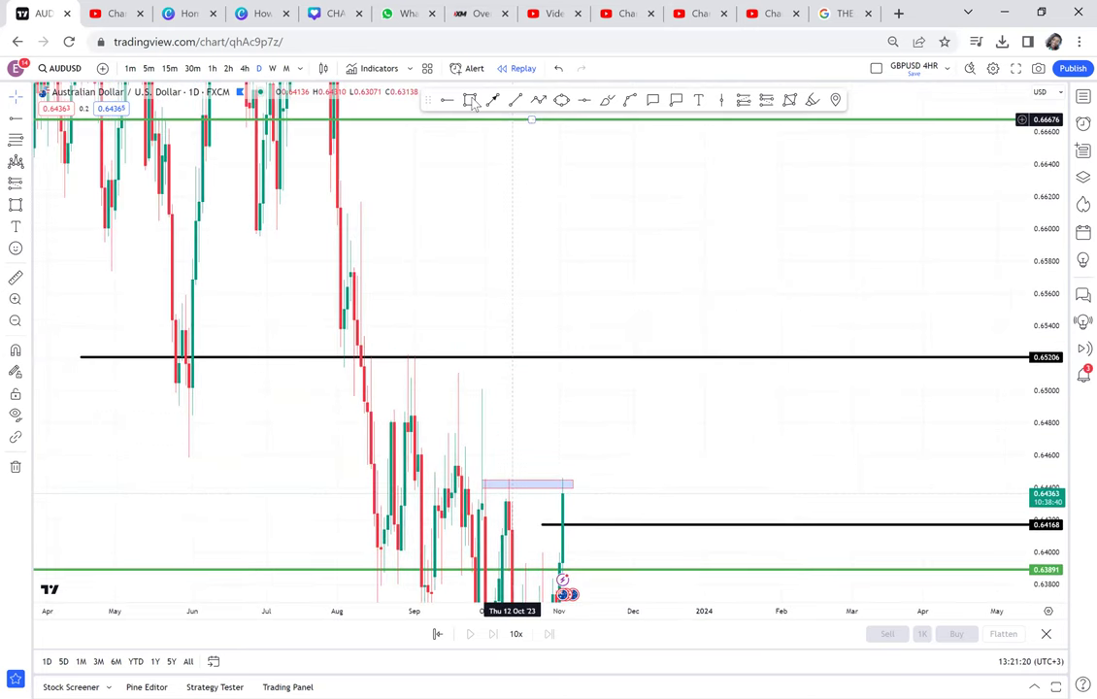
pyautogui.click(471, 101)
pyautogui.moveTo(293, 200); pyautogui.dragTo(912, 272)
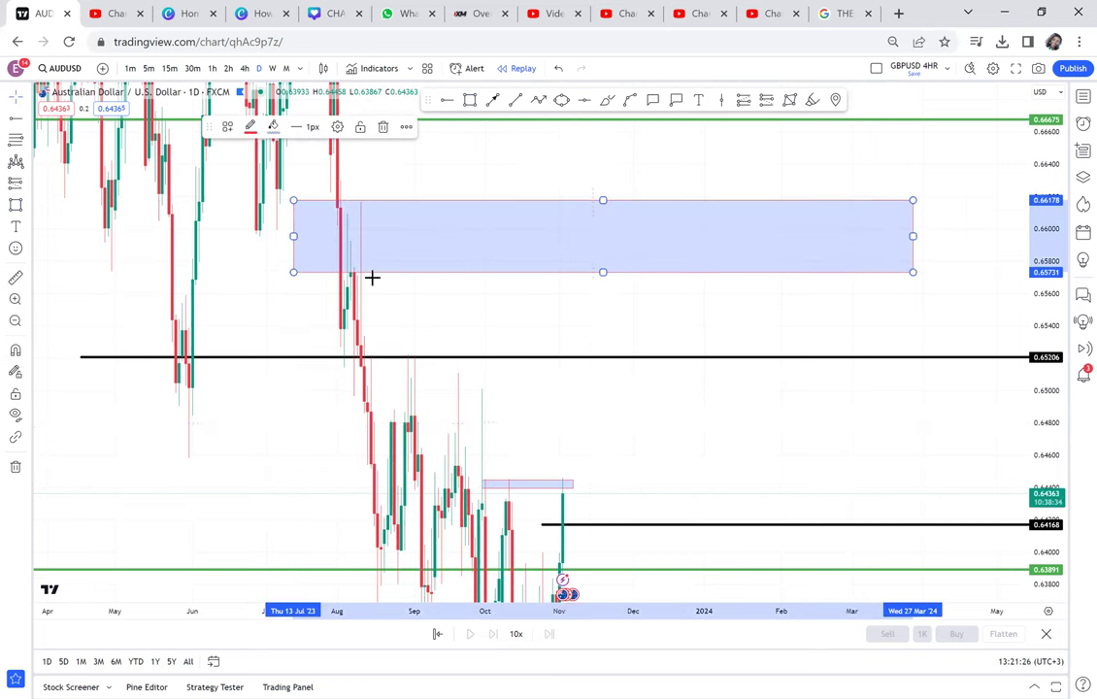
# Draw an ellipse over the August 2023 candles inside the new rectangle, from about 0.65761 to 0.66062
pyautogui.click(333, 266)
pyautogui.click(392, 220)
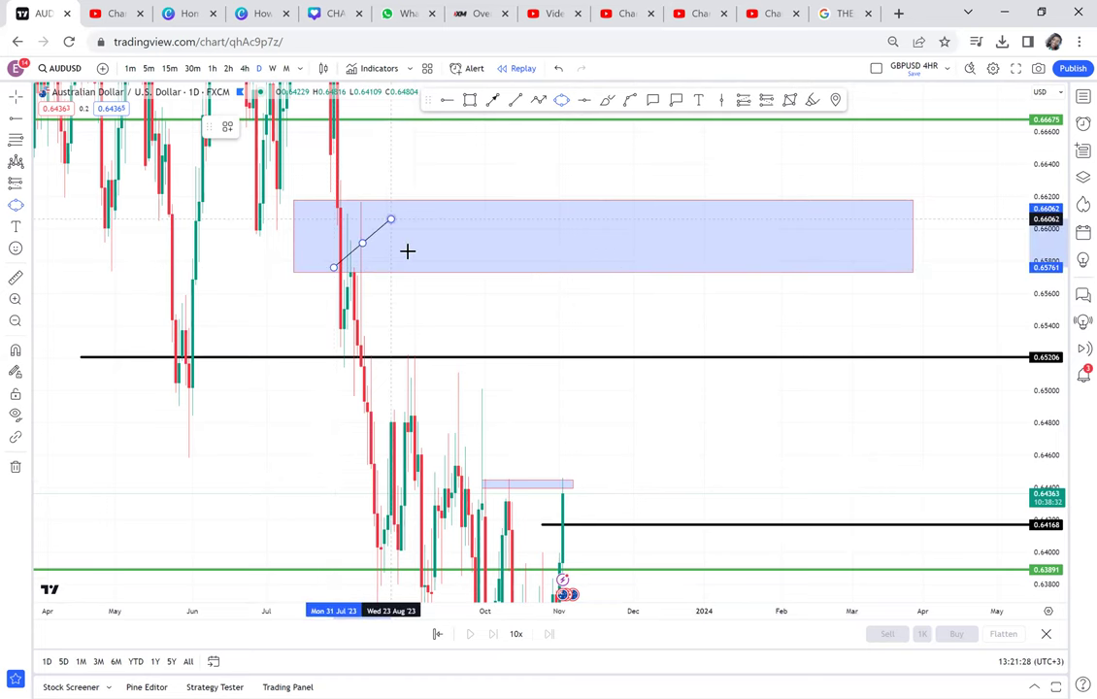
pyautogui.click(339, 214)
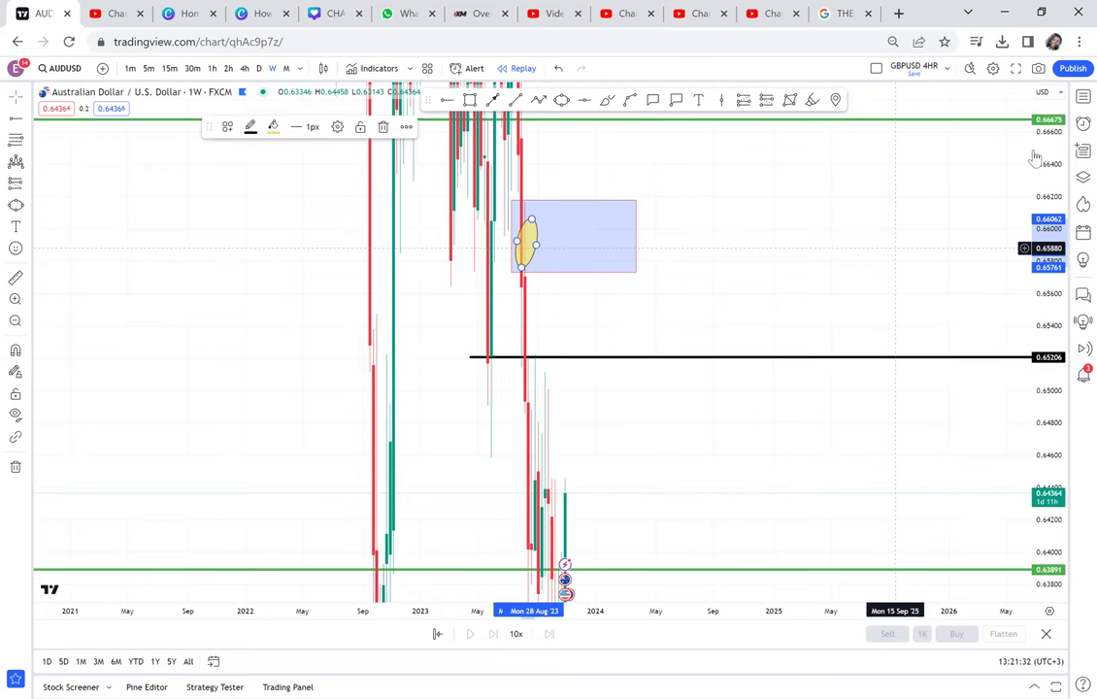
# Switch to the daily timeframe and measure the price range from the small zone near 0.64423 up to about 0.65899 inside the upper blue zone
pyautogui.click(823, 301)
pyautogui.scroll(2, 823, 301)
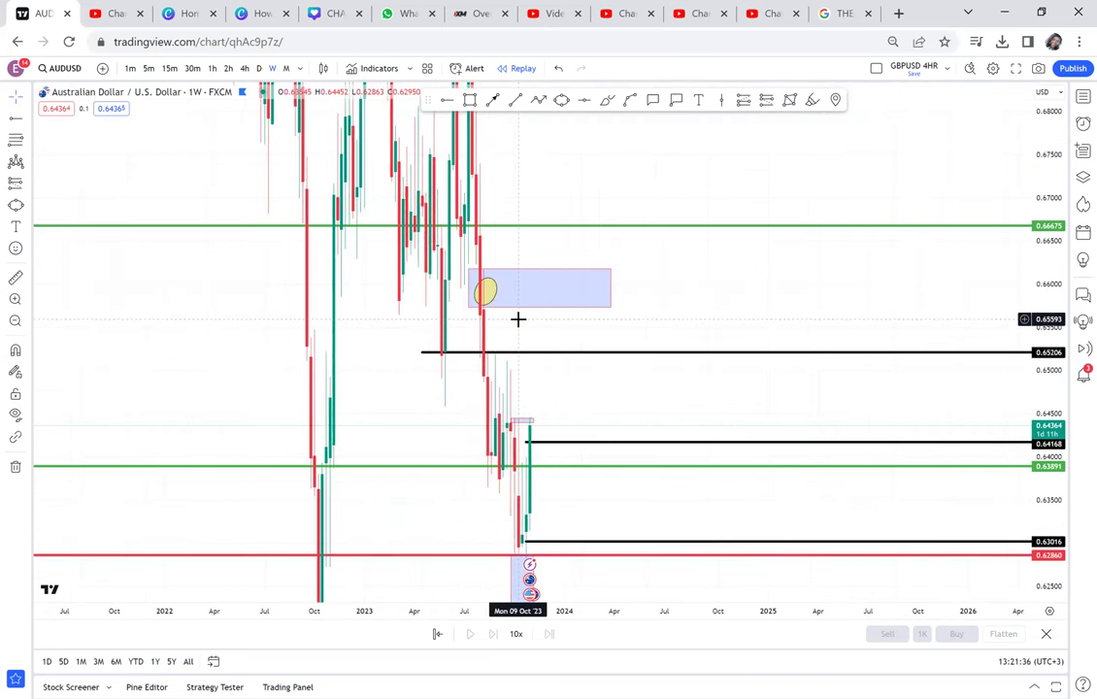
pyautogui.click(258, 68)
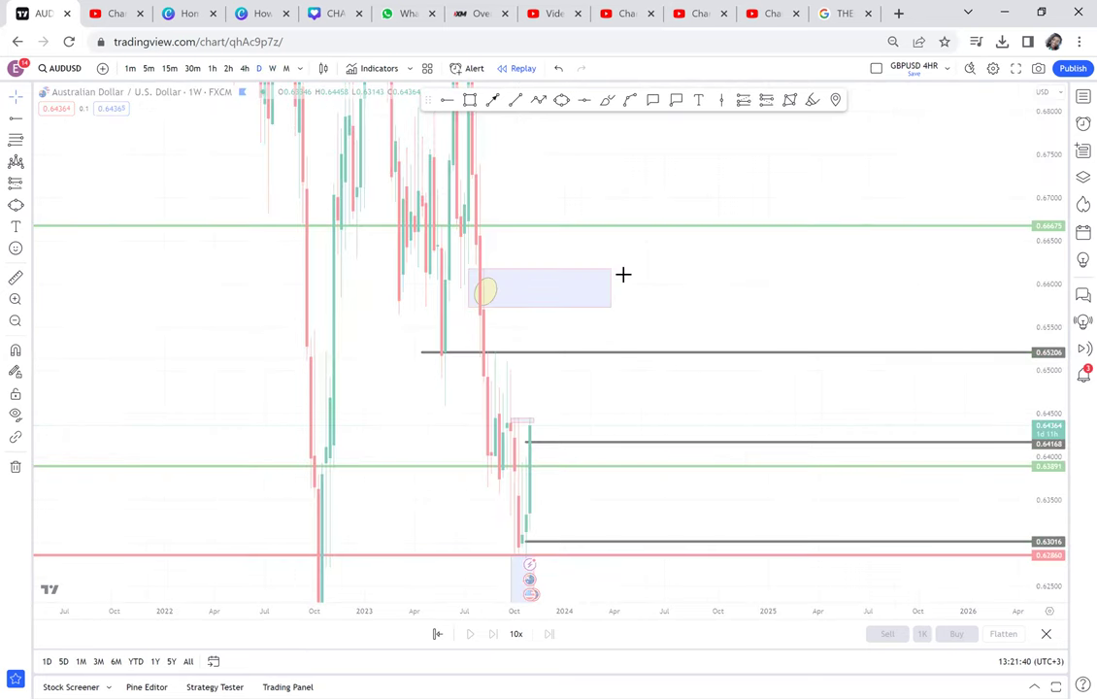
pyautogui.scroll(-1, 263, 393)
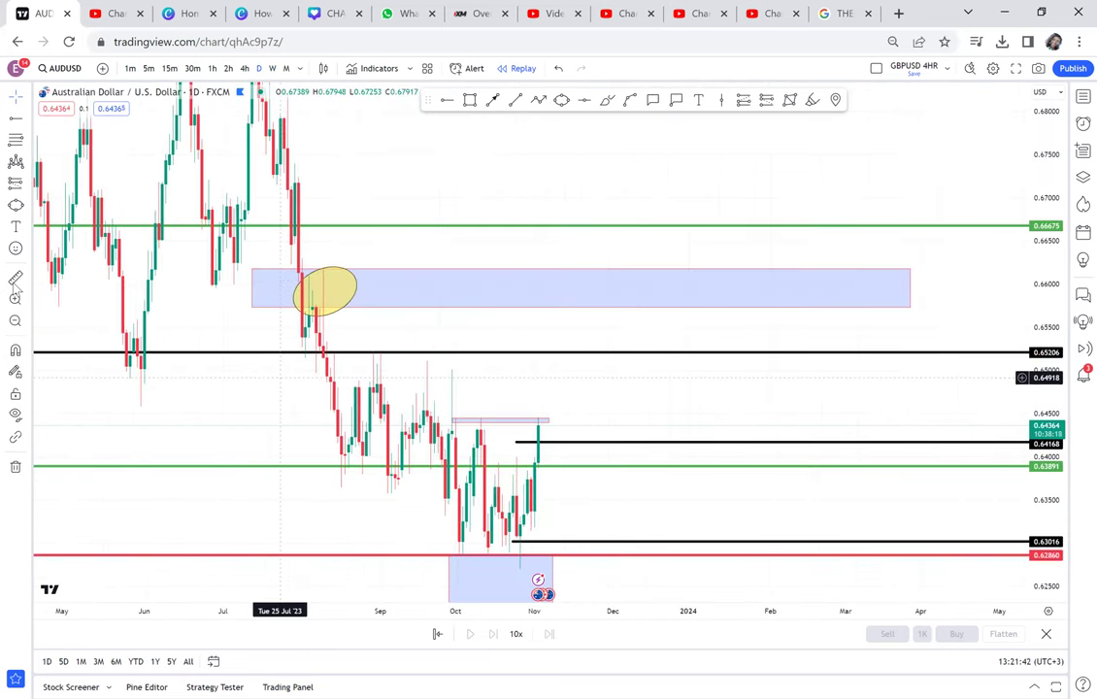
pyautogui.click(548, 420)
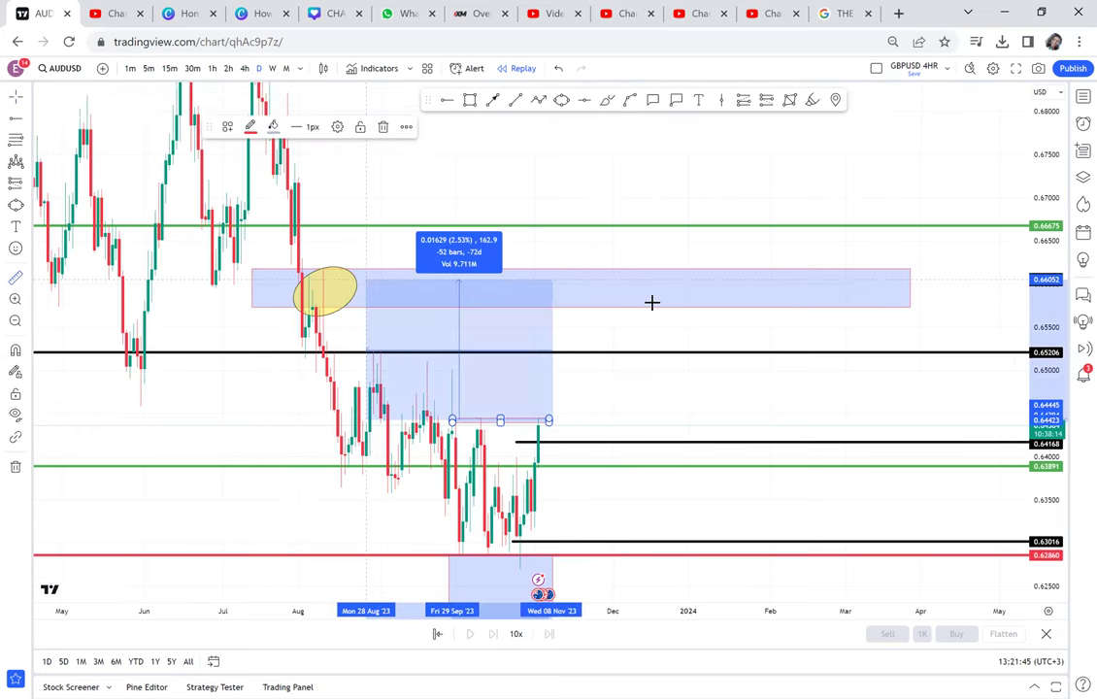
pyautogui.click(647, 293)
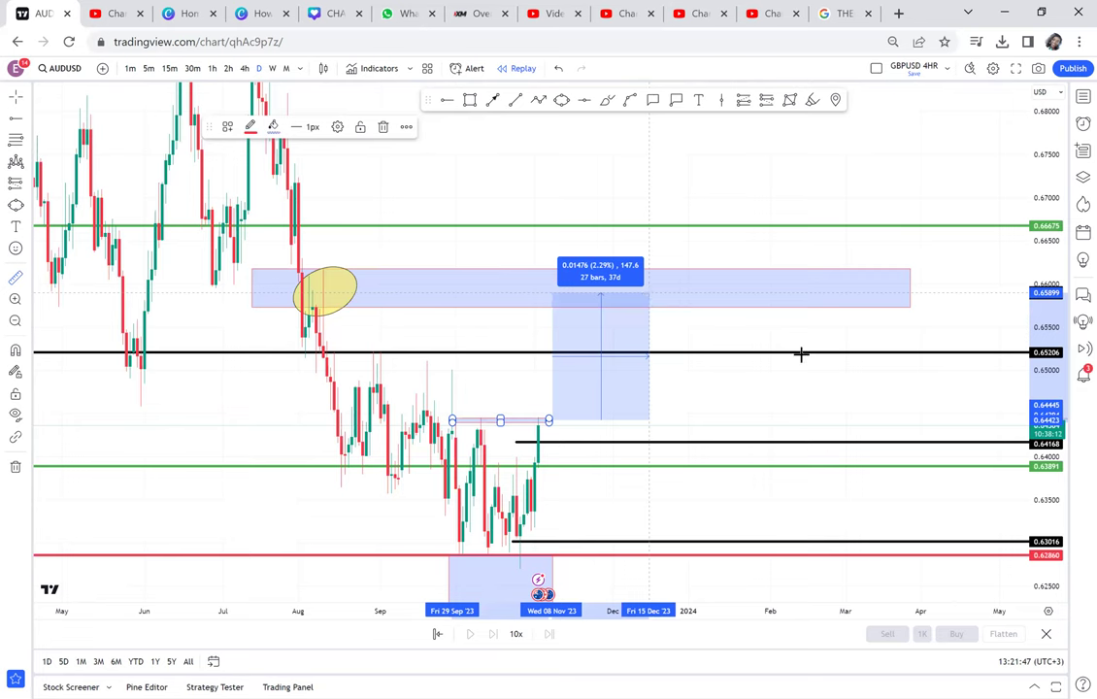
pyautogui.click(487, 287)
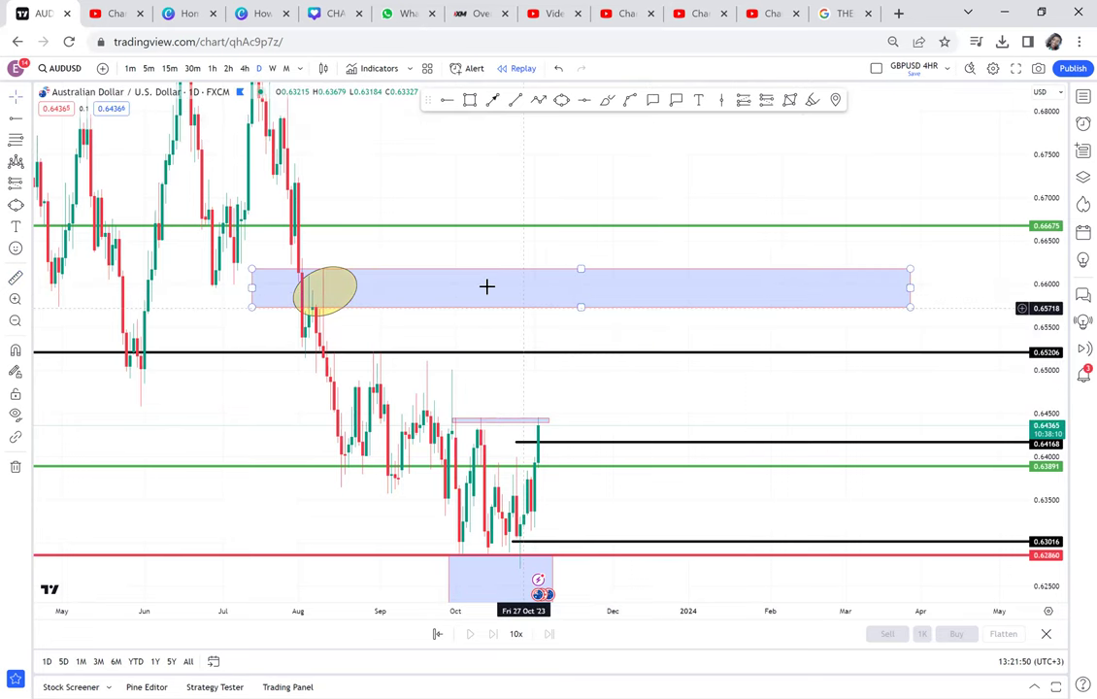
# Draw a thin rectangle along the 0.62860 level from 19 October 2022 to 14 November 2023, and delete it
pyautogui.scroll(-2, 486, 286)
pyautogui.scroll(-1, 487, 286)
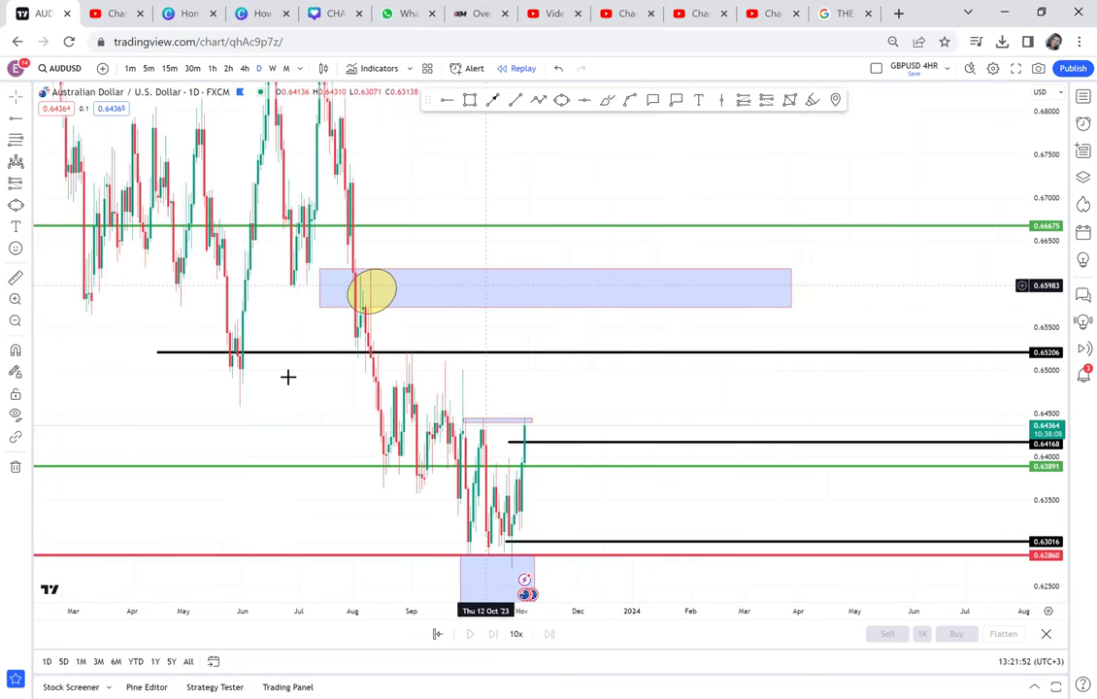
pyautogui.moveTo(309, 374); pyautogui.dragTo(696, 299)
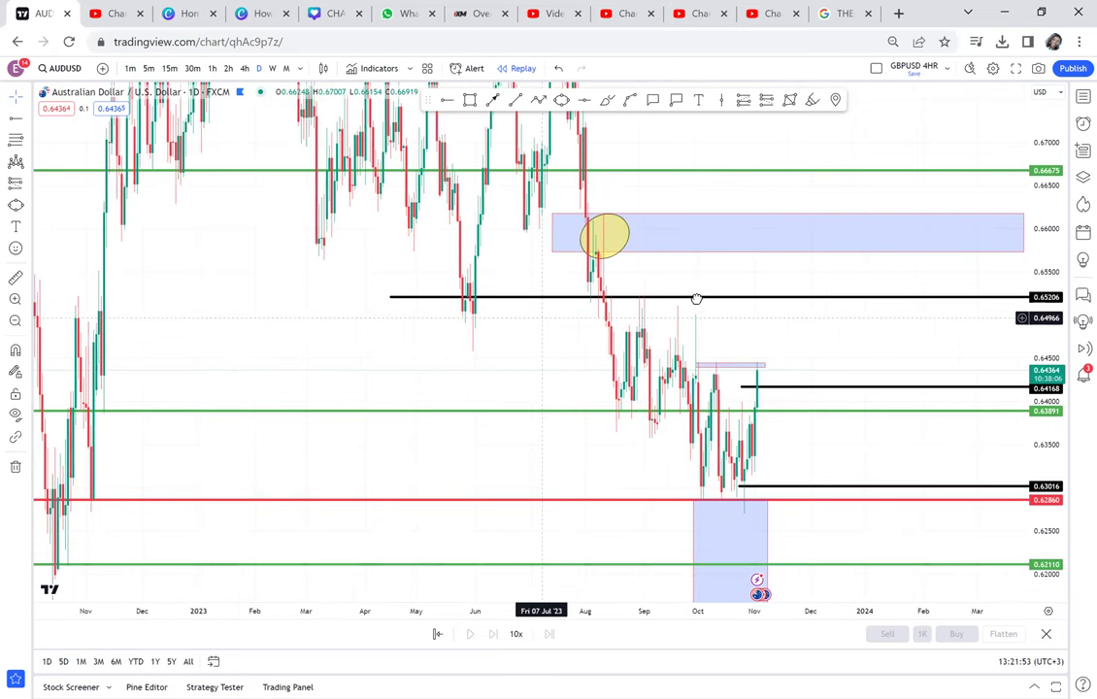
pyautogui.hscroll(-5, 695, 298)
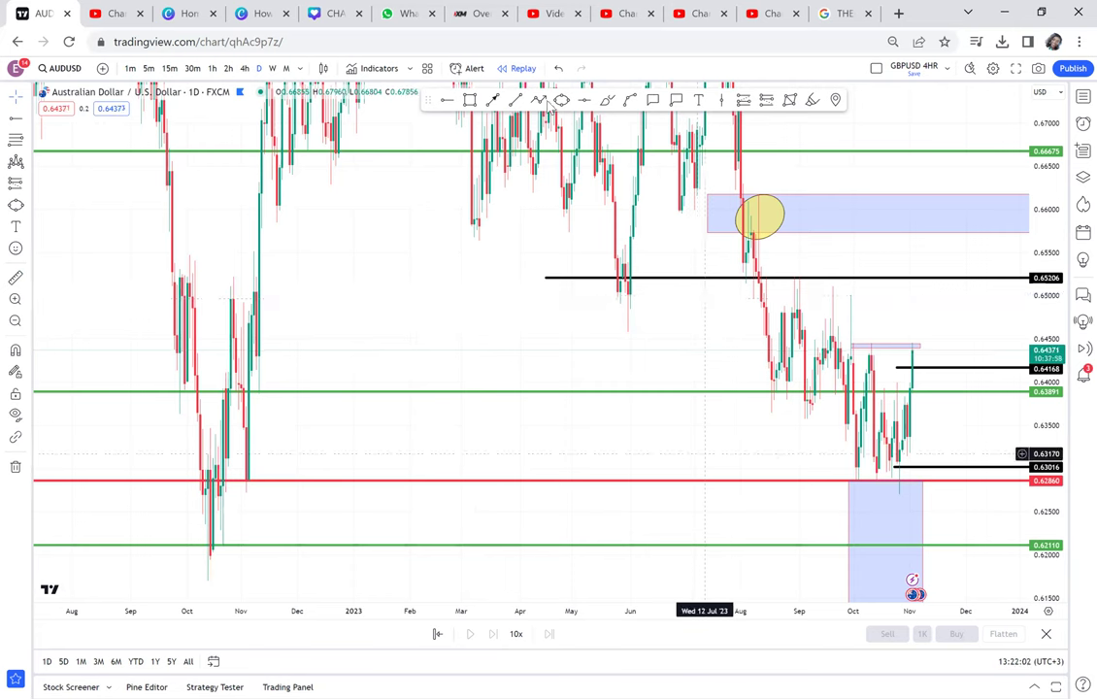
pyautogui.click(468, 100)
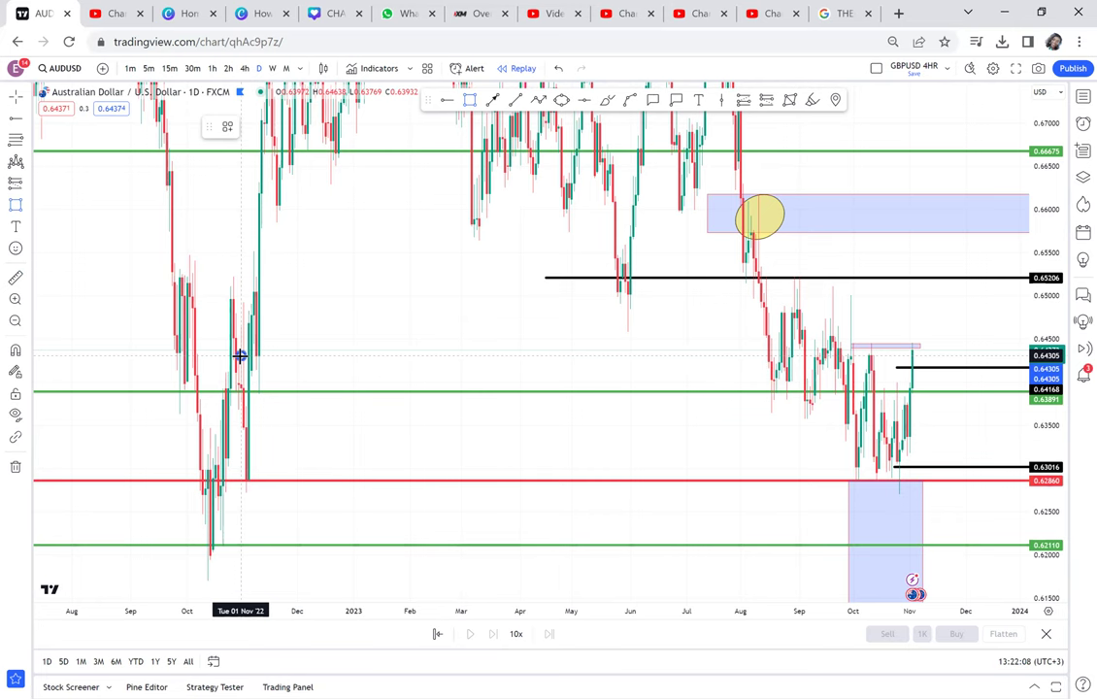
pyautogui.click(470, 102)
pyautogui.moveTo(217, 479); pyautogui.dragTo(932, 492)
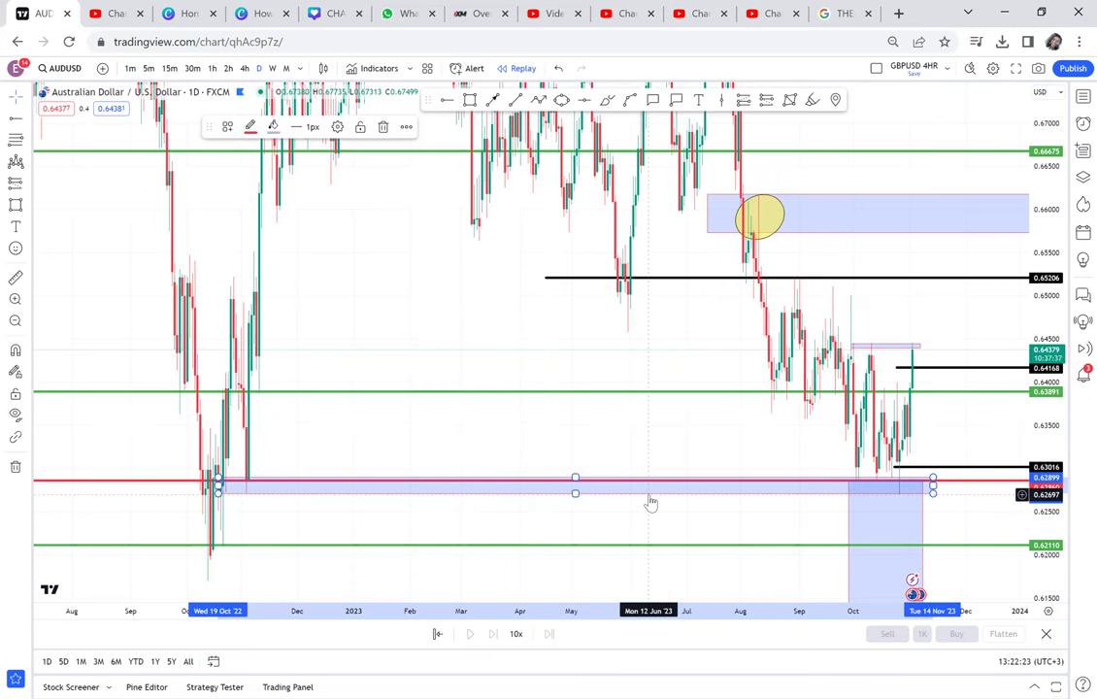
pyautogui.press('Delete')
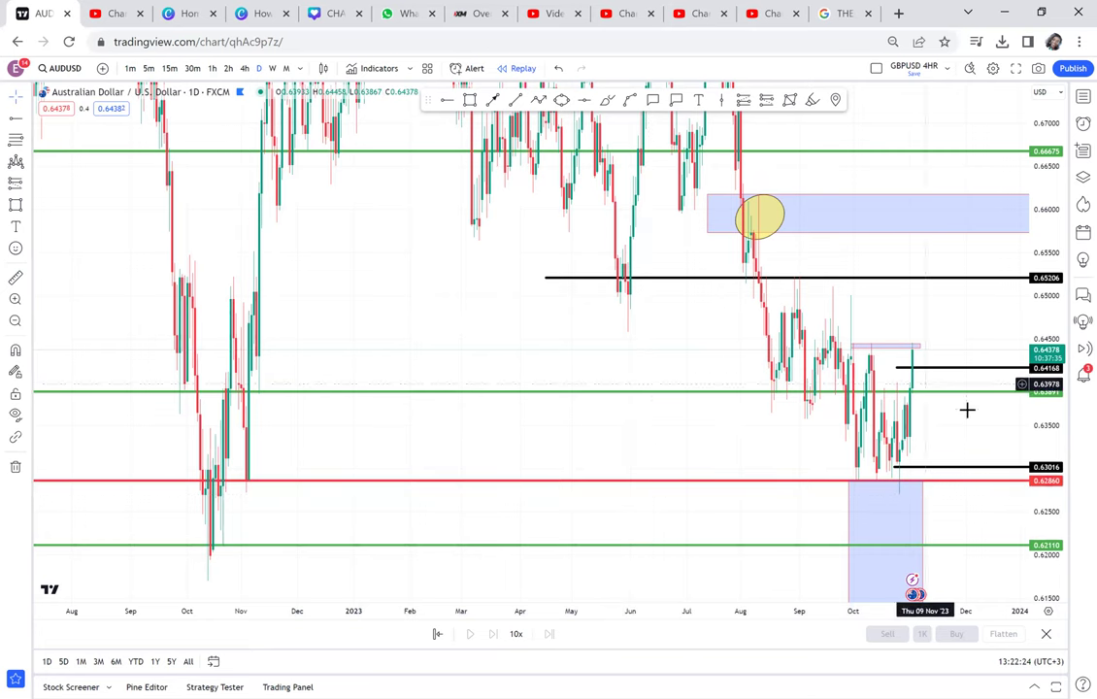
# Measure the price range from about 0.64396, beside the latest candle, to the lower edge of the upper blue zone, and clear the measurement
pyautogui.moveTo(967, 408); pyautogui.dragTo(770, 450)
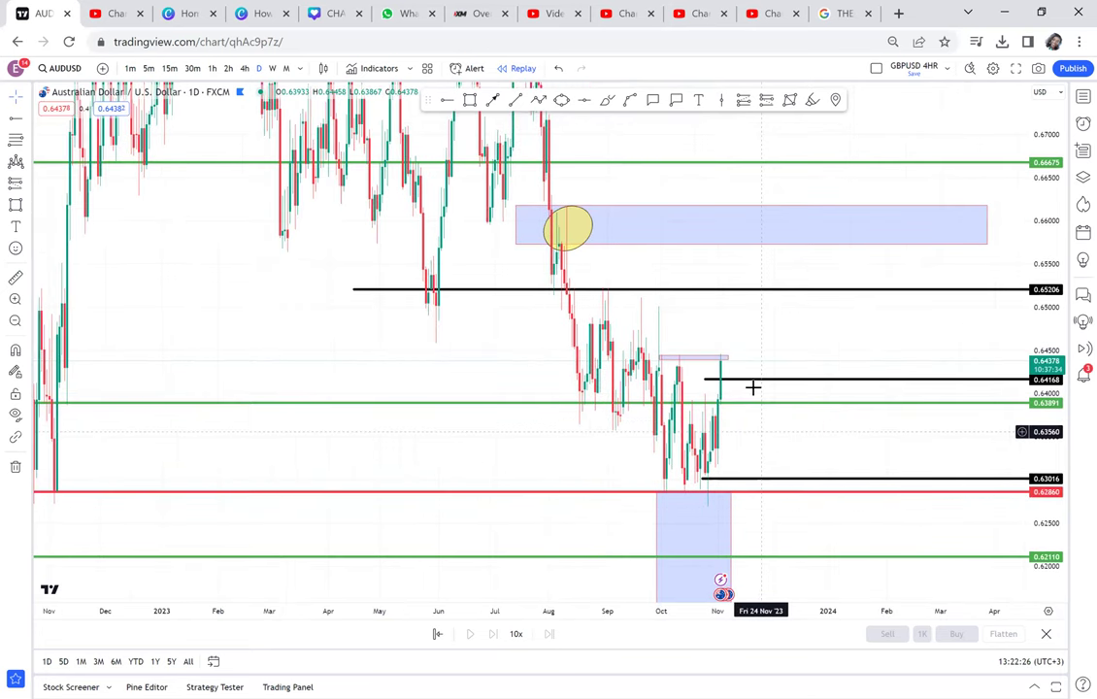
pyautogui.moveTo(751, 387); pyautogui.dragTo(762, 404)
pyautogui.click(733, 250)
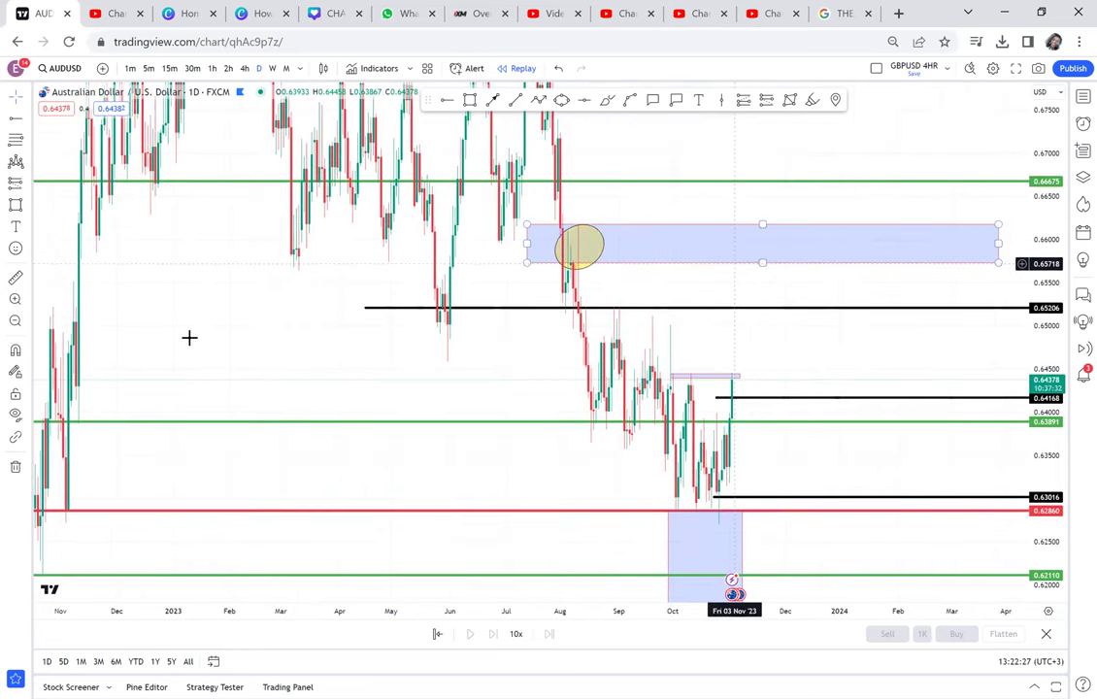
pyautogui.click(16, 279)
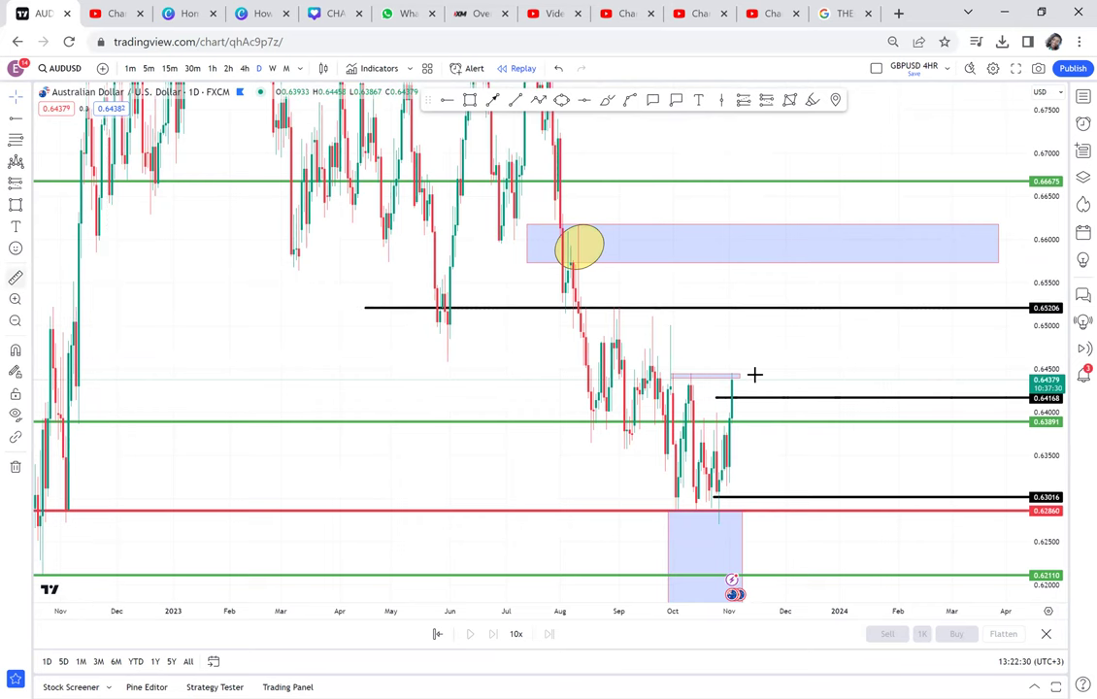
pyautogui.keyDown('shift'); pyautogui.click(754, 306); pyautogui.keyUp('shift')
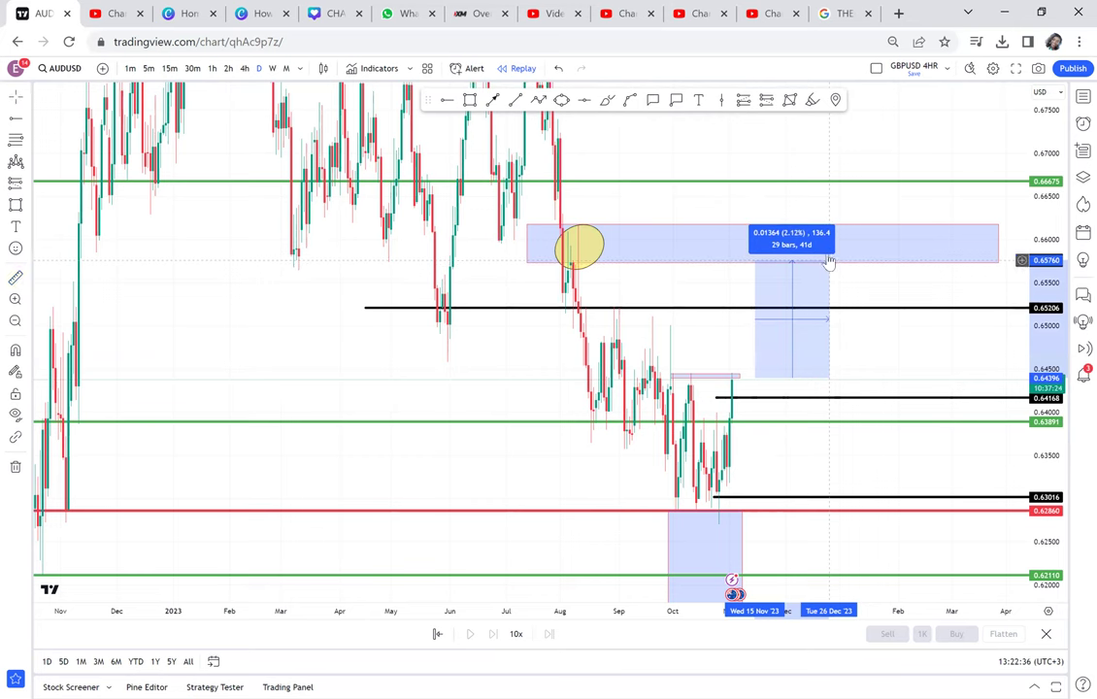
pyautogui.click(829, 260)
pyautogui.click(642, 112)
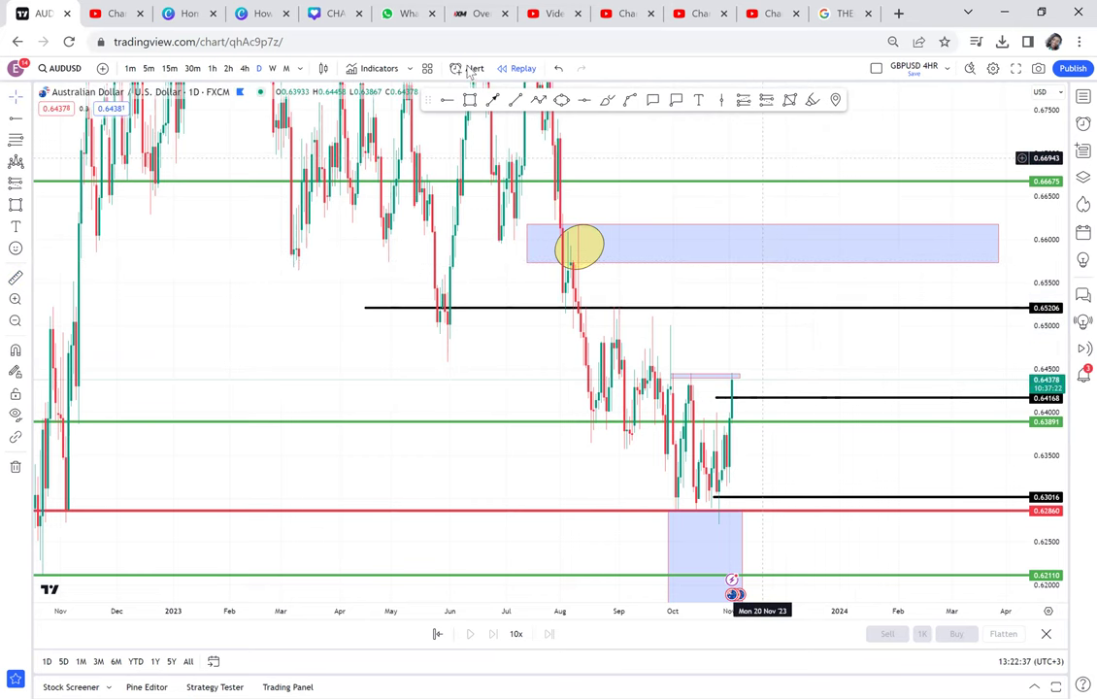
# Create an AUDUSD price alert for Crossing Up 0.65750 that triggers every time
pyautogui.hotkey('alt', 'a')
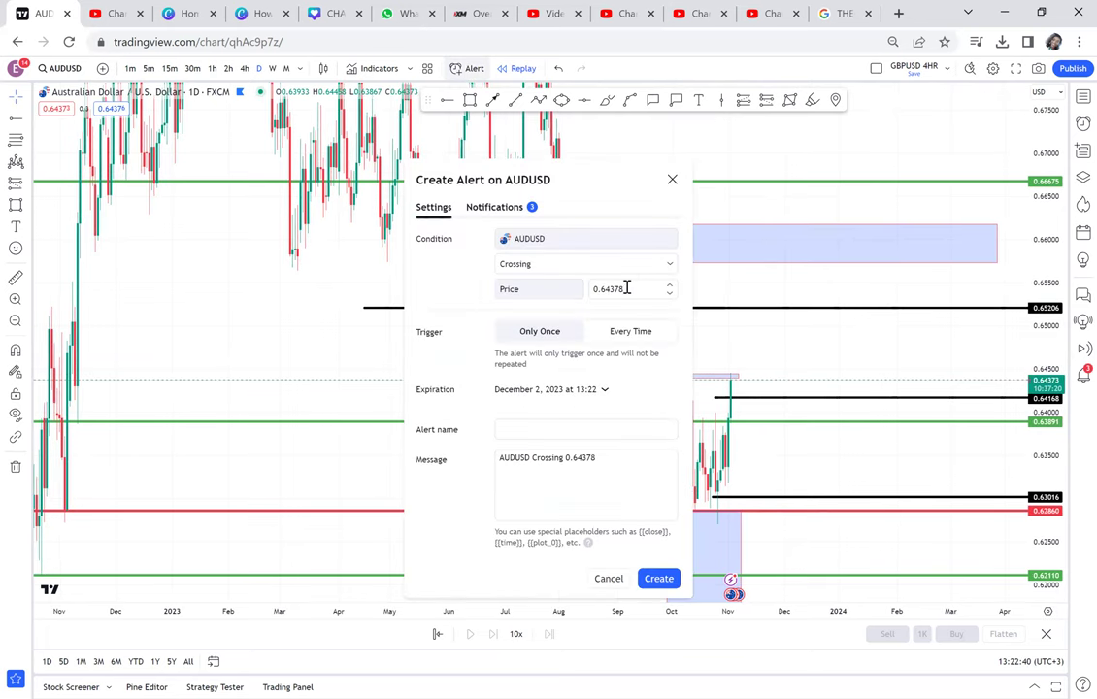
pyautogui.press('BackSpace')
pyautogui.press('BackSpace')
pyautogui.press('BackSpace')
pyautogui.press('BackSpace')
pyautogui.write('575')
pyautogui.click(594, 266)
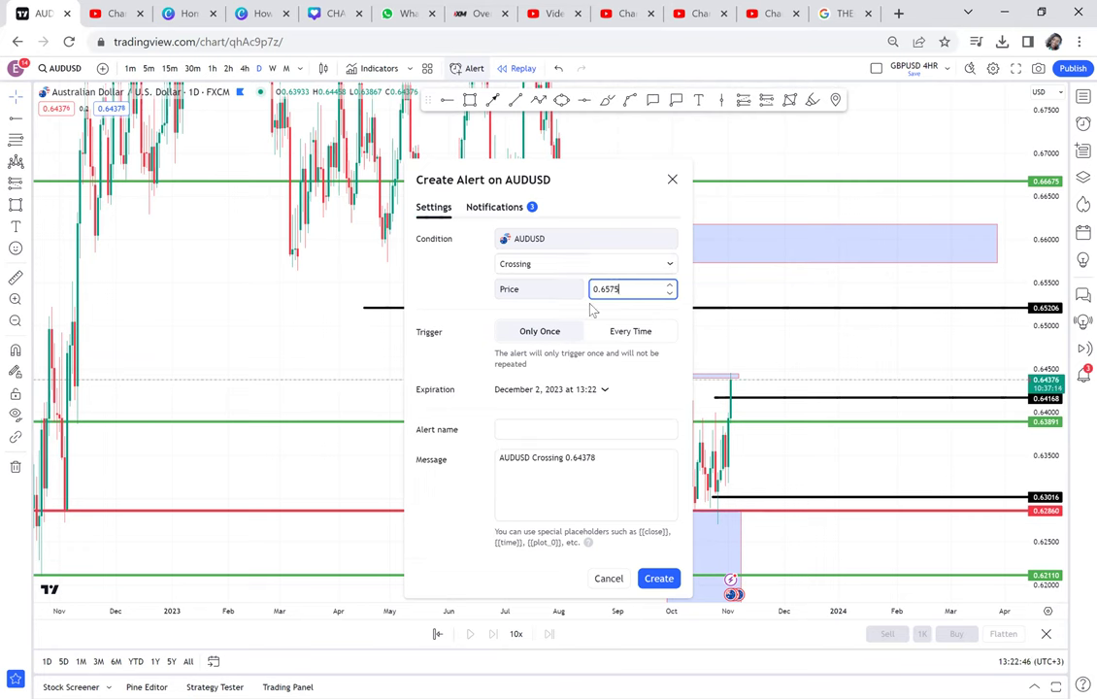
pyautogui.click(589, 306)
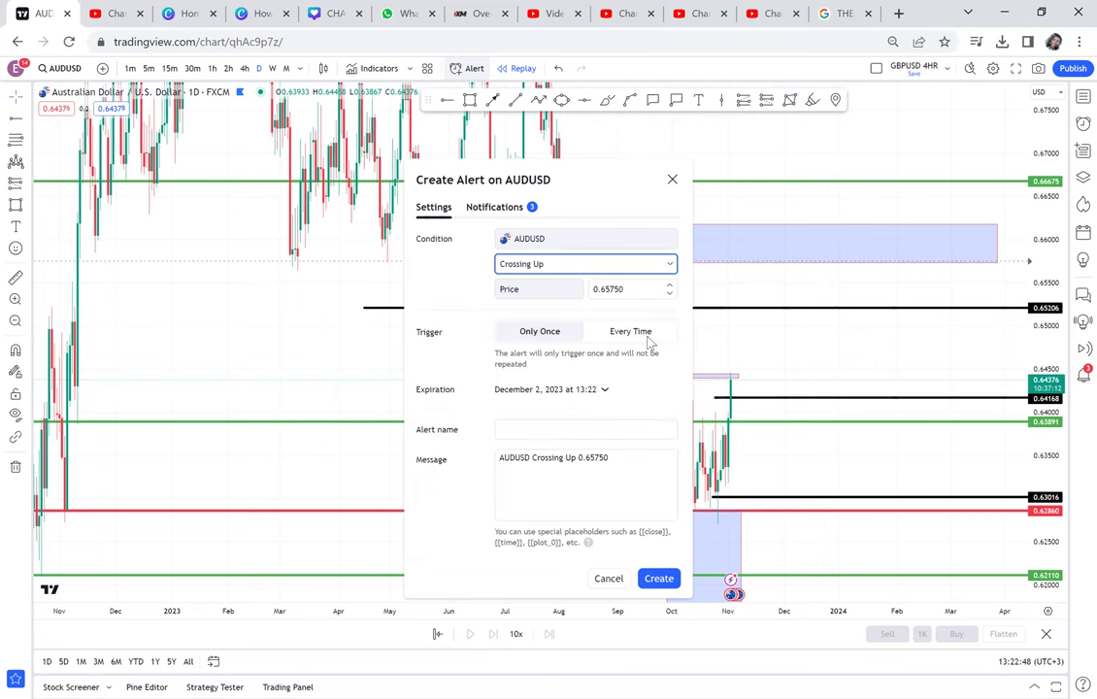
pyautogui.click(630, 330)
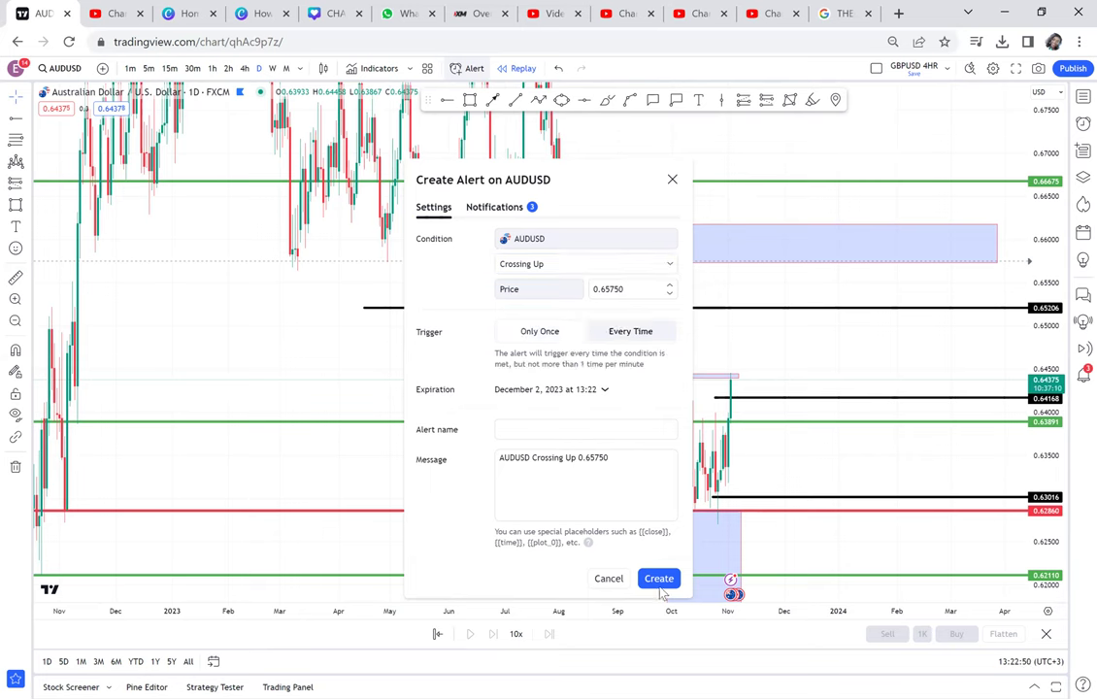
pyautogui.click(801, 284)
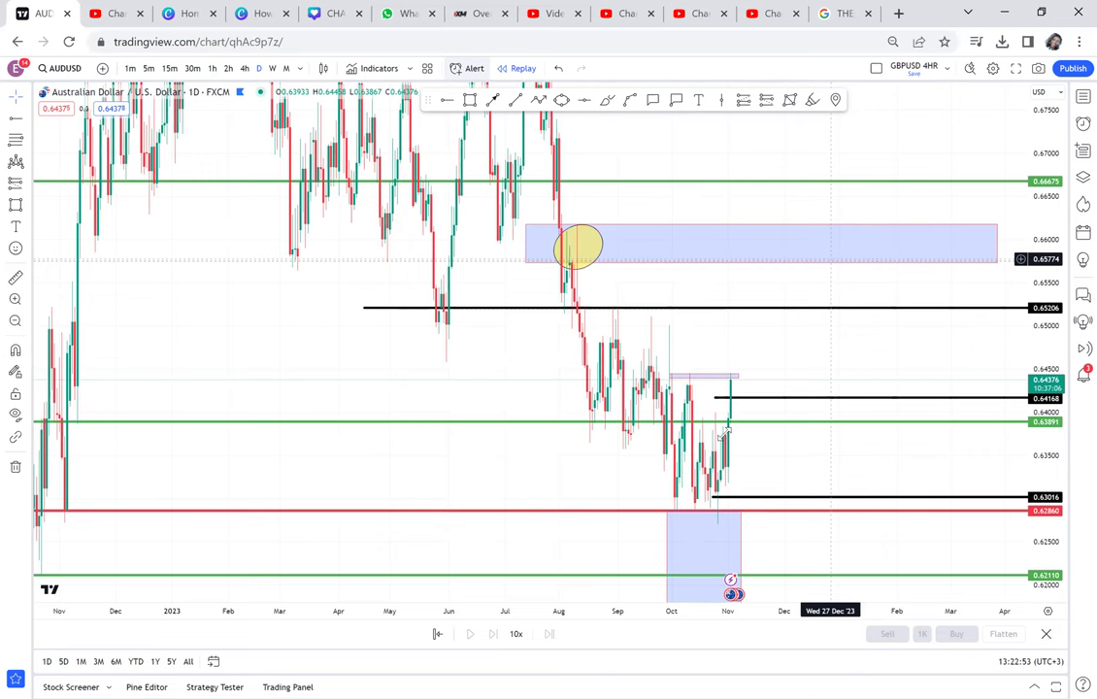
pyautogui.click(877, 271)
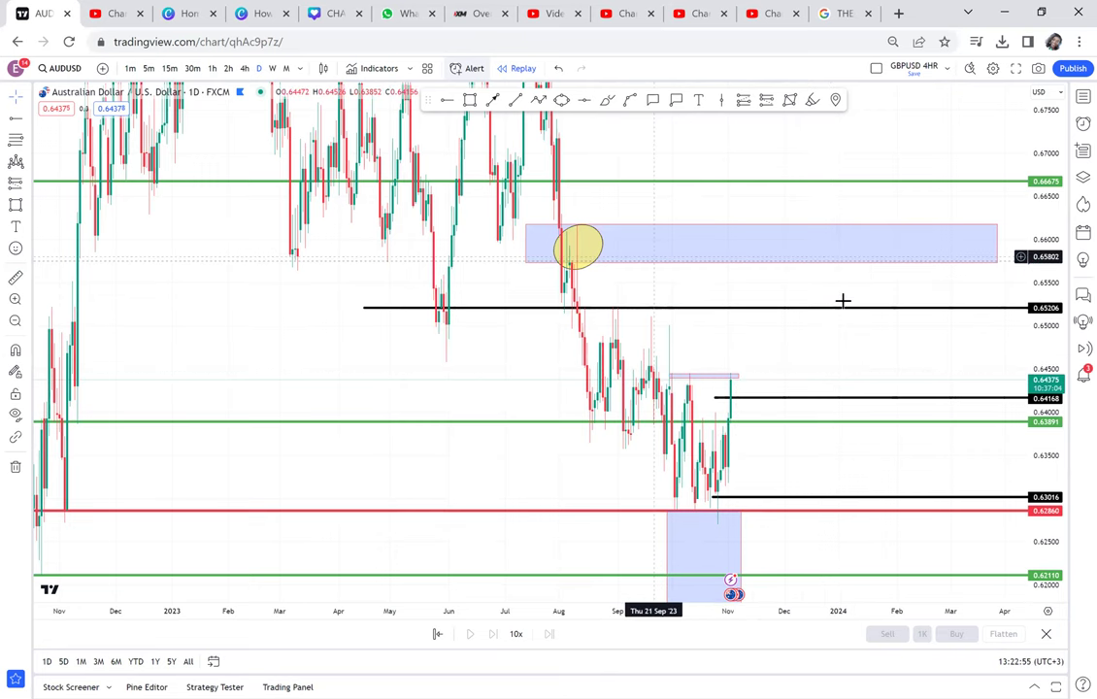
# Switch to the 4-hour timeframe and delete the black 0.63016 horizontal ray
pyautogui.moveTo(755, 273); pyautogui.dragTo(714, 191)
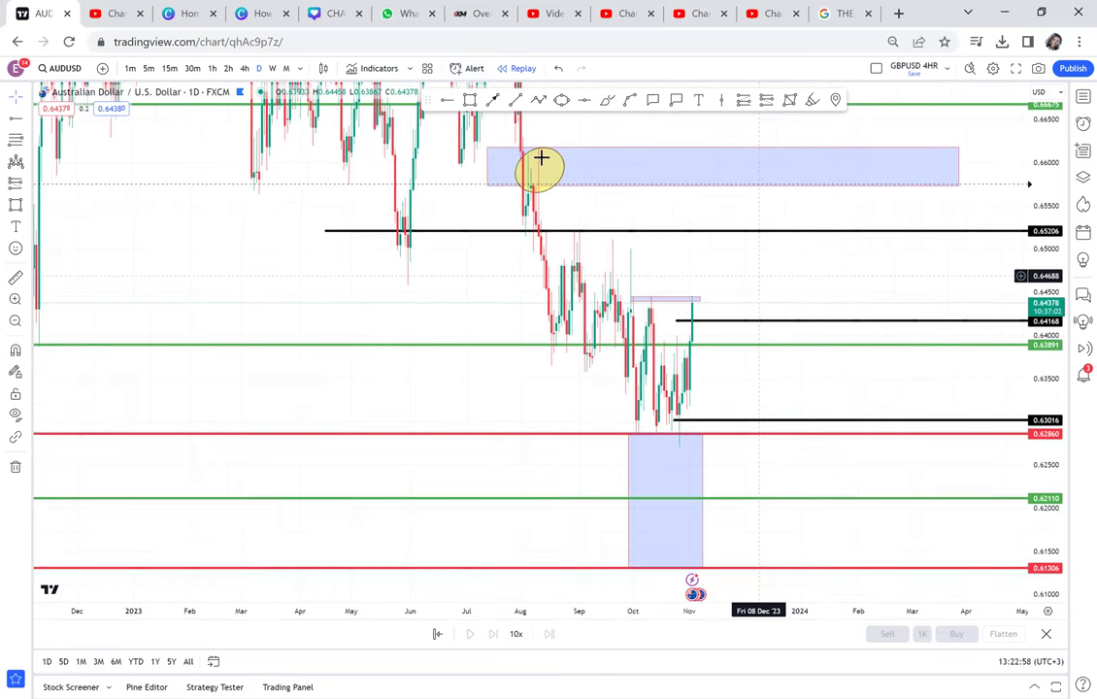
pyautogui.click(249, 69)
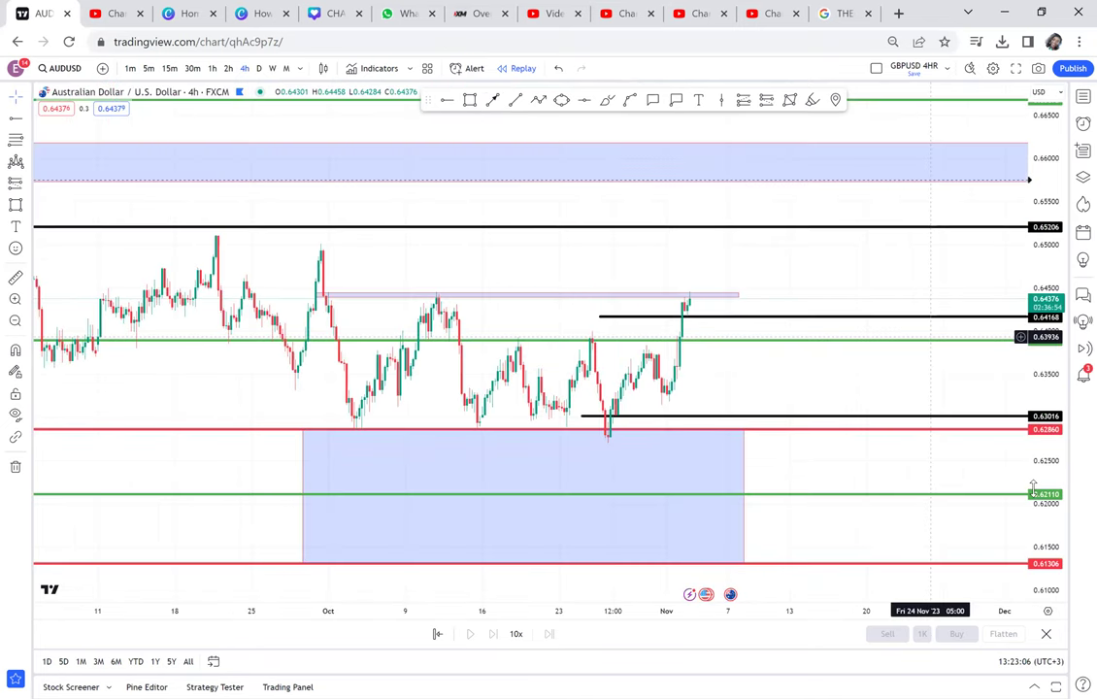
pyautogui.doubleClick(1034, 315)
pyautogui.moveTo(761, 372); pyautogui.dragTo(798, 310)
pyautogui.scroll(2, 797, 311)
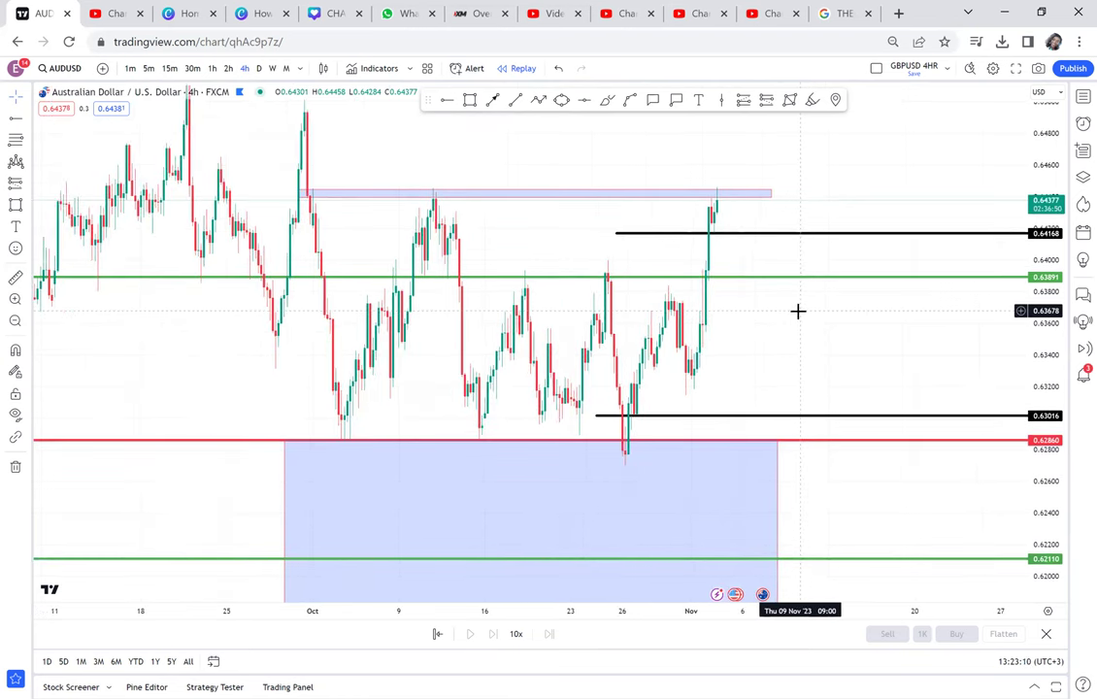
pyautogui.scroll(1, 797, 311)
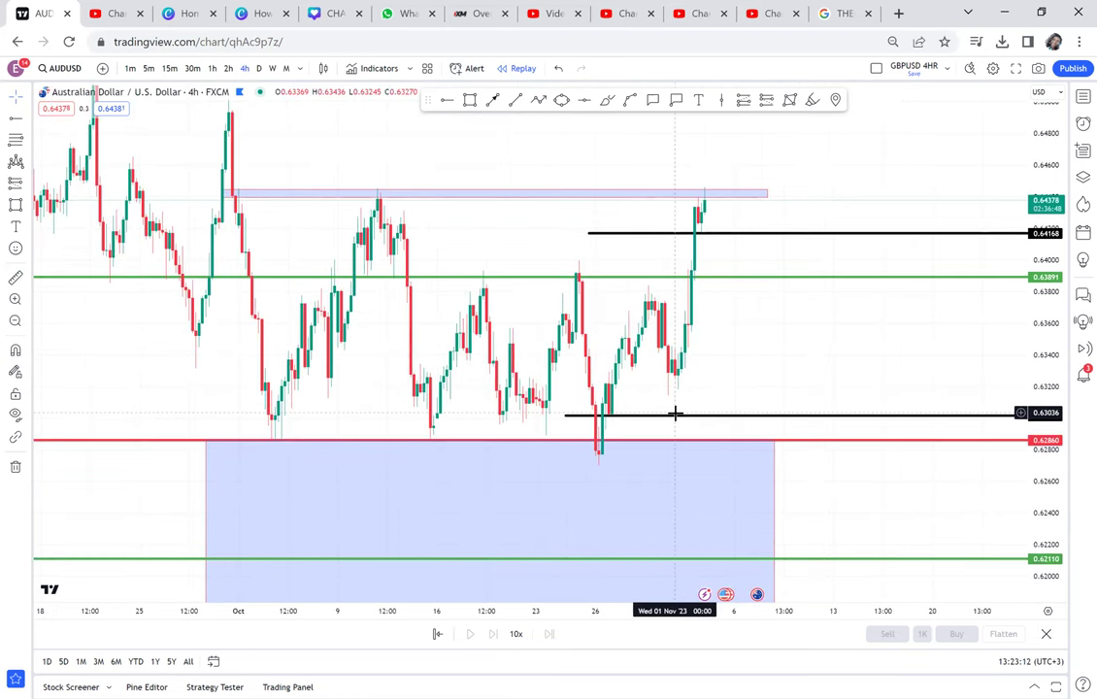
pyautogui.click(684, 416)
pyautogui.press('Delete')
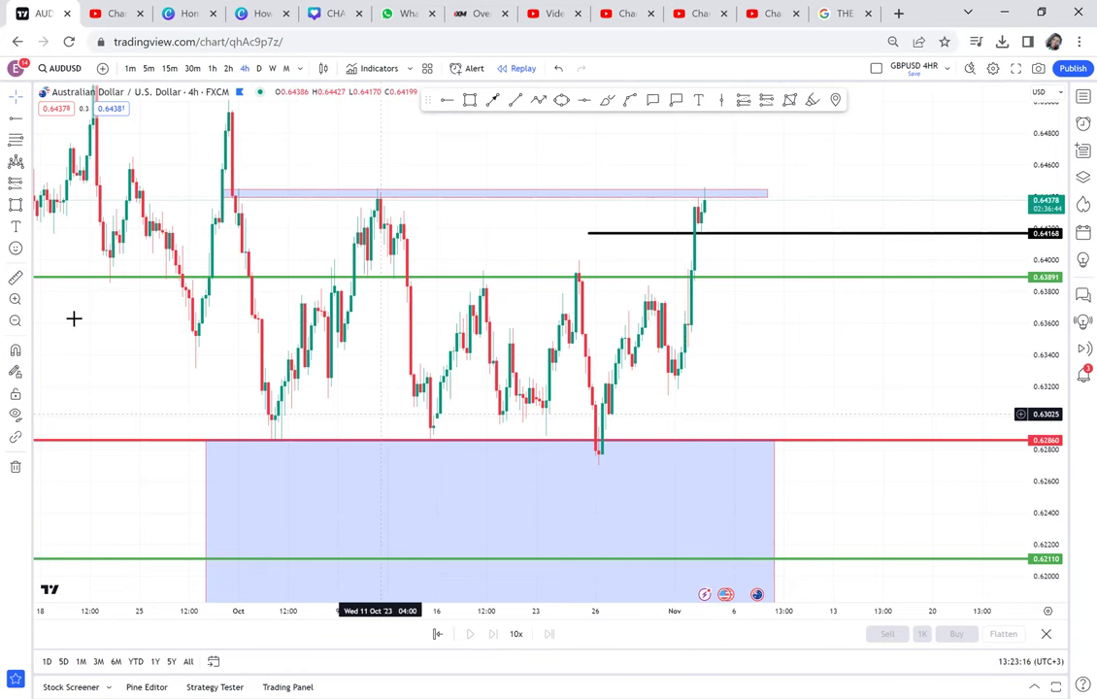
# Measure the price range from about 0.64127, just below the black ray, down to the red 0.62860 level, and clear the measurement
pyautogui.click(17, 278)
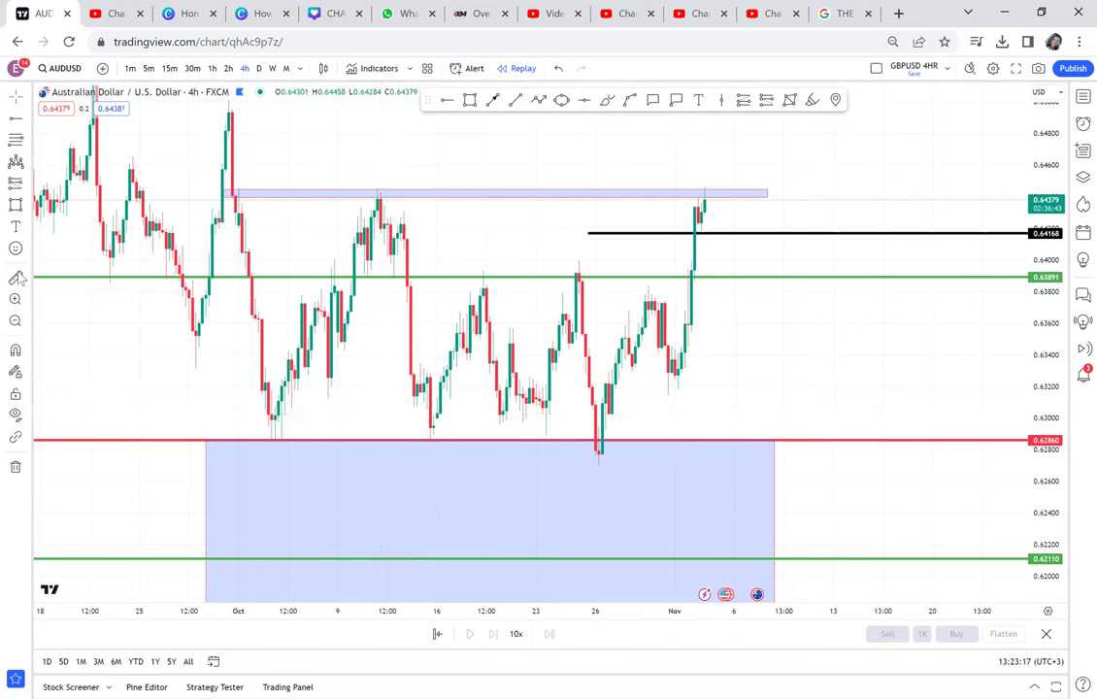
pyautogui.click(741, 239)
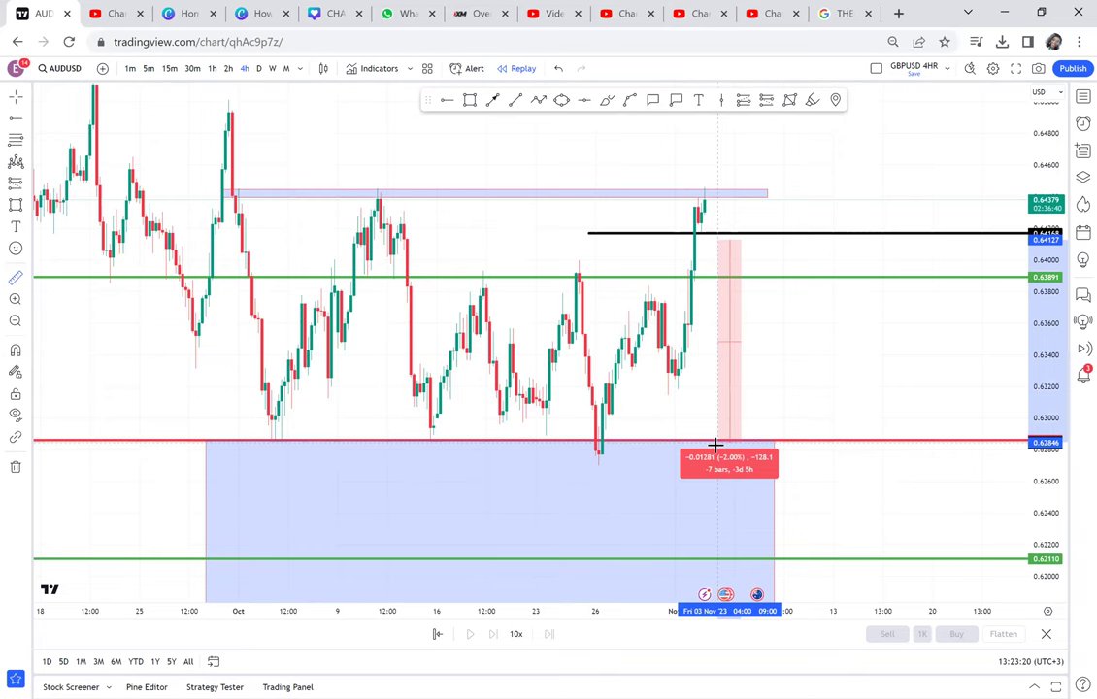
pyautogui.click(794, 375)
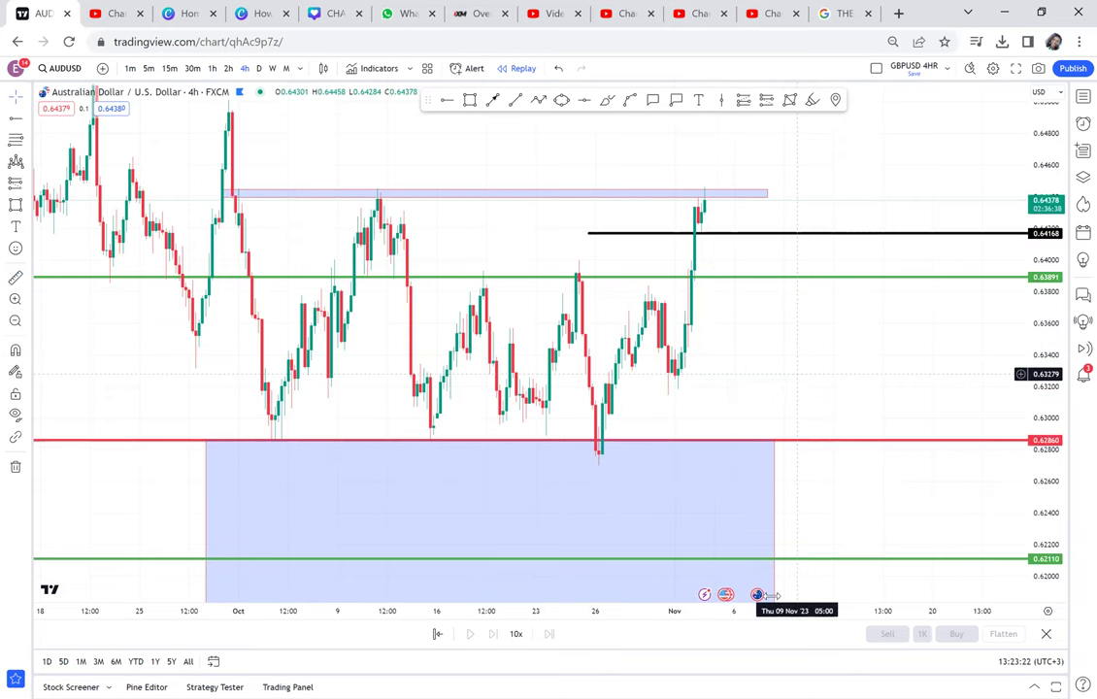
# Draw a black arrow from about 0.64507 above the latest 4-hour candle up to the lower edge of the upper blue zone
pyautogui.moveTo(797, 374); pyautogui.dragTo(773, 603)
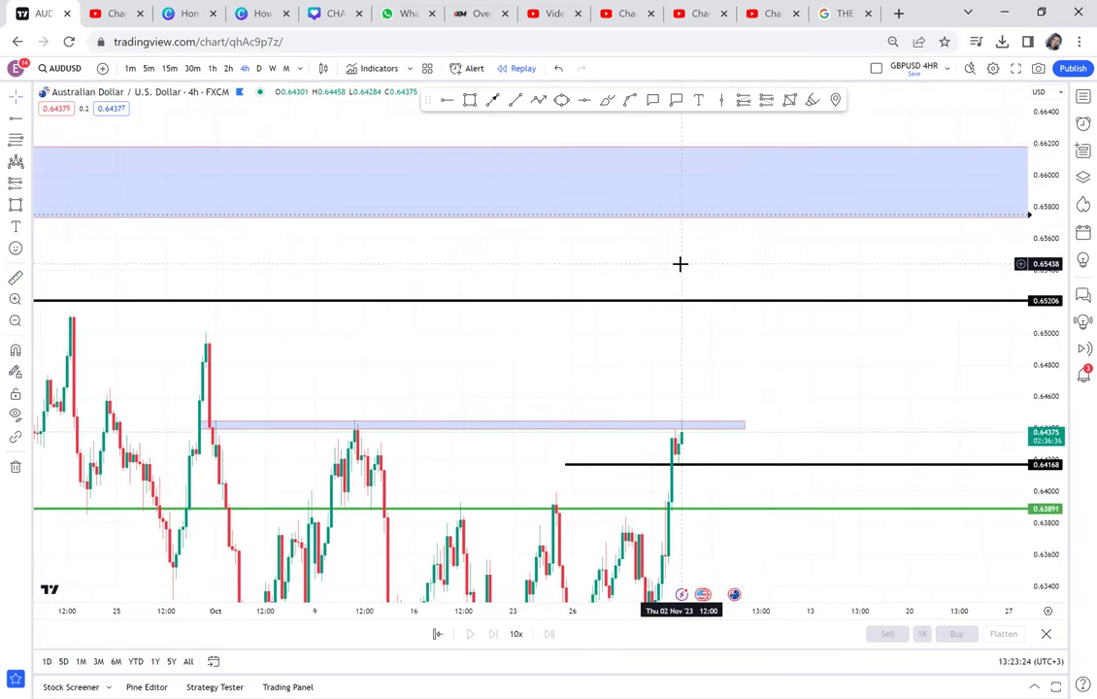
pyautogui.scroll(-2, 679, 263)
pyautogui.scroll(-1, 680, 263)
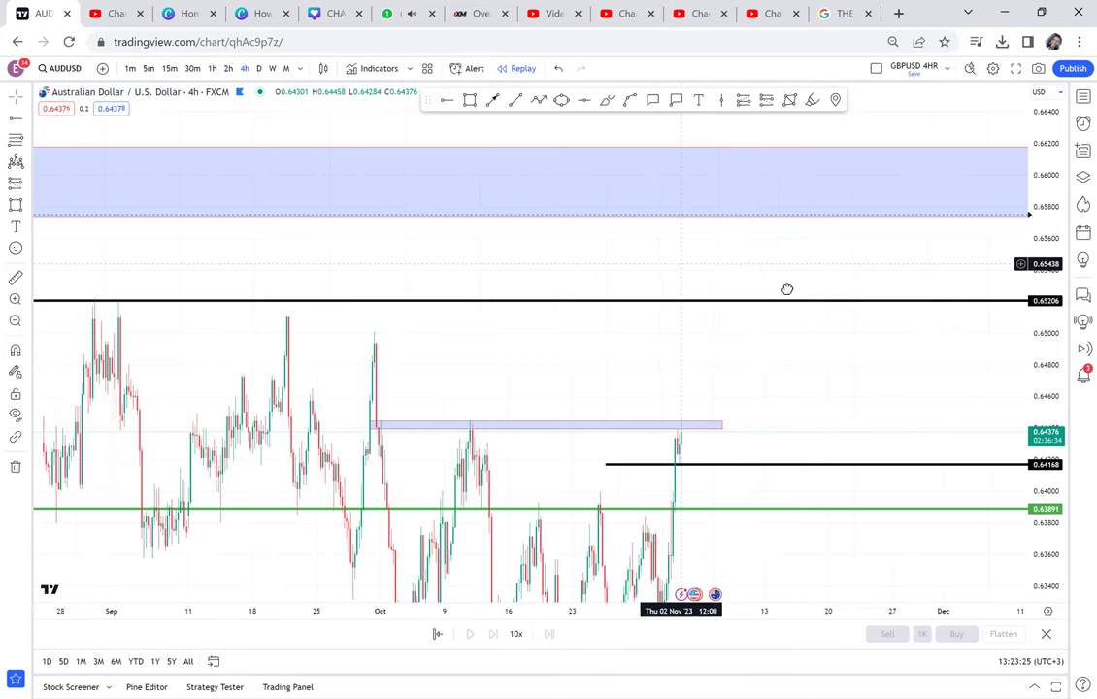
pyautogui.scroll(-2, 705, 206)
pyautogui.moveTo(801, 354); pyautogui.dragTo(685, 314)
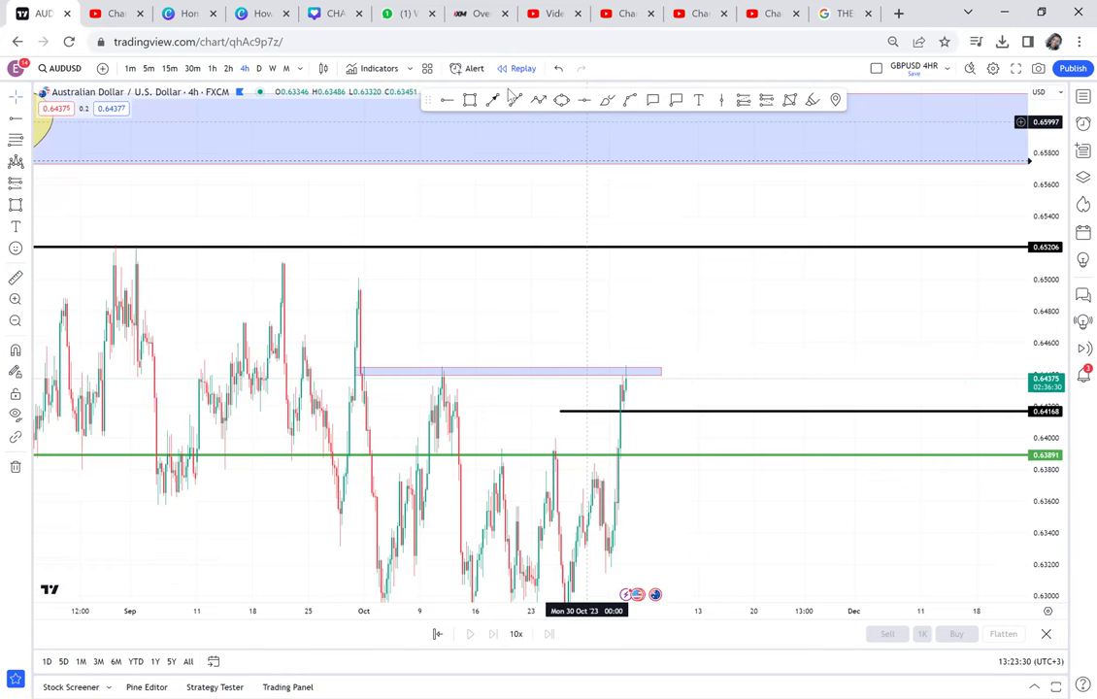
pyautogui.click(497, 100)
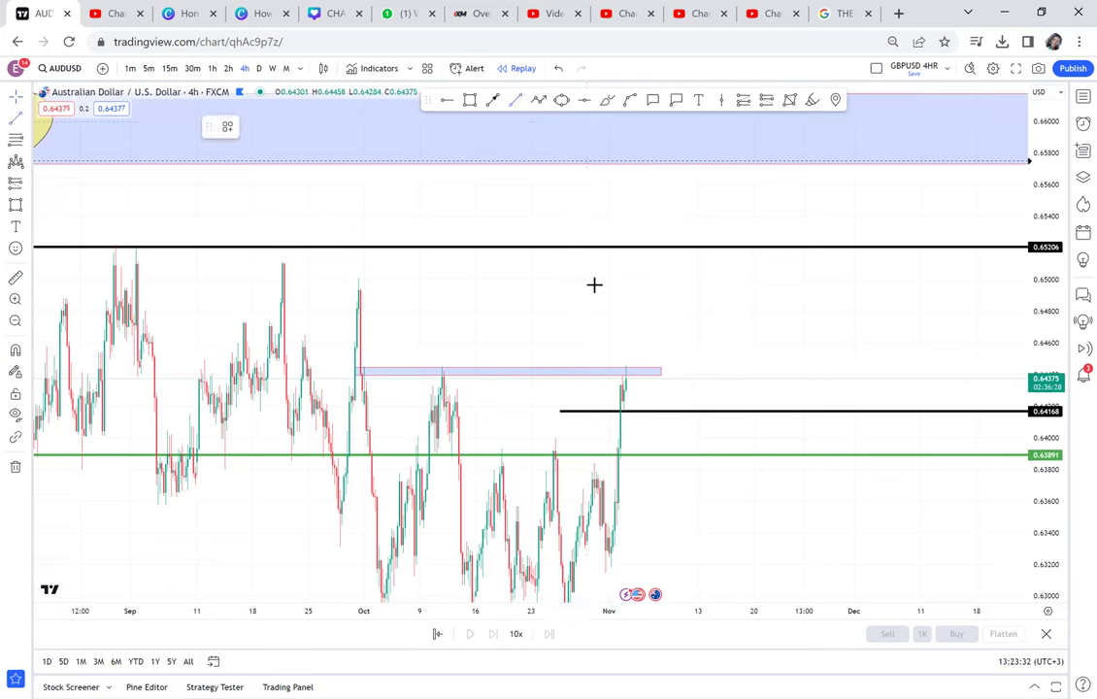
pyautogui.moveTo(631, 357); pyautogui.dragTo(672, 220)
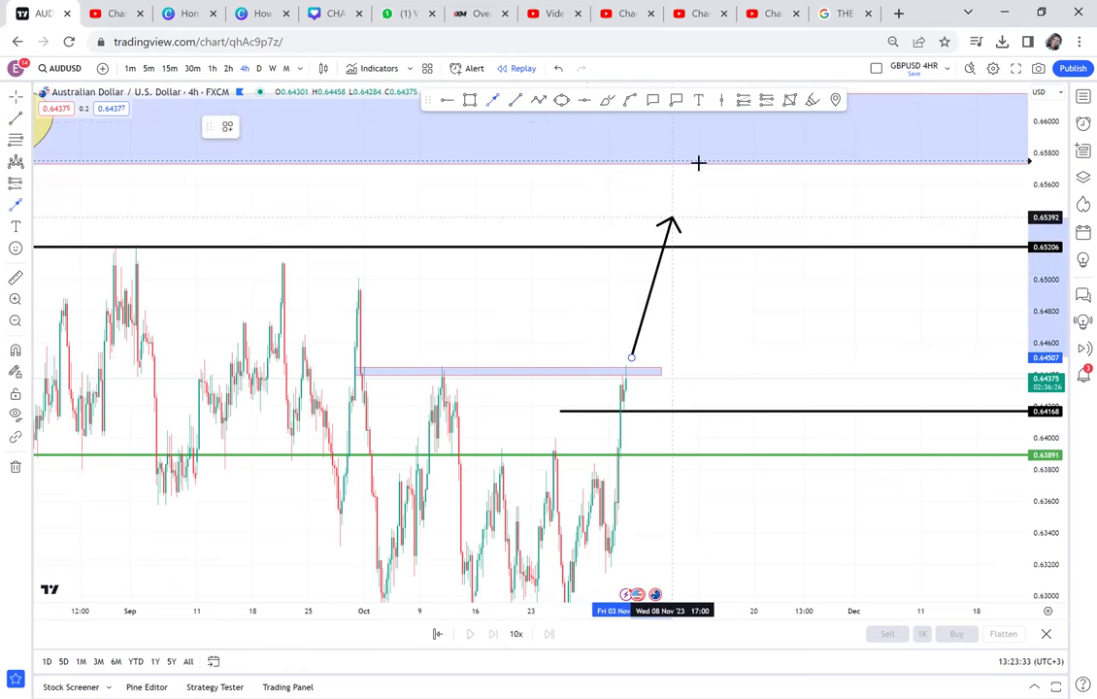
pyautogui.moveTo(843, 409); pyautogui.dragTo(907, 216)
pyautogui.moveTo(850, 107); pyautogui.dragTo(908, 239)
pyautogui.scroll(-1, 907, 238)
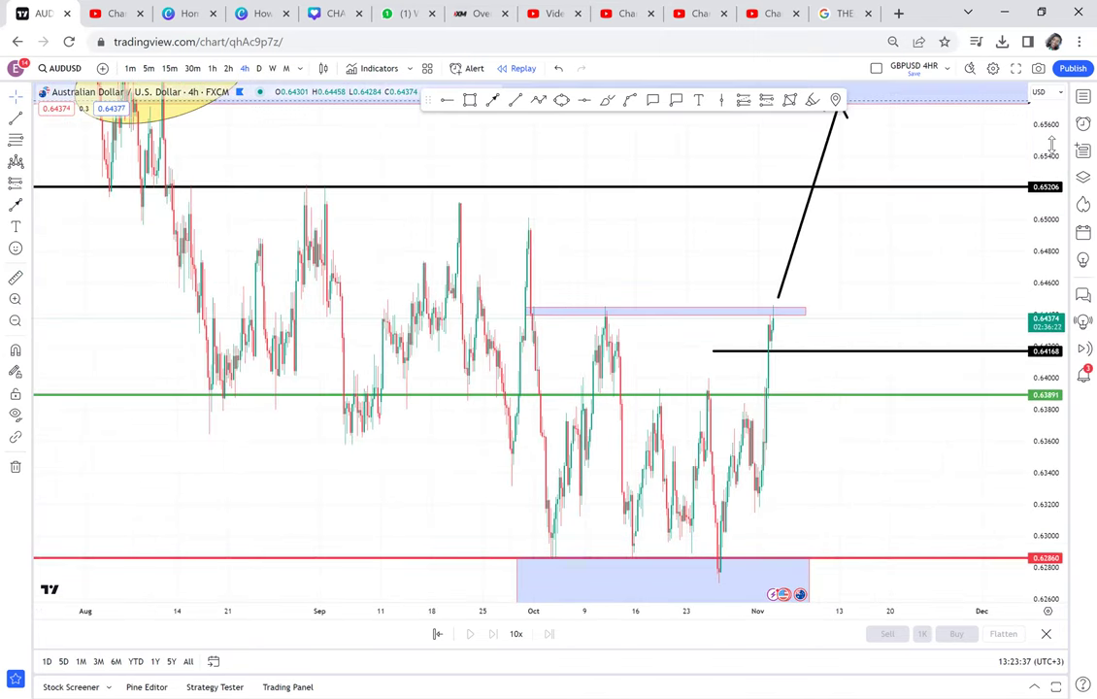
pyautogui.moveTo(1044, 160); pyautogui.dragTo(1017, 350)
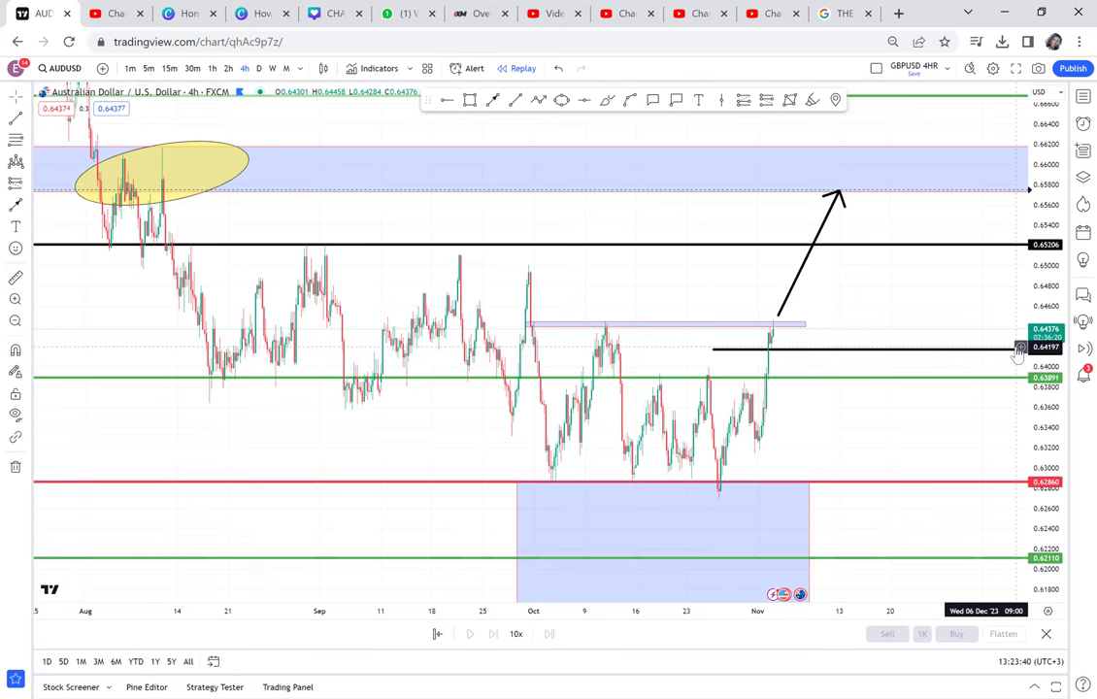